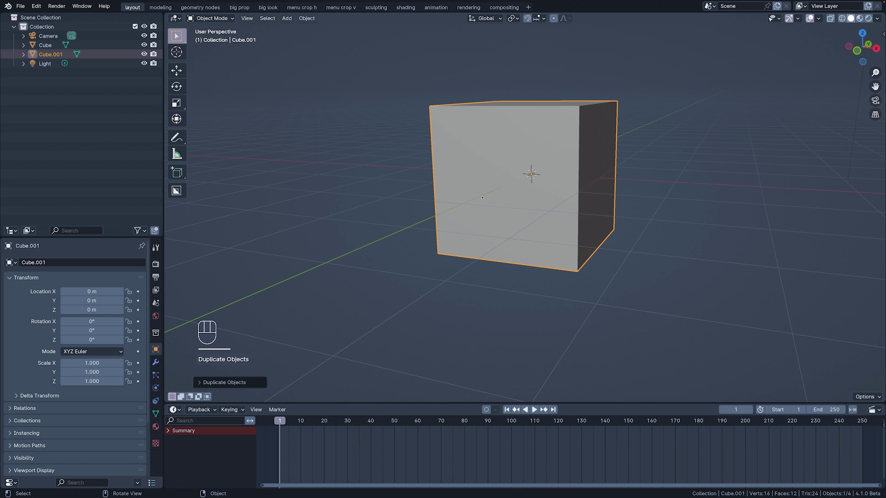
- Set the duplicated cube's dimensions to 17.6 m in X, 17.6 m in Y and 12.6 m in Z
{"action": "middle_click_drag", "start_coordinate": [380, 216], "coordinate": [377, 253], "text": "super"}
{"action": "key", "text": "n"}
{"action": "left_click", "coordinate": [810, 193]}
{"action": "type", "text": "17.6"}
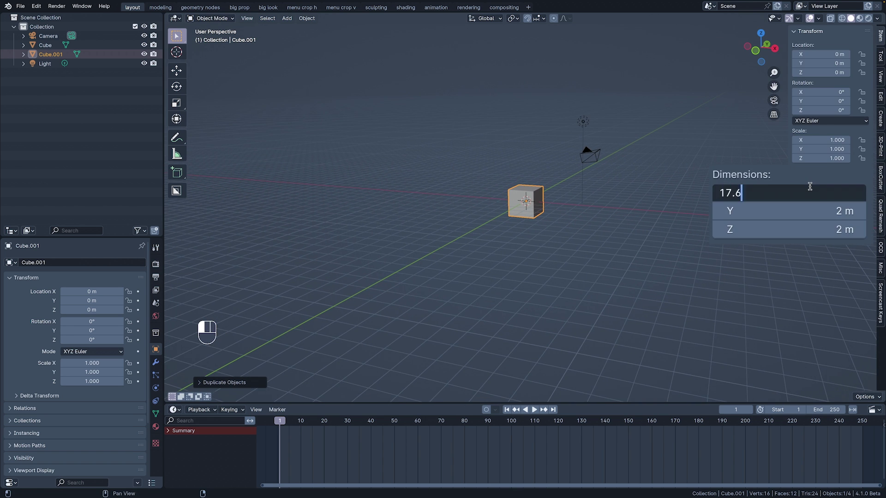
{"action": "key", "text": "Return"}
{"action": "left_click", "coordinate": [802, 208]}
{"action": "type", "text": "17.6"}
{"action": "key", "text": "Return"}
{"action": "left_click", "coordinate": [802, 228]}
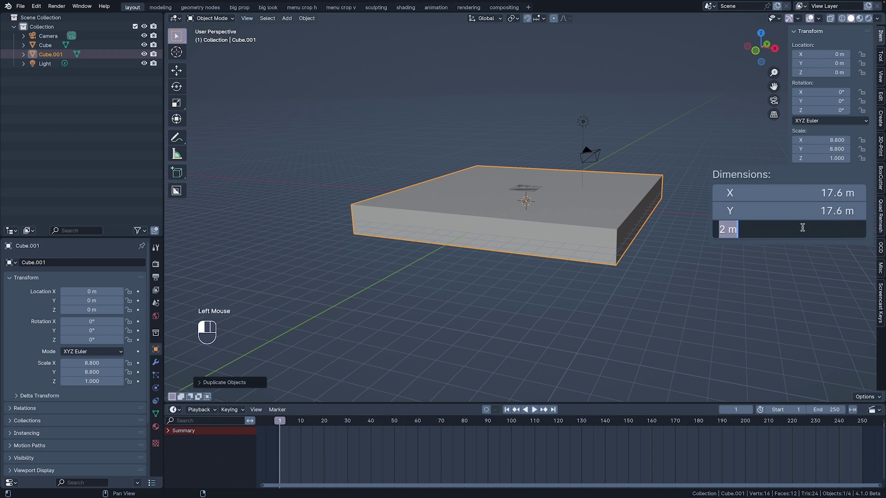
{"action": "type", "text": "12.6"}
{"action": "key", "text": "Return"}
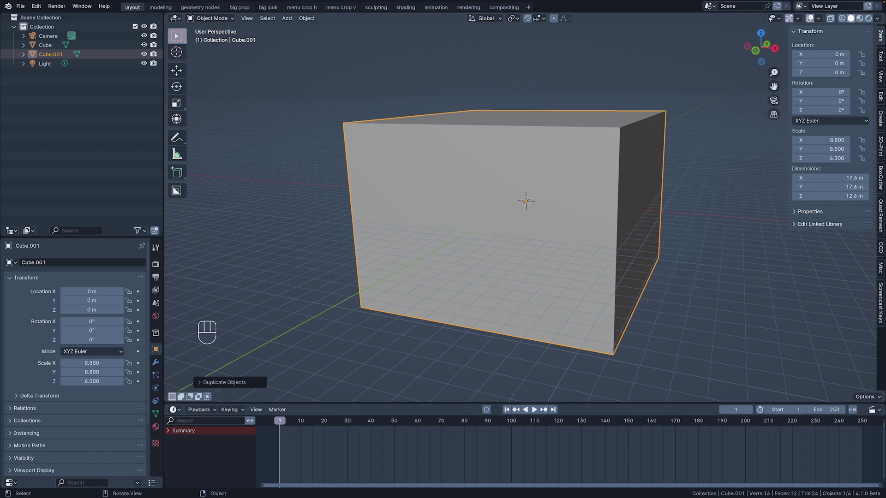
- Delete the front face of the enlarged cube in face select mode to open up the room
{"action": "middle_click_drag", "start_coordinate": [302, 231], "coordinate": [307, 172], "text": "shift"}
{"action": "key", "text": "Tab"}
{"action": "key", "text": "3"}
{"action": "left_click", "coordinate": [418, 168]}
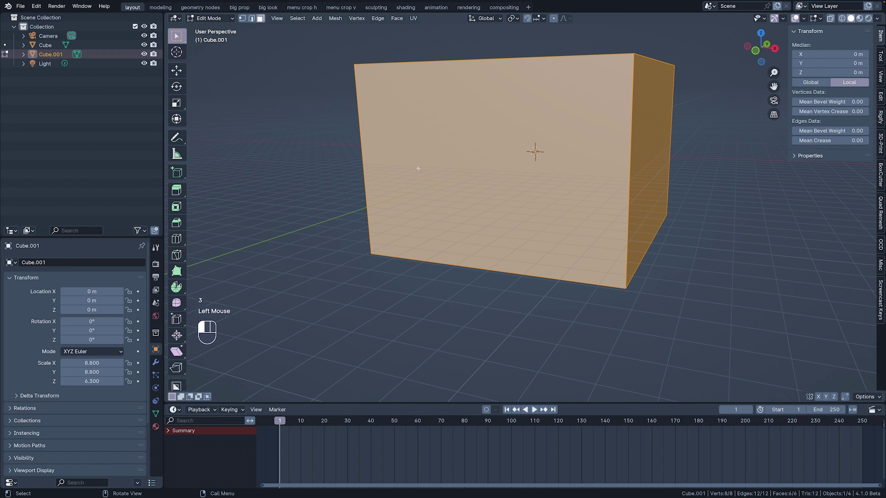
{"action": "key", "text": "x"}
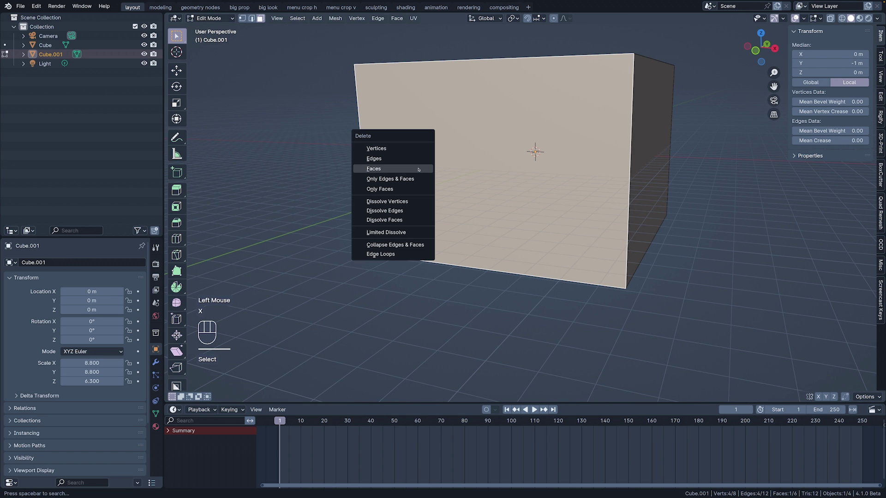
{"action": "left_click", "coordinate": [418, 169]}
{"action": "middle_click_drag", "start_coordinate": [417, 168], "coordinate": [383, 168], "text": "shift"}
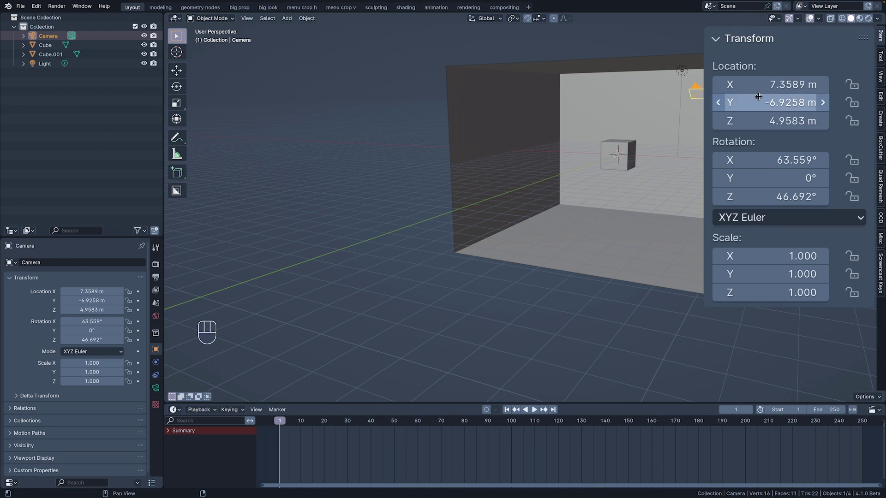
- Set the camera's location to X 0 m, Y -25 m and Z 0 m
{"action": "double_click", "coordinate": [765, 86]}
{"action": "type", "text": "0"}
{"action": "key", "text": "Return"}
{"action": "double_click", "coordinate": [764, 102]}
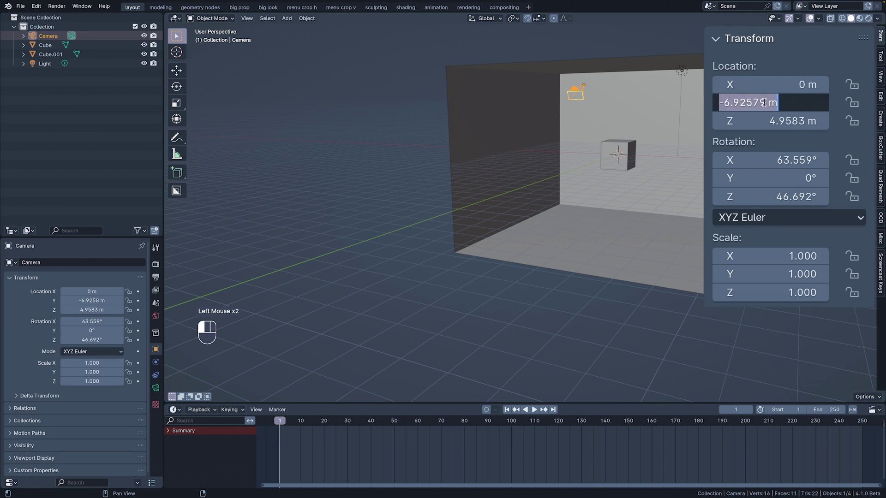
{"action": "type", "text": "-25"}
{"action": "key", "text": "Return"}
{"action": "double_click", "coordinate": [765, 122]}
{"action": "type", "text": "0"}
{"action": "key", "text": "Return"}
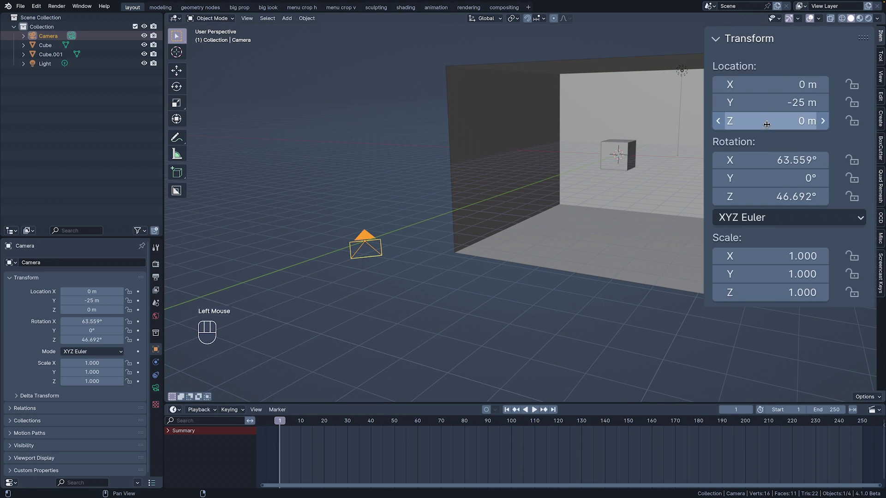
- Set the camera's rotation to 90° on X and 0° on Z
{"action": "double_click", "coordinate": [769, 154]}
{"action": "type", "text": "90"}
{"action": "key", "text": "Return"}
{"action": "double_click", "coordinate": [779, 195]}
{"action": "type", "text": "0"}
{"action": "key", "text": "Return"}
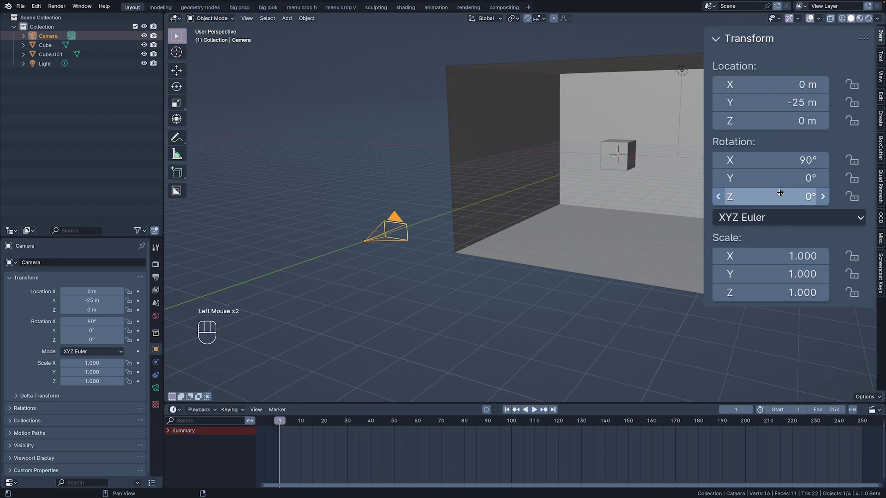
- Rename the small cube as button
{"action": "double_click", "coordinate": [45, 45]}
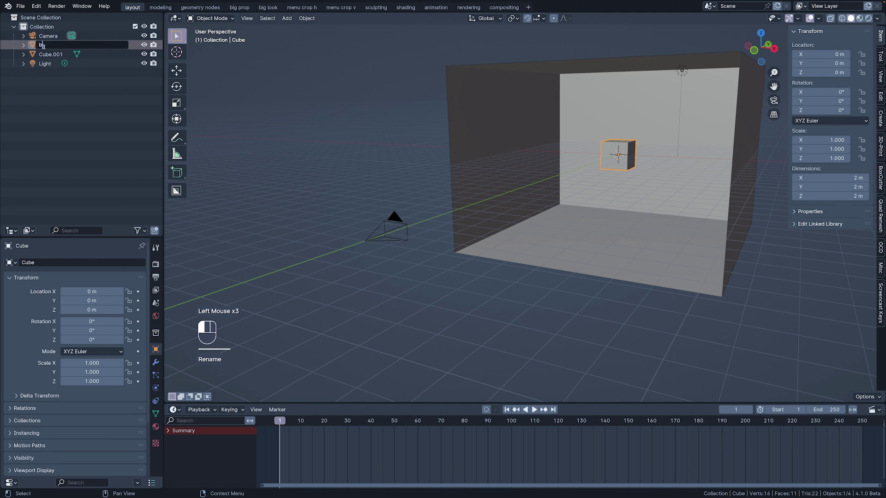
{"action": "type", "text": "button"}
{"action": "key", "text": "Return"}
- Rename the large open cube as room and apply its scale
{"action": "double_click", "coordinate": [45, 54]}
{"action": "type", "text": "room"}
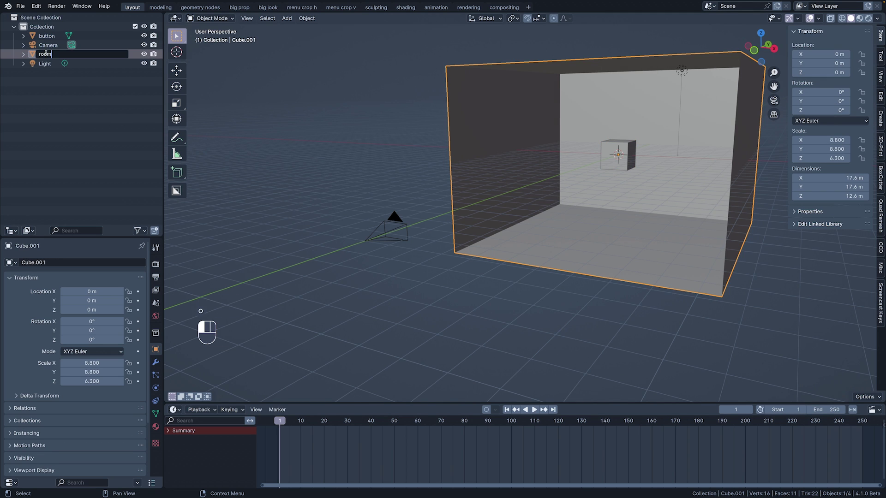
{"action": "key", "text": "Return"}
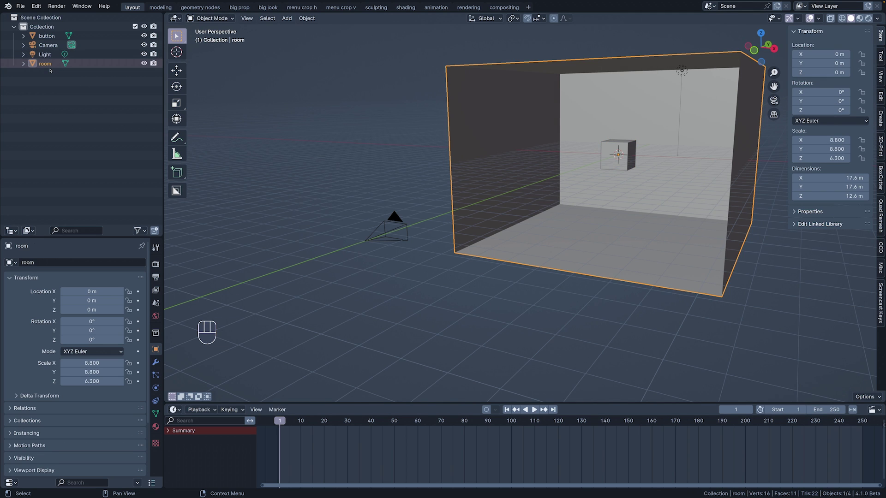
{"action": "key", "text": "ctrl+a"}
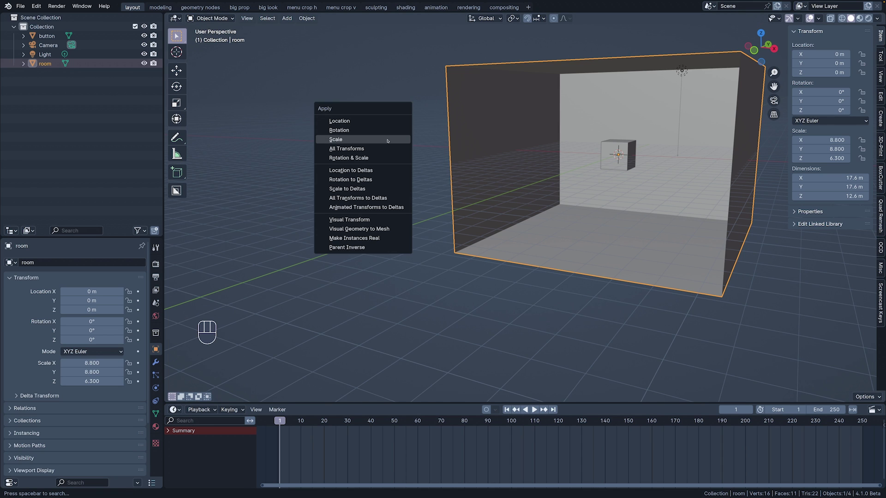
{"action": "left_click", "coordinate": [387, 140]}
- Add a Geometry Nodes modifier with a new node group to the button cube
{"action": "left_click", "coordinate": [602, 148]}
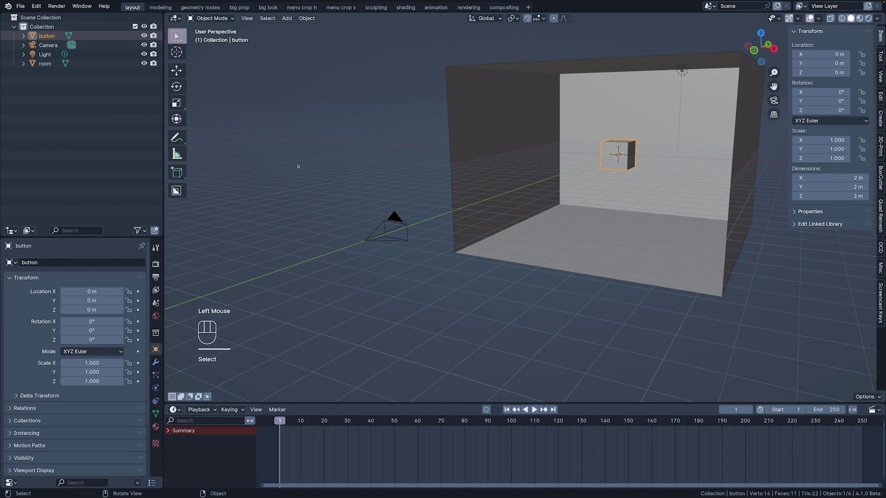
{"action": "left_click", "coordinate": [156, 362]}
{"action": "left_click", "coordinate": [79, 262]}
{"action": "left_click", "coordinate": [95, 274]}
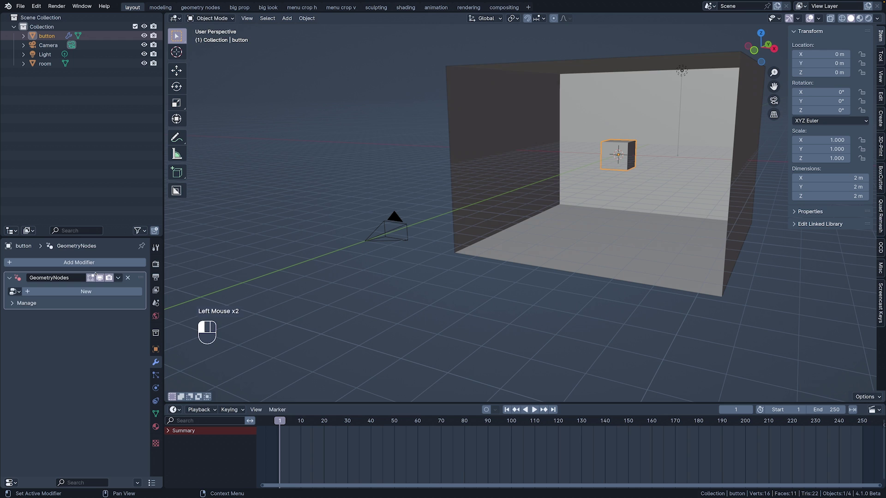
{"action": "left_click", "coordinate": [86, 291]}
- Look through the camera and reduce its focal length to 32 mm
{"action": "key", "text": "KP_0"}
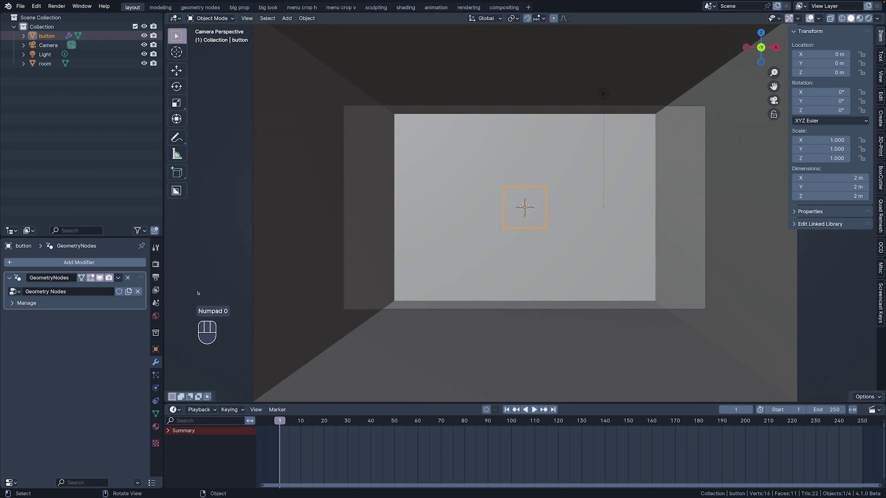
{"action": "left_click", "coordinate": [343, 295]}
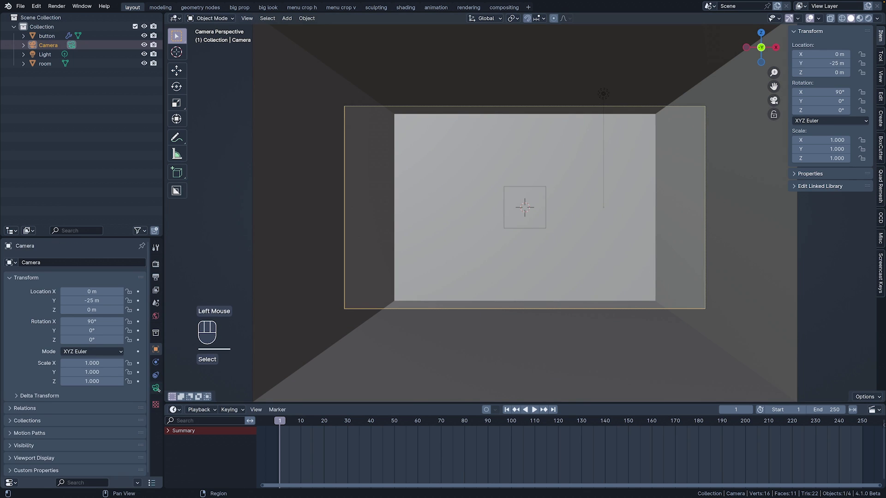
{"action": "left_click_drag", "start_coordinate": [100, 307], "coordinate": [84, 306]}
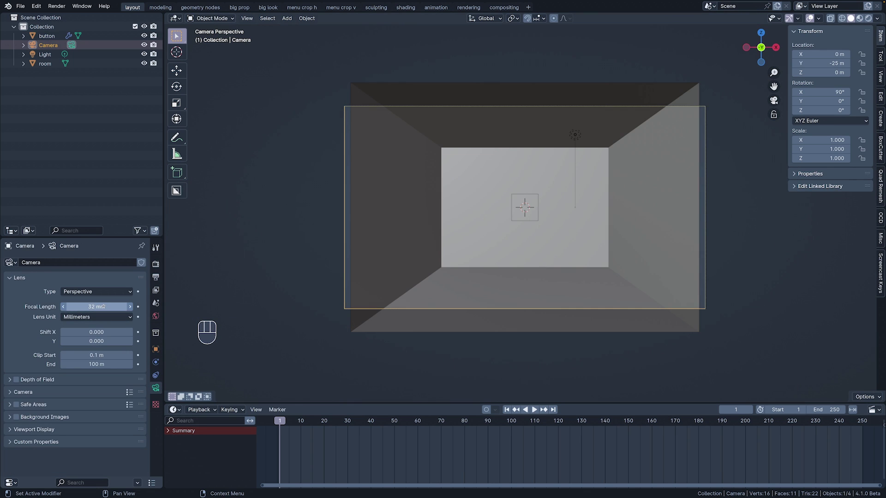
- Replace the timeline with an enlarged Geometry Node Editor showing the button cube's whole node tree
{"action": "left_click", "coordinate": [525, 207]}
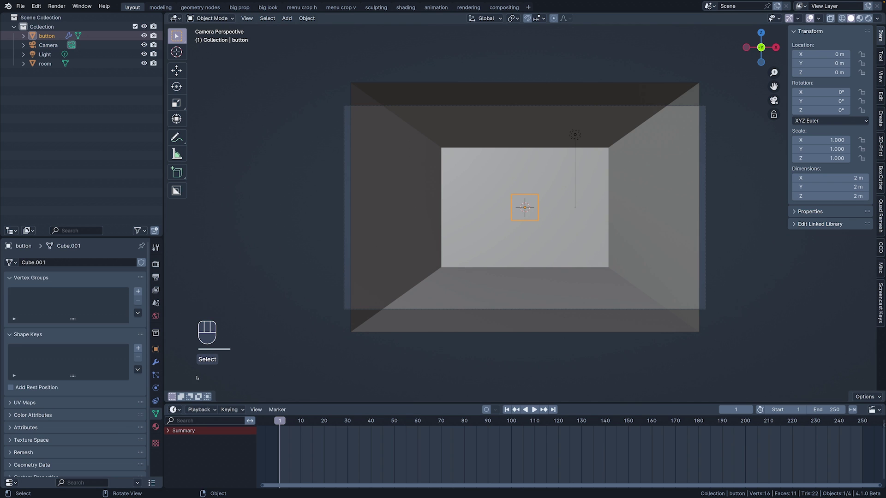
{"action": "left_click", "coordinate": [174, 409]}
{"action": "left_click", "coordinate": [199, 361]}
{"action": "left_click_drag", "start_coordinate": [258, 404], "coordinate": [258, 248]}
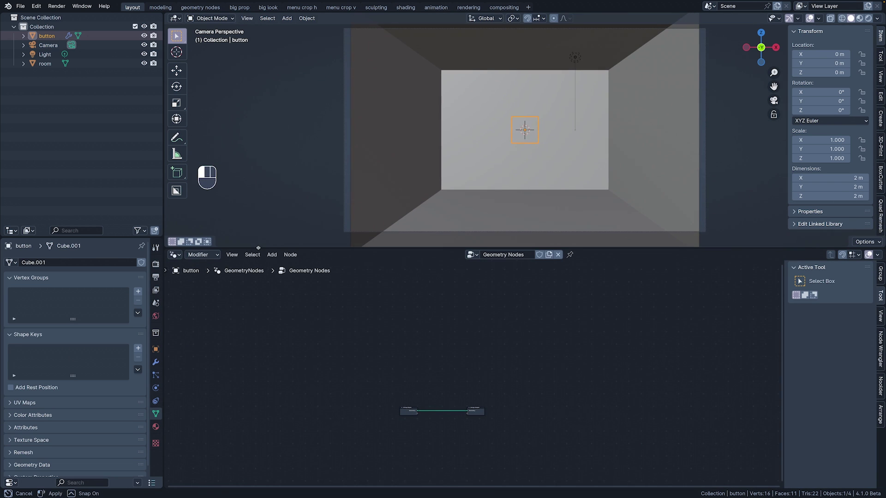
{"action": "key", "text": "Home"}
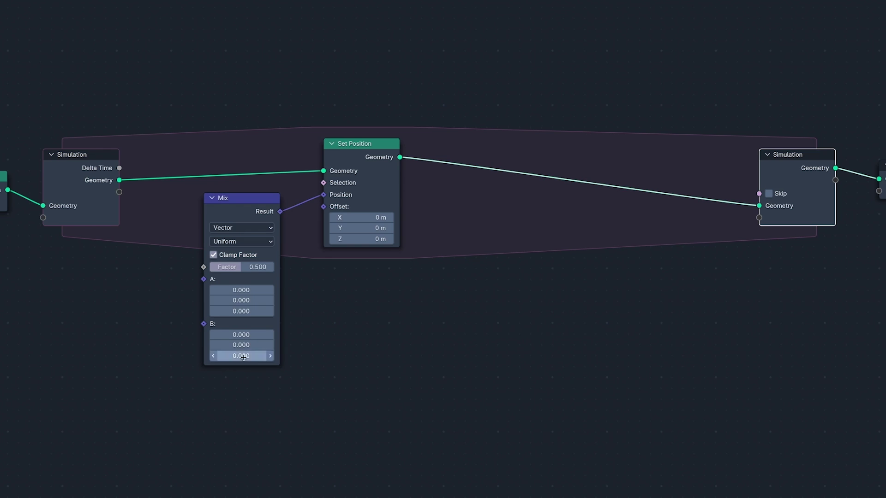
- Set the Mix node's first A component to -5 and its first B component to 5
{"action": "left_click", "coordinate": [240, 290]}
{"action": "type", "text": "-5"}
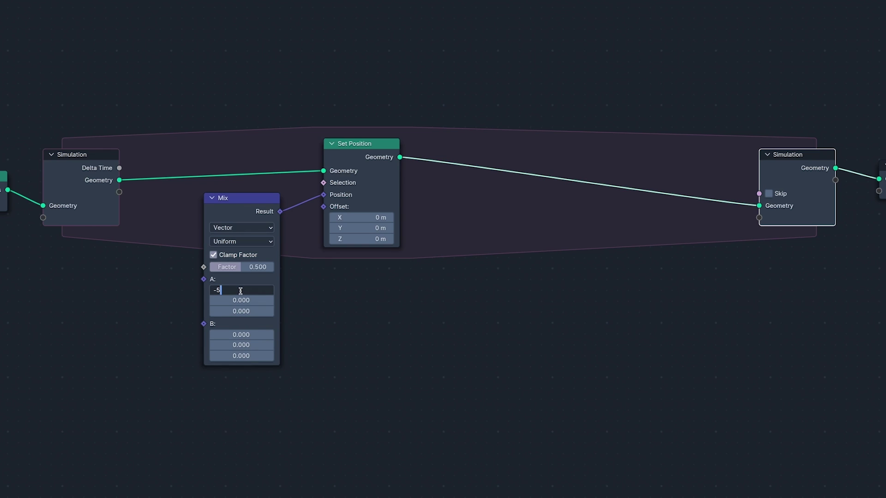
{"action": "key", "text": "Return"}
{"action": "left_click", "coordinate": [241, 334]}
{"action": "type", "text": "5"}
{"action": "key", "text": "Return"}
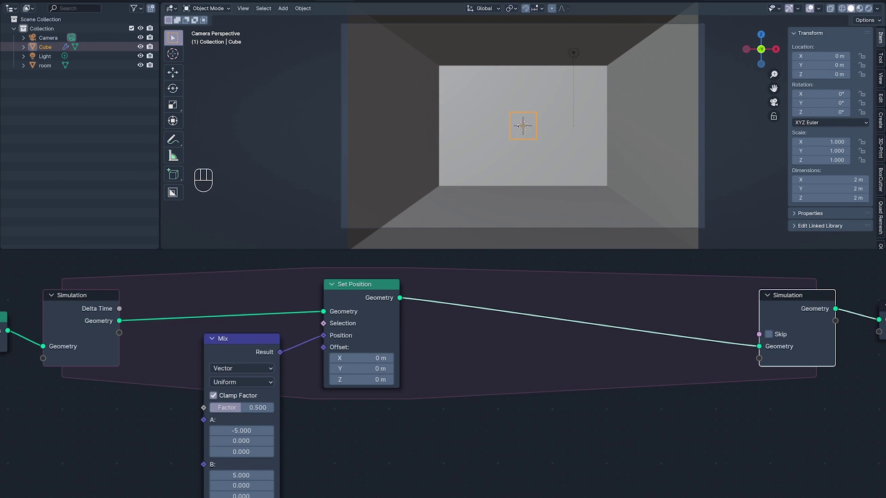
- Move the camera to Y -24 m and Z 6 m, tilted to 73° on X
{"action": "left_click", "coordinate": [703, 135]}
{"action": "mouse_move", "coordinate": [833, 74]}
{"action": "left_mouse_down"}
{"action": "mouse_move", "coordinate": [860, 75]}
{"action": "mouse_move", "coordinate": [833, 94]}
{"action": "mouse_move", "coordinate": [840, 65]}
{"action": "left_mouse_up"}
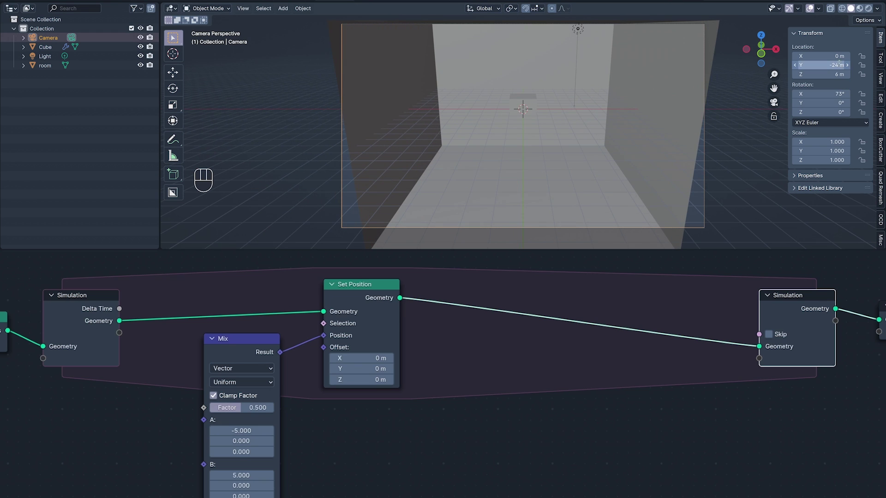
- Enable the wireframe overlay and set the viewport shading to random object and wire colors with cavity
{"action": "left_click", "coordinate": [819, 9]}
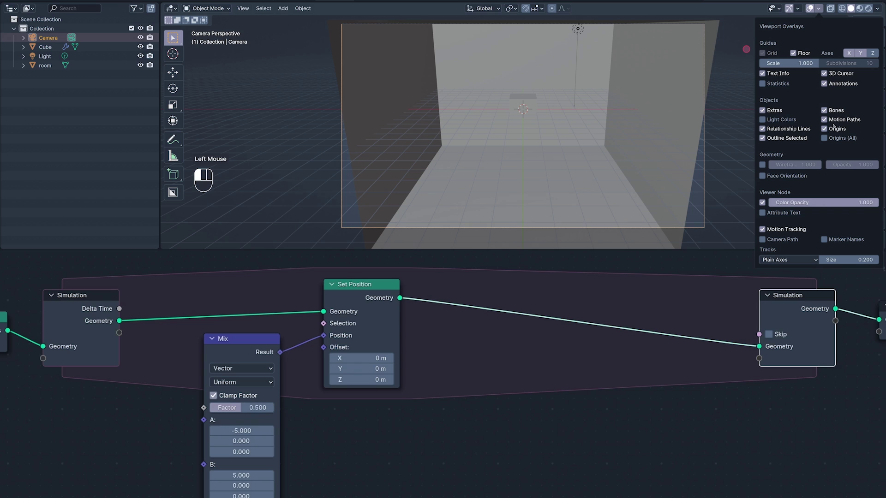
{"action": "left_click", "coordinate": [761, 165]}
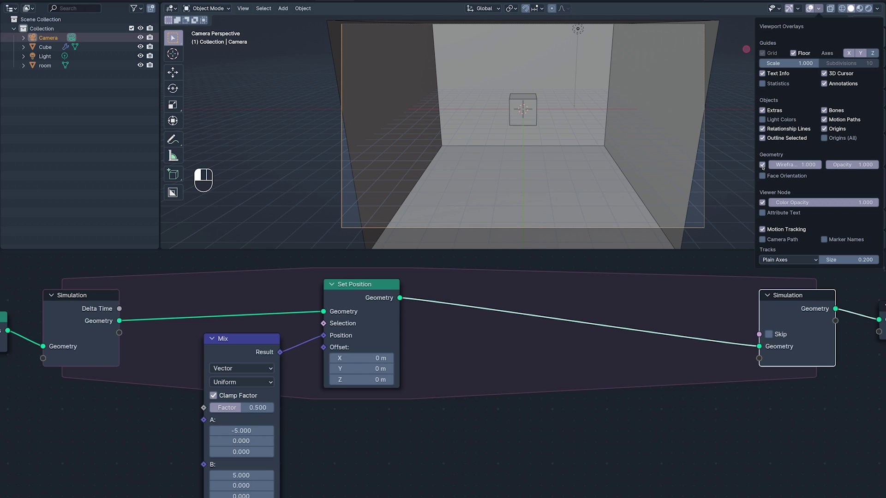
{"action": "left_click", "coordinate": [876, 8]}
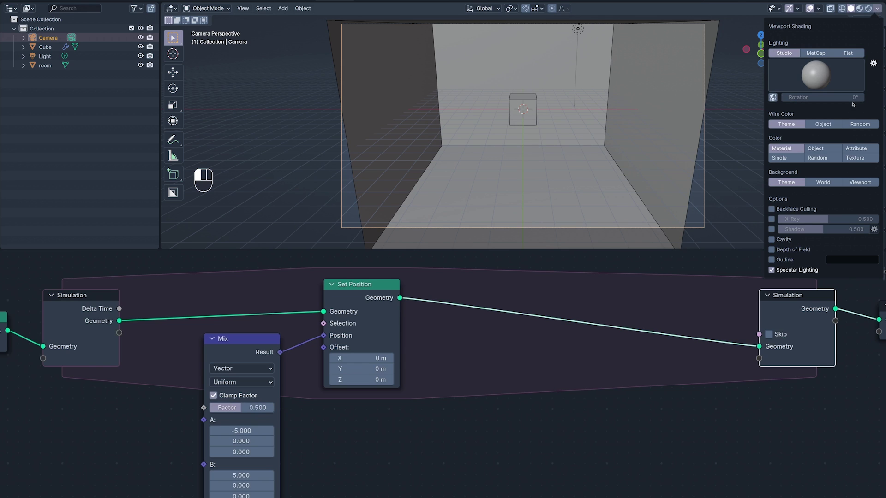
{"action": "left_click", "coordinate": [830, 158]}
{"action": "left_click", "coordinate": [856, 125]}
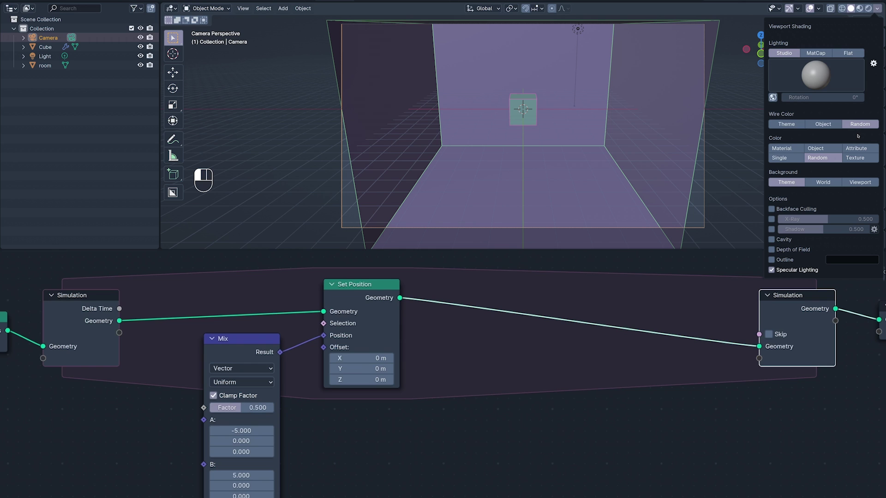
{"action": "left_click", "coordinate": [772, 240]}
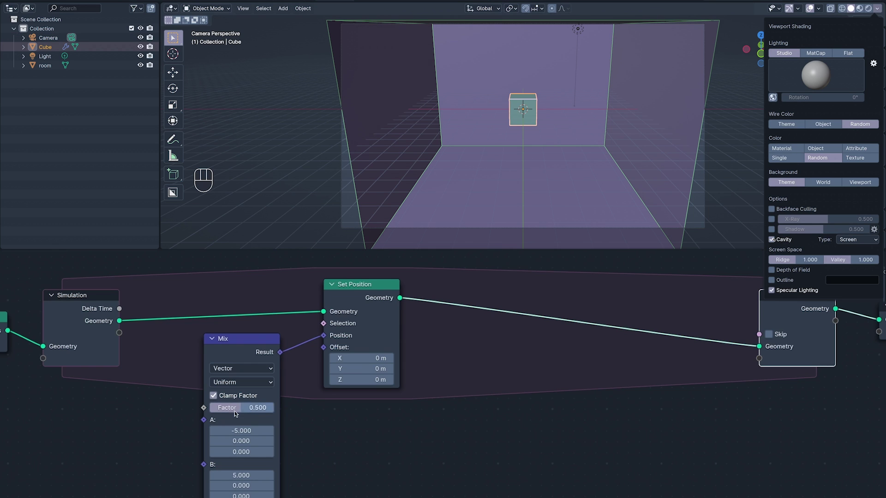
- Test the cube's movement by raising the Mix node's factor to 1.0, and set the factor back to 0.5
{"action": "mouse_move", "coordinate": [236, 410]}
{"action": "left_mouse_down"}
{"action": "mouse_move", "coordinate": [275, 410]}
{"action": "mouse_move", "coordinate": [208, 410]}
{"action": "mouse_move", "coordinate": [291, 411]}
{"action": "mouse_move", "coordinate": [197, 412]}
{"action": "mouse_move", "coordinate": [303, 411]}
{"action": "left_mouse_up"}
{"action": "left_click", "coordinate": [256, 406]}
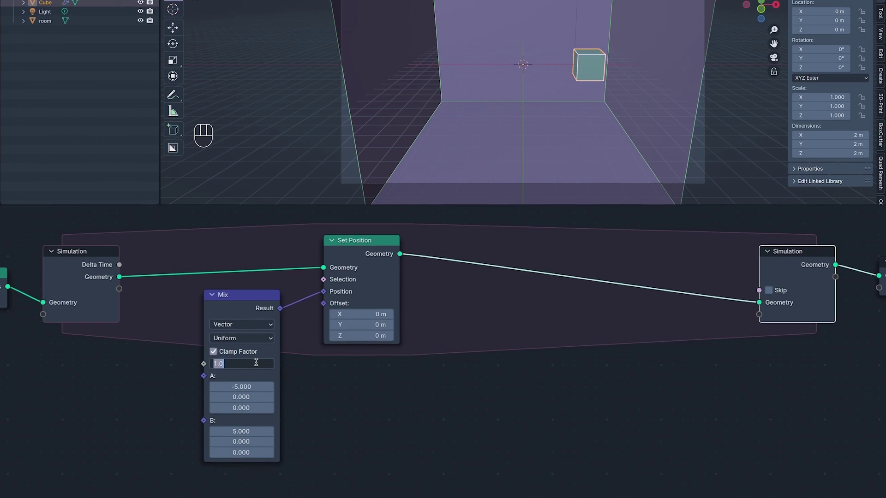
{"action": "type", "text": "0.5"}
{"action": "key", "text": "Return"}
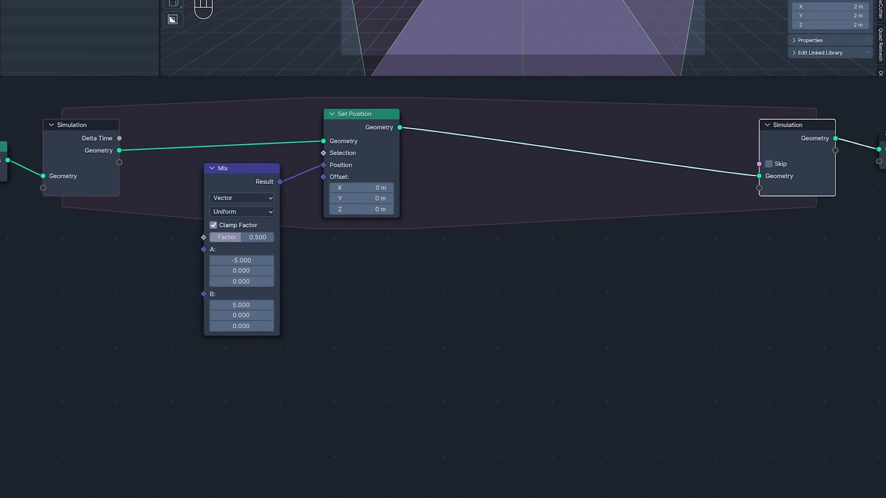
- Link the Mix factor to a simulation input state, and feed that state through an Add node into the simulation output's Factor
{"action": "left_click_drag", "start_coordinate": [203, 363], "coordinate": [199, 362]}
{"action": "left_click_drag", "start_coordinate": [199, 233], "coordinate": [204, 426]}
{"action": "left_click_drag", "start_coordinate": [280, 385], "coordinate": [759, 197]}
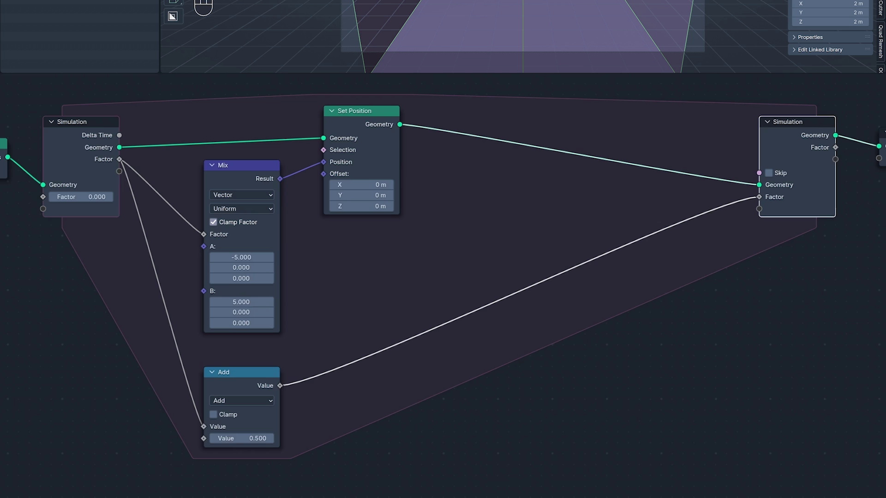
- Set the Add node's second value to 0.02
{"action": "left_click", "coordinate": [262, 438]}
{"action": "key", "text": "BackSpace"}
{"action": "key", "text": "BackSpace"}
{"action": "key", "text": "BackSpace"}
{"action": "type", "text": "0.02"}
{"action": "key", "text": "Return"}
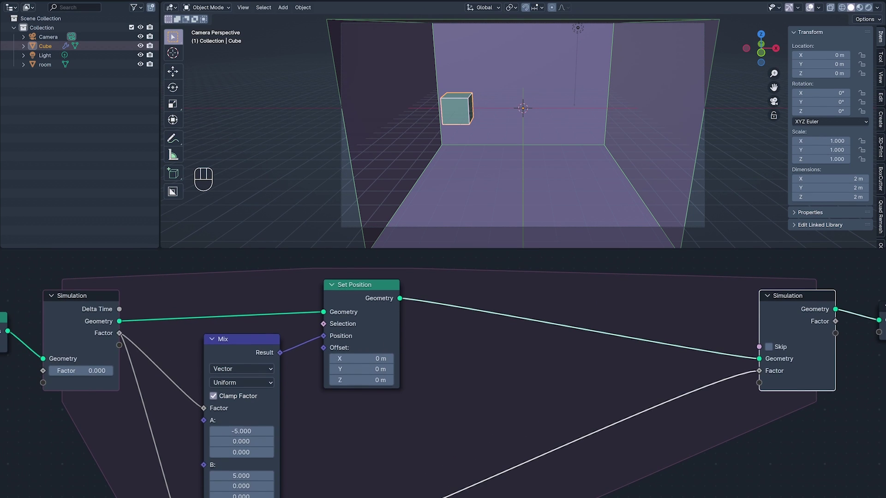
- Play the animation to check the cube's movement, and show the Simulation Output node's state properties
{"action": "key", "text": "space"}
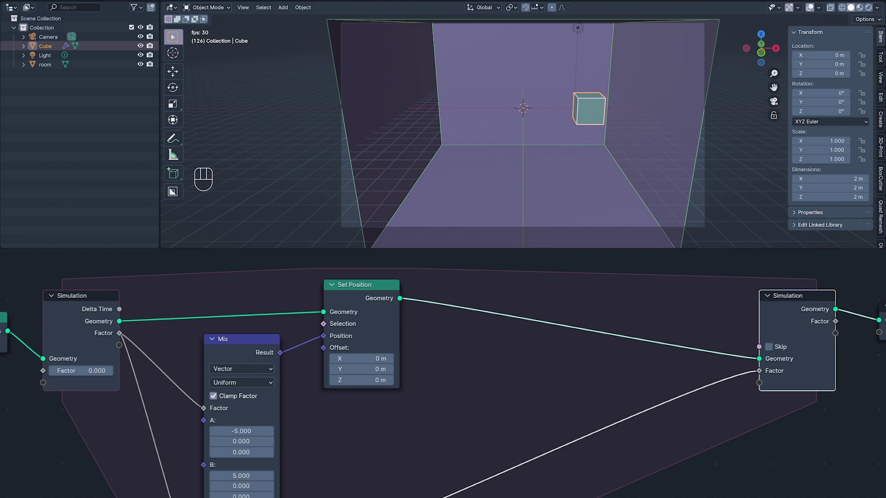
{"action": "scroll", "coordinate": [455, 296], "scroll_direction": "down", "scroll_amount": 1}
{"action": "key", "text": "n"}
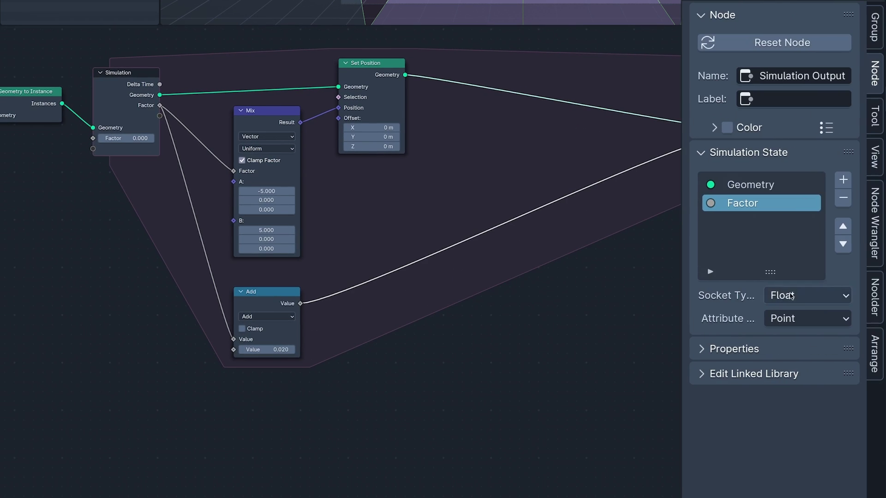
- Add a Float simulation state named speed, and set its value on the simulation input to 0.02
{"action": "left_click", "coordinate": [843, 180]}
{"action": "left_click", "coordinate": [842, 180]}
{"action": "type", "text": "s"}
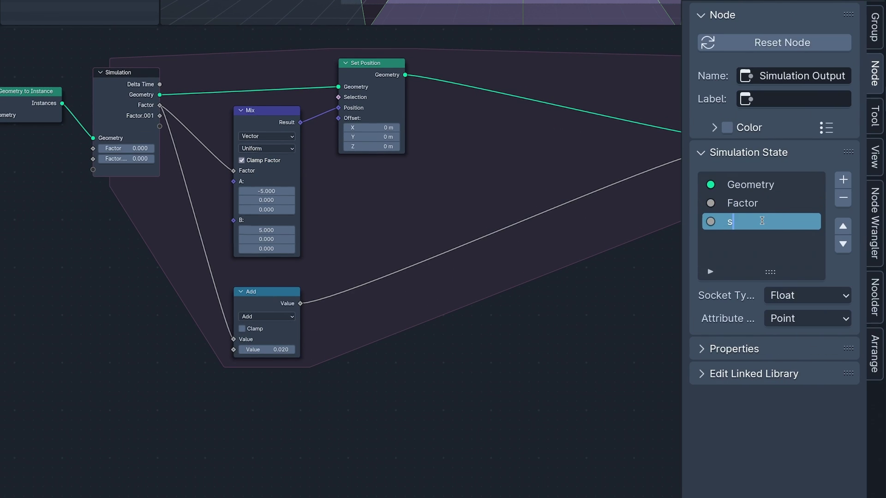
{"action": "type", "text": "peed"}
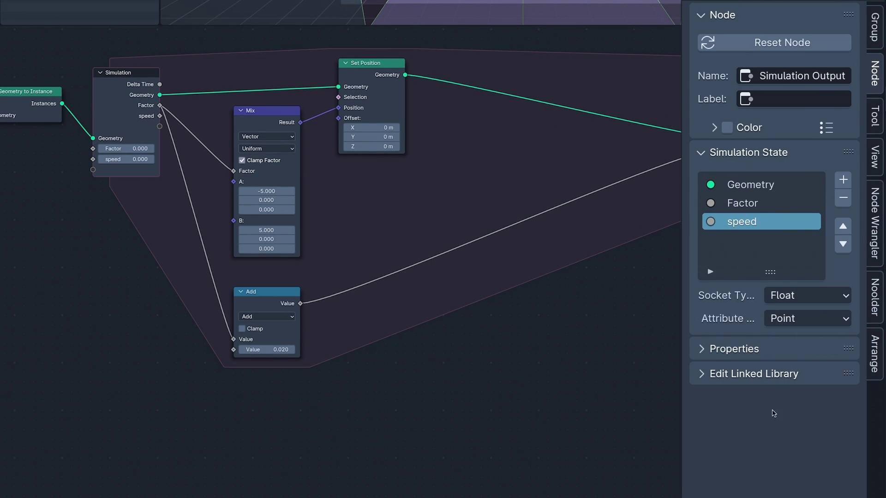
{"action": "type", "text": "n"}
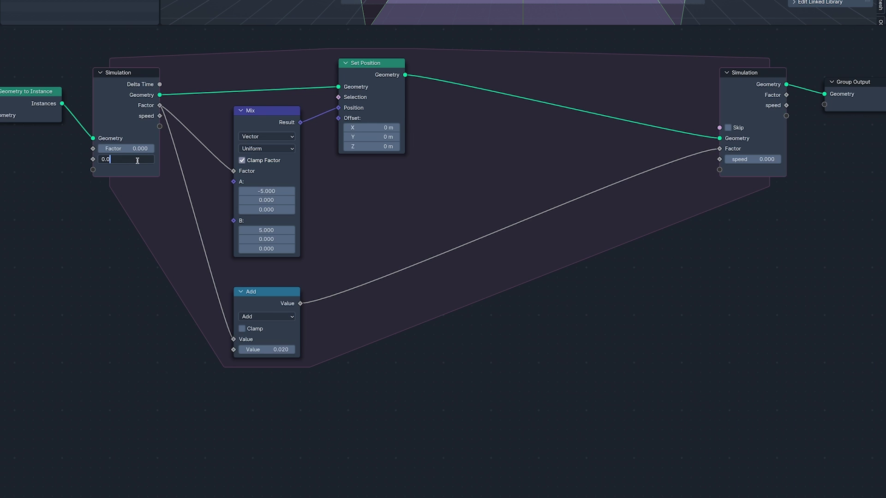
- Insert two reroutes into the link from the Add node to the output's Factor, and align them horizontally above the Add node
{"action": "right_click_drag", "start_coordinate": [338, 283], "coordinate": [338, 305], "text": "shift"}
{"action": "left_click_drag", "start_coordinate": [339, 294], "coordinate": [338, 249]}
{"action": "right_click_drag", "start_coordinate": [586, 175], "coordinate": [586, 196], "text": "shift"}
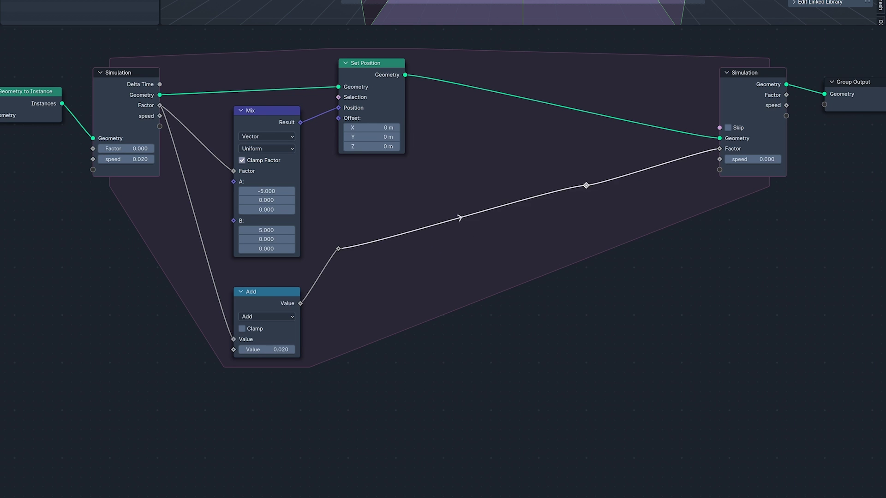
{"action": "left_click_drag", "start_coordinate": [586, 186], "coordinate": [586, 249]}
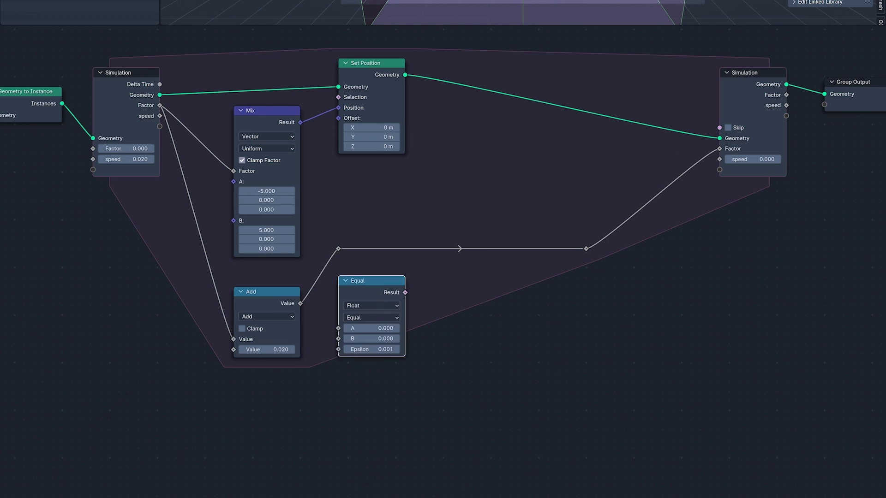
- Compare the Add result with 1.0 in a float Equal node, and link its result to a Boolean Math node
{"action": "left_click_drag", "start_coordinate": [372, 280], "coordinate": [371, 262]}
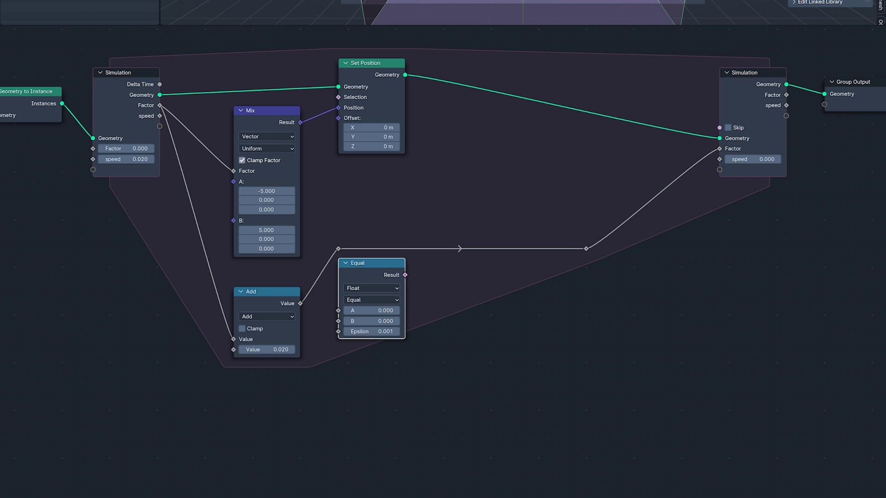
{"action": "left_click_drag", "start_coordinate": [300, 304], "coordinate": [338, 310]}
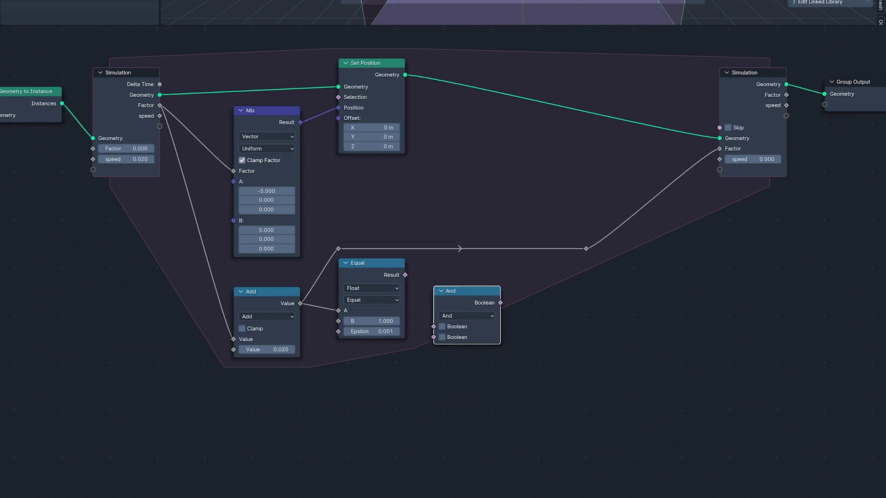
{"action": "left_click", "coordinate": [438, 300]}
{"action": "left_click_drag", "start_coordinate": [405, 275], "coordinate": [433, 337]}
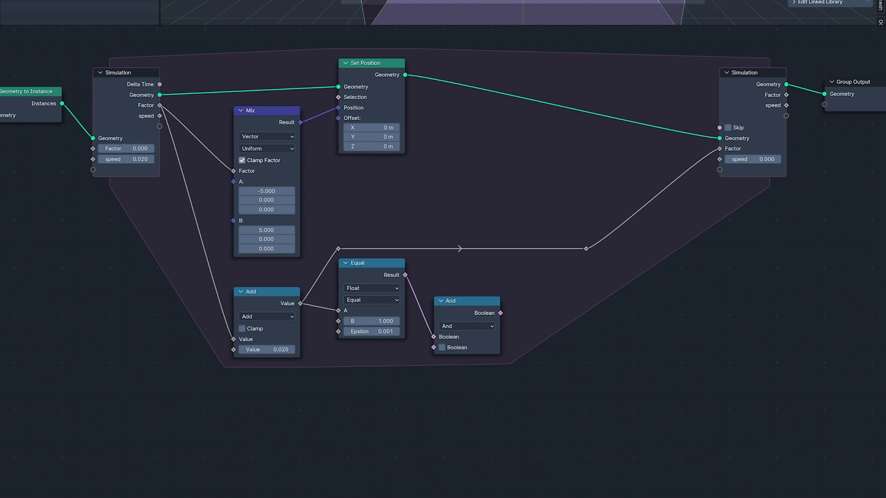
- Set the Boolean Math node to Or, and feed its second input from another Equal node comparing the Add result with 0
{"action": "left_click", "coordinate": [460, 327]}
{"action": "left_click", "coordinate": [458, 359]}
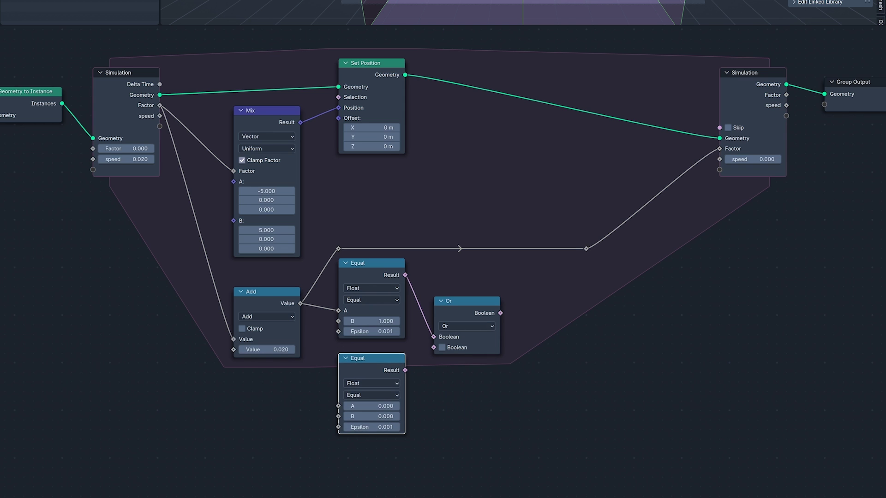
{"action": "left_click_drag", "start_coordinate": [308, 314], "coordinate": [338, 405]}
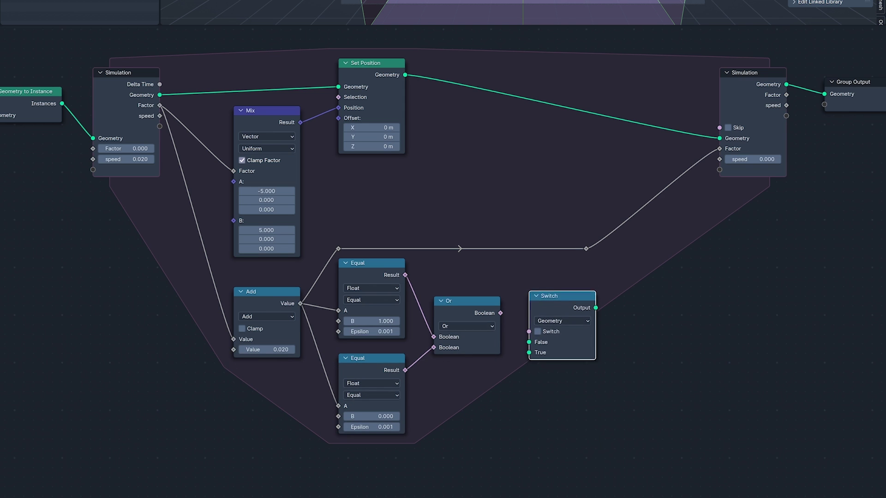
- Place a Switch node after the Or node, drive it with the Or result, and set its type to Float
{"action": "left_click", "coordinate": [529, 296]}
{"action": "left_click_drag", "start_coordinate": [500, 313], "coordinate": [528, 337]}
{"action": "left_click", "coordinate": [561, 326]}
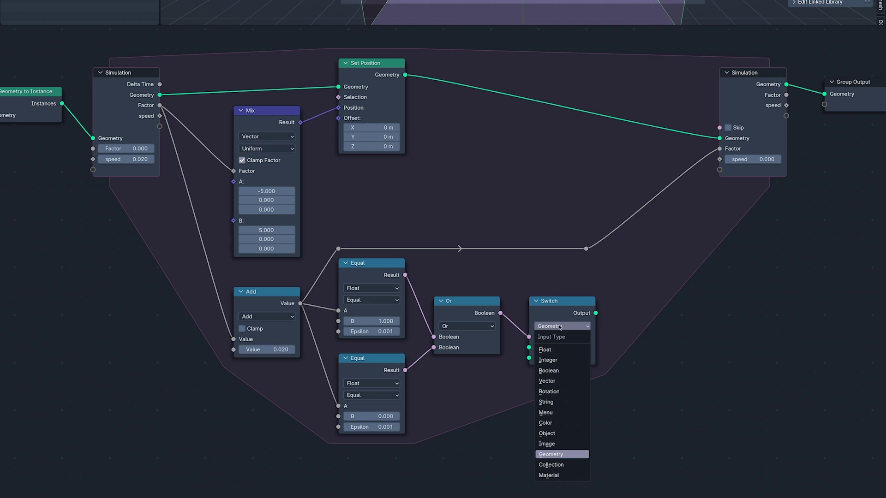
{"action": "left_click", "coordinate": [560, 349]}
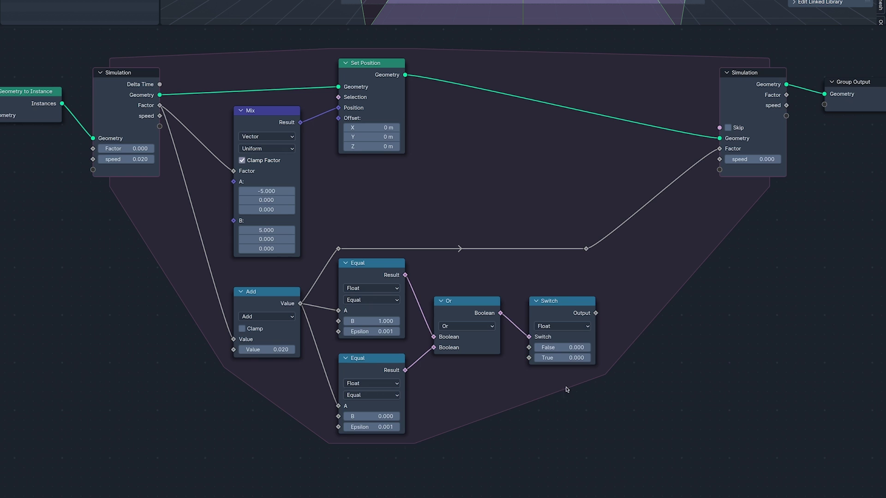
- Set the Switch node's False value to 1 and its True value to -1
{"action": "left_click", "coordinate": [566, 348]}
{"action": "type", "text": "1"}
{"action": "key", "text": "Return"}
{"action": "left_click", "coordinate": [565, 357]}
{"action": "type", "text": "-"}
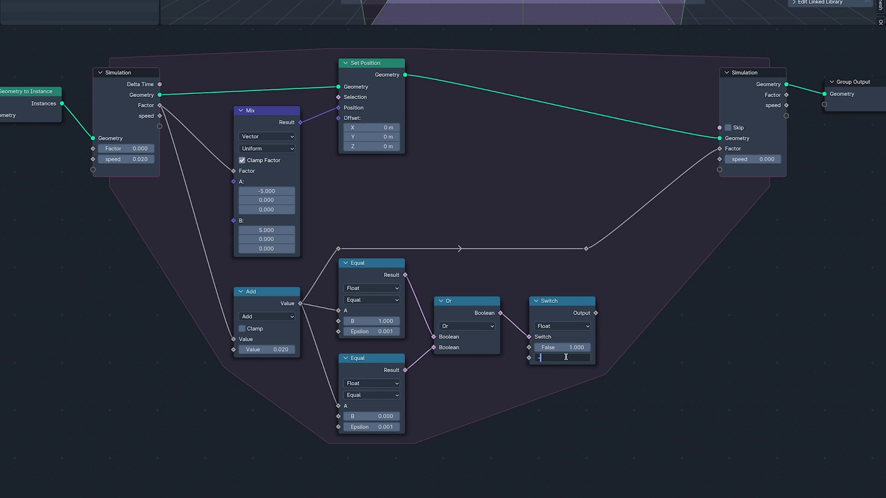
{"action": "type", "text": "1"}
{"action": "key", "text": "Return"}
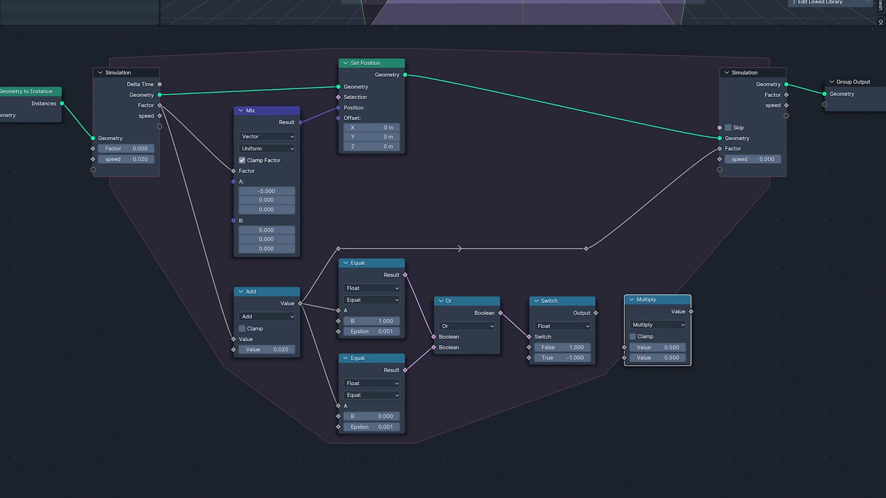
- Feed the Switch output into a Multiply node, and link the speed state to the Add node's second value
{"action": "left_click", "coordinate": [624, 296]}
{"action": "left_click_drag", "start_coordinate": [595, 313], "coordinate": [624, 349]}
{"action": "left_click_drag", "start_coordinate": [173, 162], "coordinate": [234, 349]}
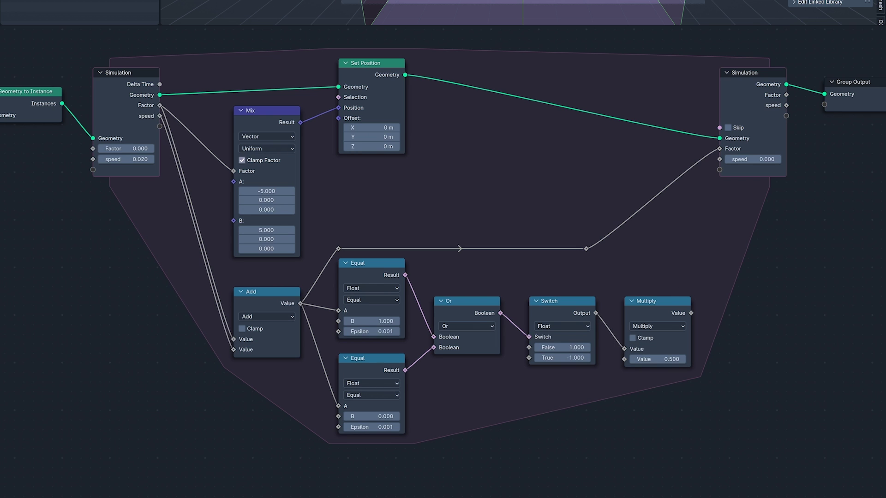
- Route speed through reroutes beneath the nodes into Multiply's second value, and link the Multiply result to the simulation output's speed
{"action": "right_click_drag", "start_coordinate": [203, 318], "coordinate": [230, 313], "text": "shift"}
{"action": "key", "text": "g"}
{"action": "left_click", "coordinate": [224, 372]}
{"action": "key", "text": "e"}
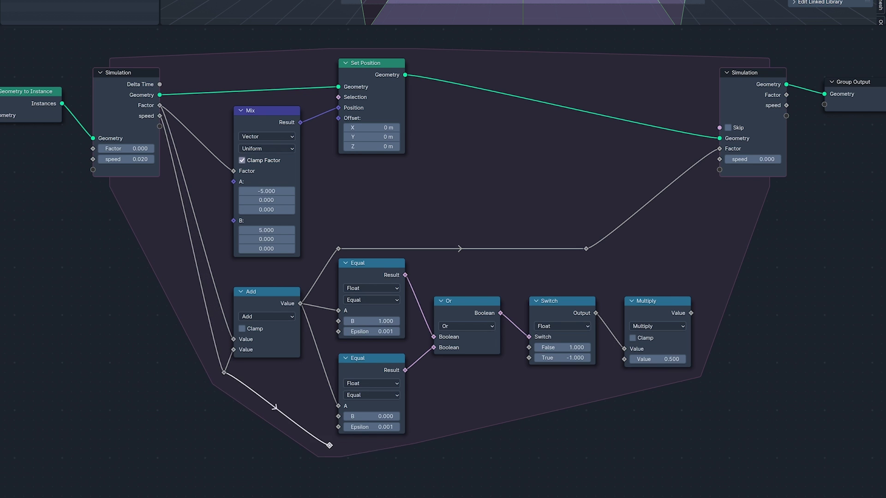
{"action": "left_click", "coordinate": [338, 448]}
{"action": "key", "text": "e"}
{"action": "left_click_drag", "start_coordinate": [415, 448], "coordinate": [624, 359]}
{"action": "left_click_drag", "start_coordinate": [690, 313], "coordinate": [719, 159]}
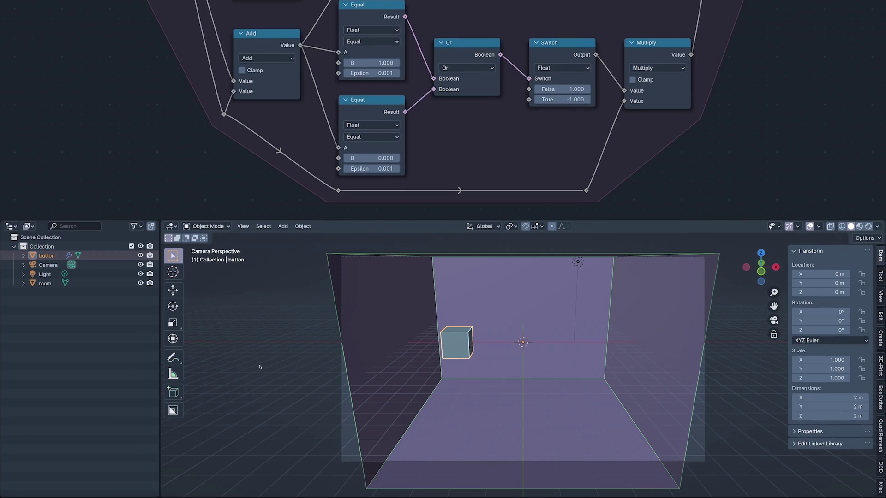
- Play the animation to check how the cube moves, and return to the enlarged node editor
{"action": "key", "text": "space"}
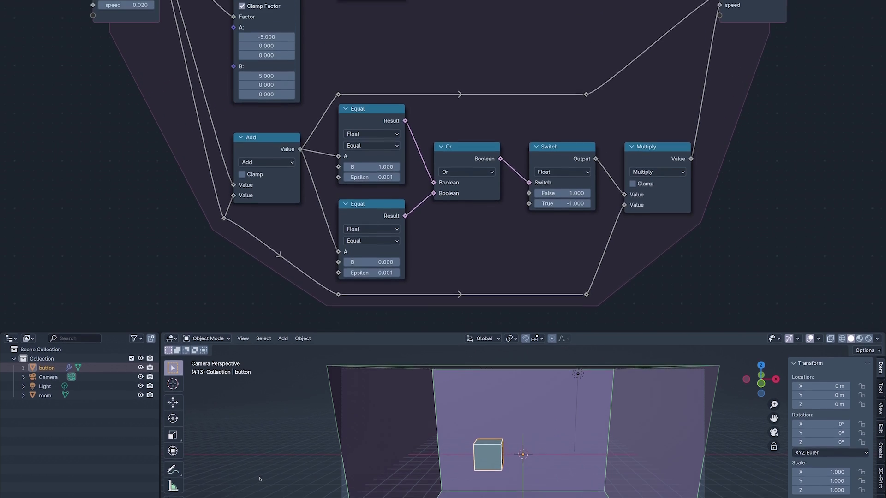
{"action": "key", "text": "ctrl+space"}
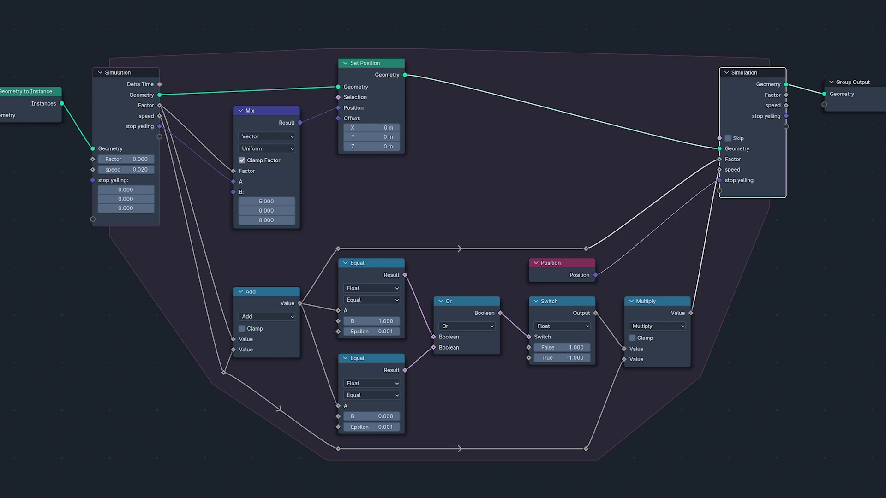
- Pass a dutch state through the simulation, link the Add result to landline, and drive a new Switch node with DON'T DELETE
{"action": "left_click_drag", "start_coordinate": [159, 137], "coordinate": [719, 201]}
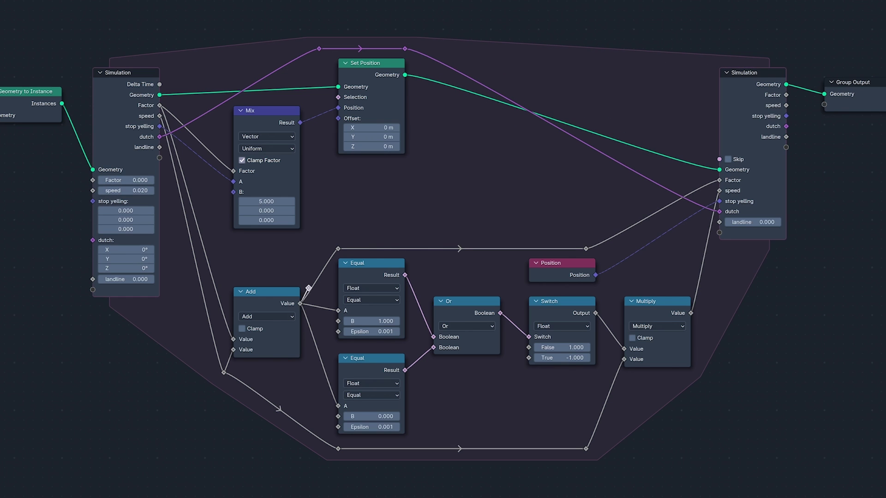
{"action": "left_click_drag", "start_coordinate": [300, 303], "coordinate": [590, 77]}
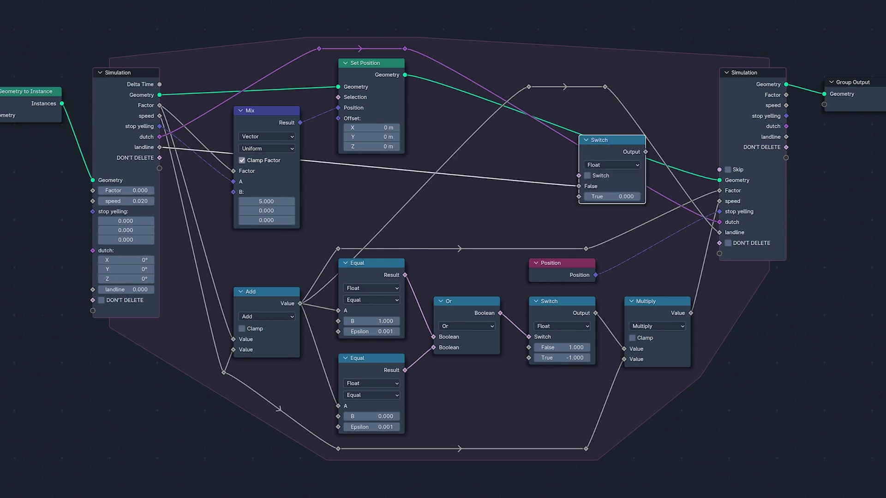
{"action": "left_click_drag", "start_coordinate": [160, 158], "coordinate": [356, 170]}
- Combine the Or result and the DON'T DELETE state in a Not And node, and link it to the output's DON'T DELETE
{"action": "left_click_drag", "start_coordinate": [499, 313], "coordinate": [481, 214]}
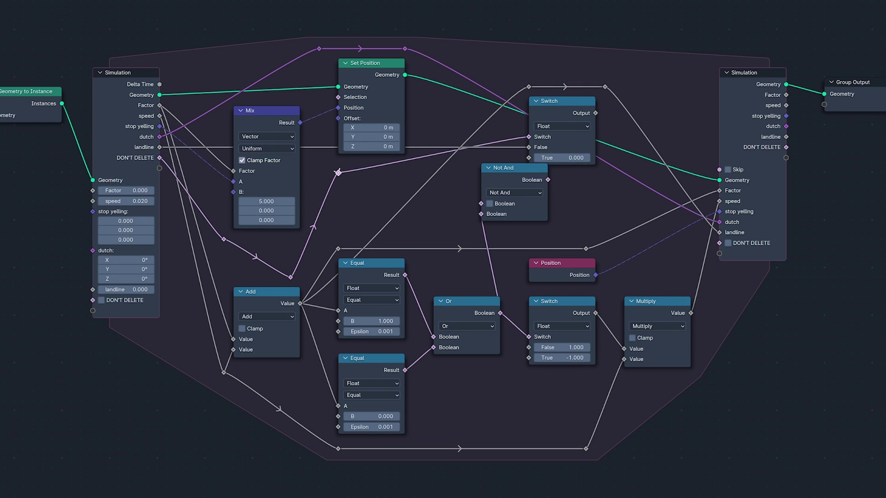
{"action": "left_click_drag", "start_coordinate": [338, 172], "coordinate": [481, 204]}
{"action": "left_click_drag", "start_coordinate": [547, 179], "coordinate": [719, 242]}
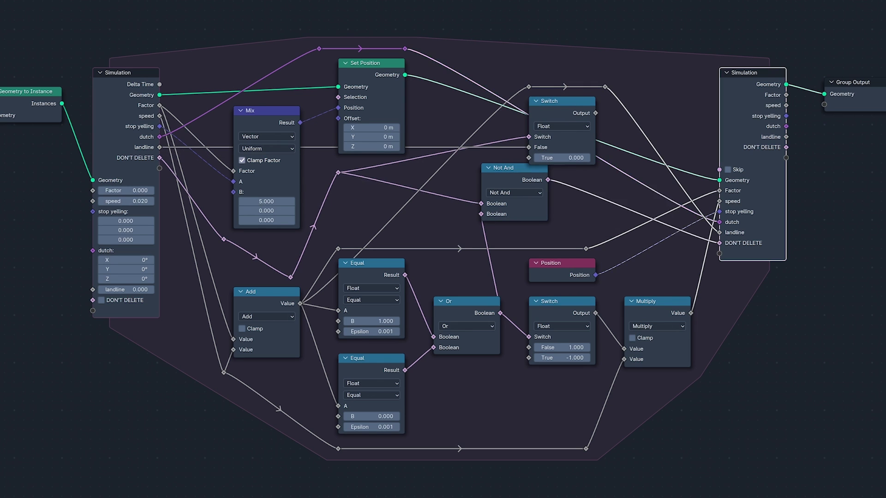
- Feed the Mix result into a Rotate Vector node, and link the upper Switch to 1992 and Set Position to titular barnyard
{"action": "left_click", "coordinate": [372, 184]}
{"action": "left_click_drag", "start_coordinate": [299, 123], "coordinate": [338, 192]}
{"action": "left_click_drag", "start_coordinate": [595, 113], "coordinate": [719, 253]}
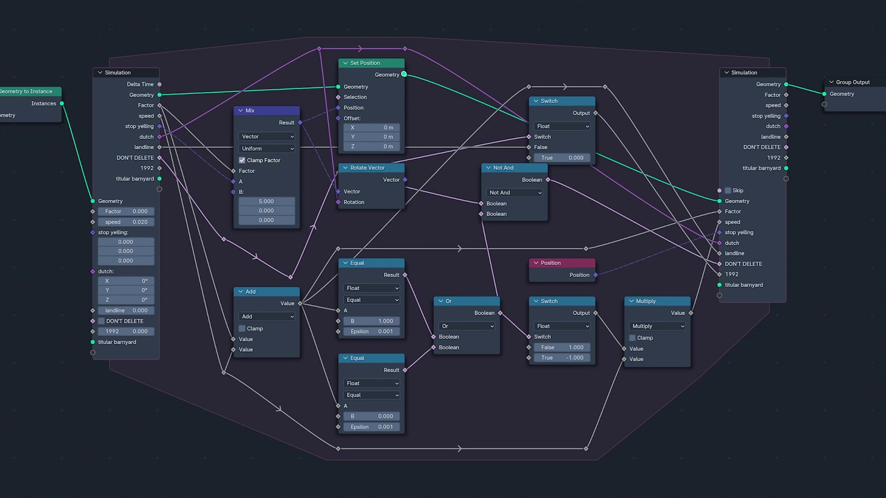
{"action": "left_click_drag", "start_coordinate": [404, 75], "coordinate": [719, 285]}
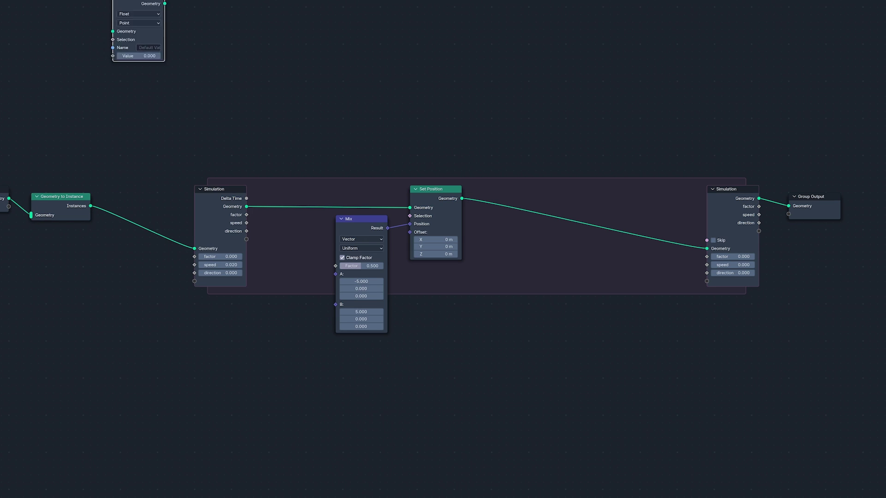
- Insert a Store Named Attribute node after Geometry to Instance, with the Instance domain and the name speed
{"action": "left_click", "coordinate": [134, 425]}
{"action": "left_click", "coordinate": [134, 425]}
{"action": "left_click", "coordinate": [136, 225]}
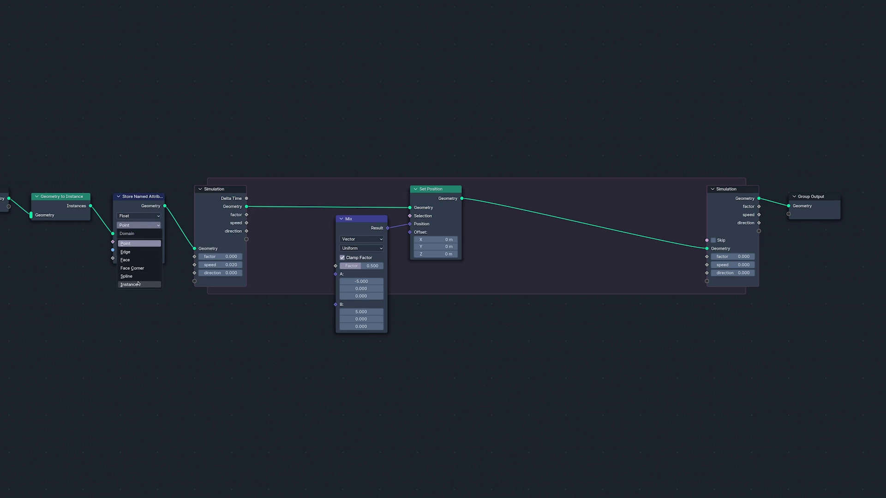
{"action": "left_click", "coordinate": [138, 285]}
{"action": "left_click", "coordinate": [147, 250]}
{"action": "type", "text": "speed"}
{"action": "key", "text": "Return"}
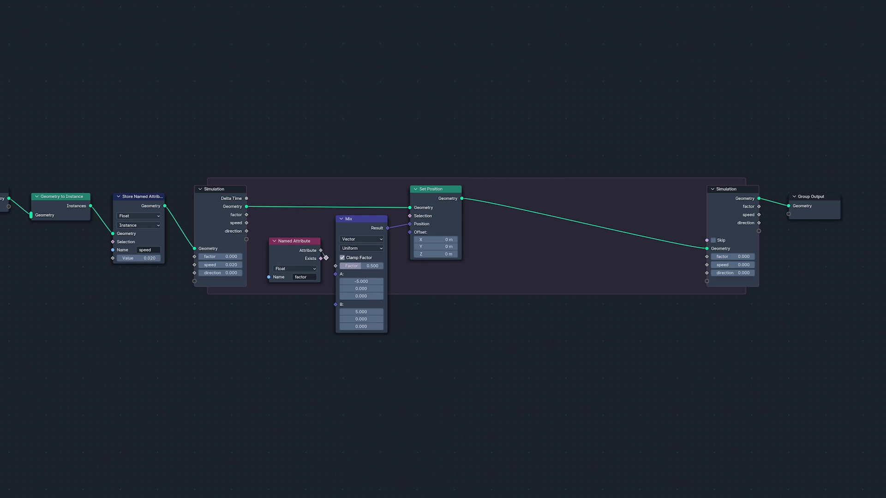
- Set the Store Named Attribute node after Set Position to the Instance domain and name its attribute factor
{"action": "left_click", "coordinate": [584, 217]}
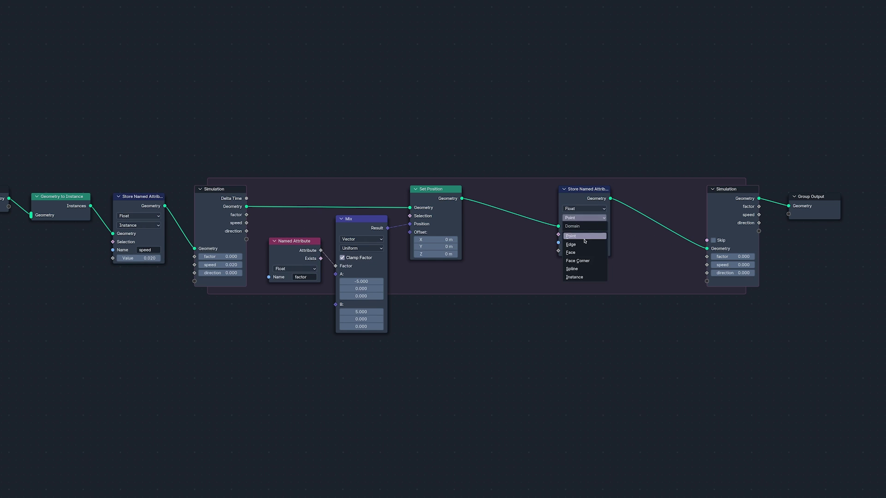
{"action": "left_click", "coordinate": [583, 276]}
{"action": "left_click", "coordinate": [592, 242]}
{"action": "type", "text": "factor"}
{"action": "key", "text": "Return"}
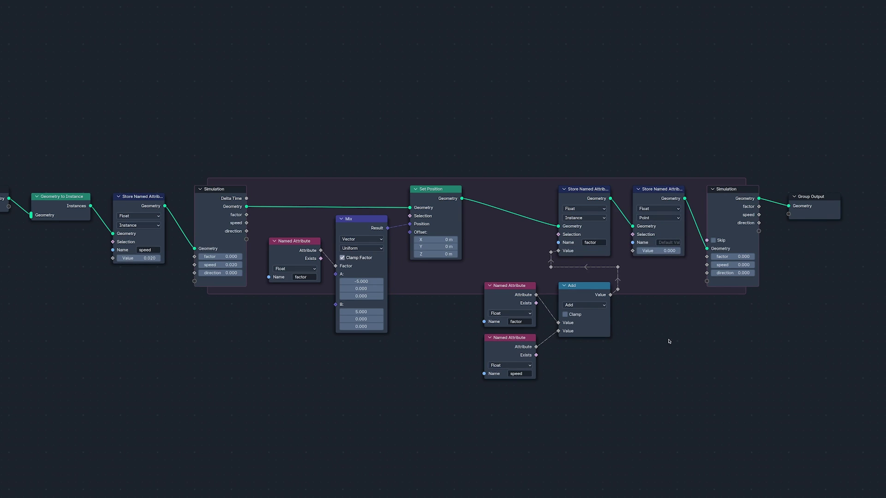
- Set the second Store Named Attribute node inside the simulation zone to the Instance domain and name its attribute speed
{"action": "left_click", "coordinate": [659, 218]}
{"action": "left_click", "coordinate": [655, 277]}
{"action": "left_click", "coordinate": [666, 242]}
{"action": "left_click", "coordinate": [664, 255]}
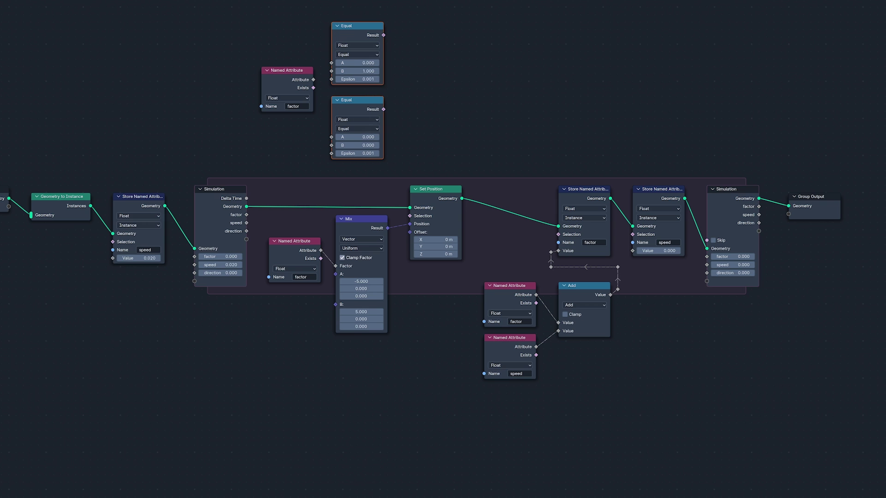
- Place an Or node beside the two Equal nodes and link the upper Equal result to it
{"action": "left_click", "coordinate": [410, 54]}
{"action": "left_click_drag", "start_coordinate": [388, 35], "coordinate": [396, 54]}
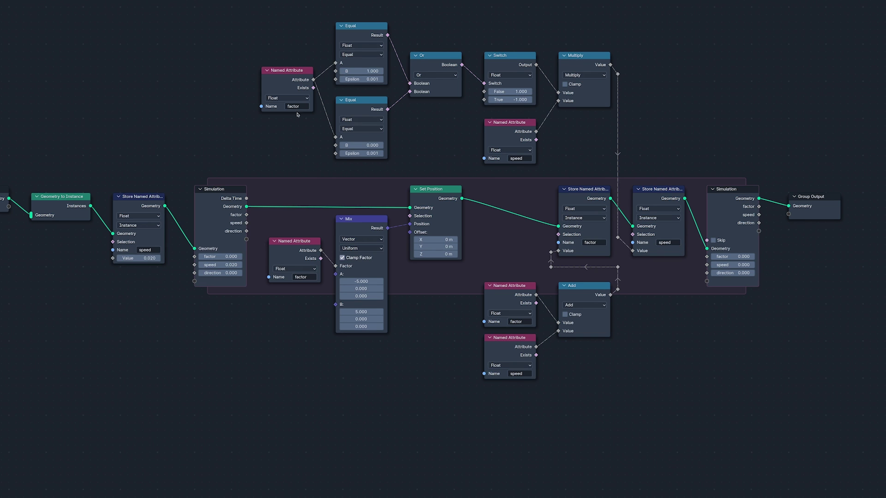
- Group all nodes between the simulation input and output, including the attribute and comparison nodes, and return to the main node tree
{"action": "left_click_drag", "start_coordinate": [268, 15], "coordinate": [652, 402]}
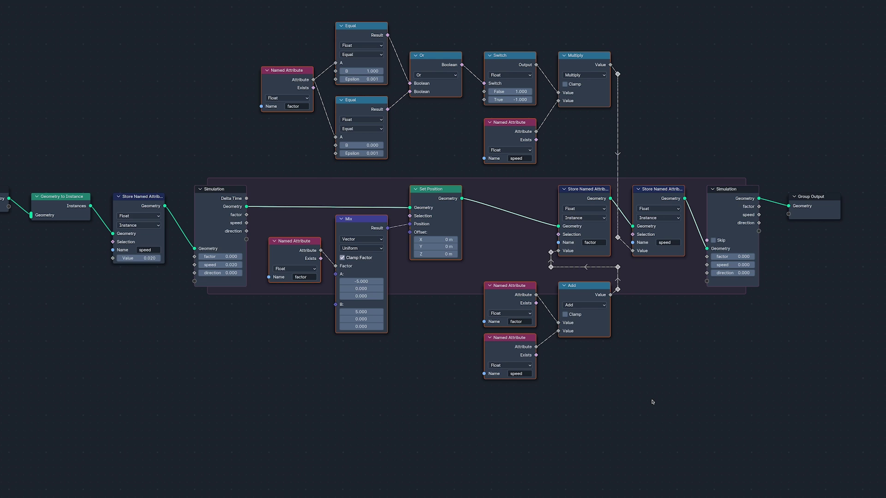
{"action": "key", "text": "ctrl+g"}
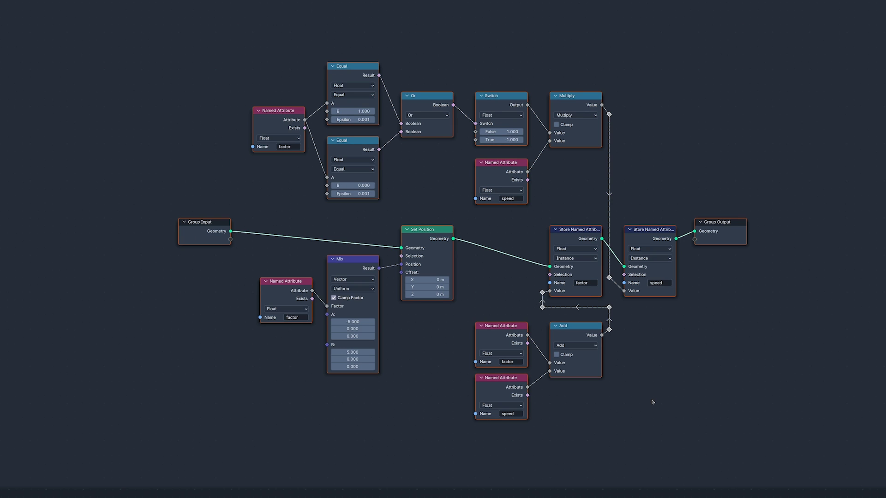
{"action": "key", "text": "Tab"}
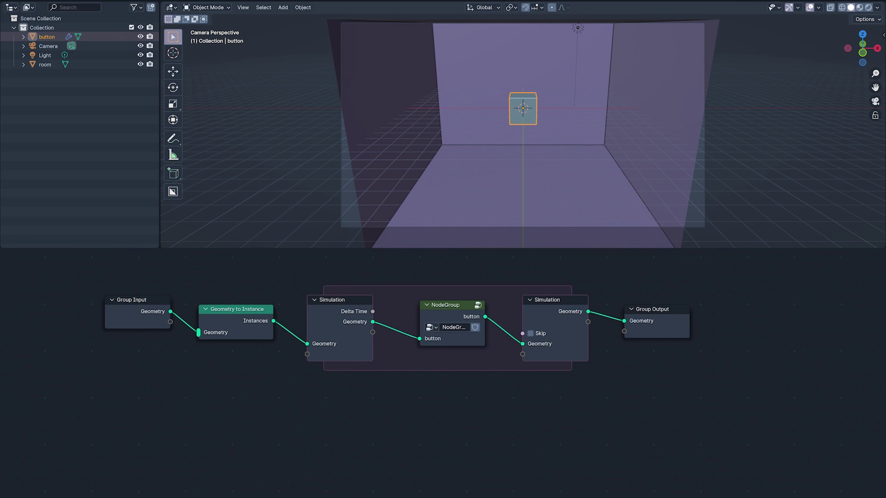
{"action": "key", "text": "alt+a"}
- Set the Curve Circle's radius to 7 m and link its curve to the node group's track curve input
{"action": "left_click", "coordinate": [349, 452]}
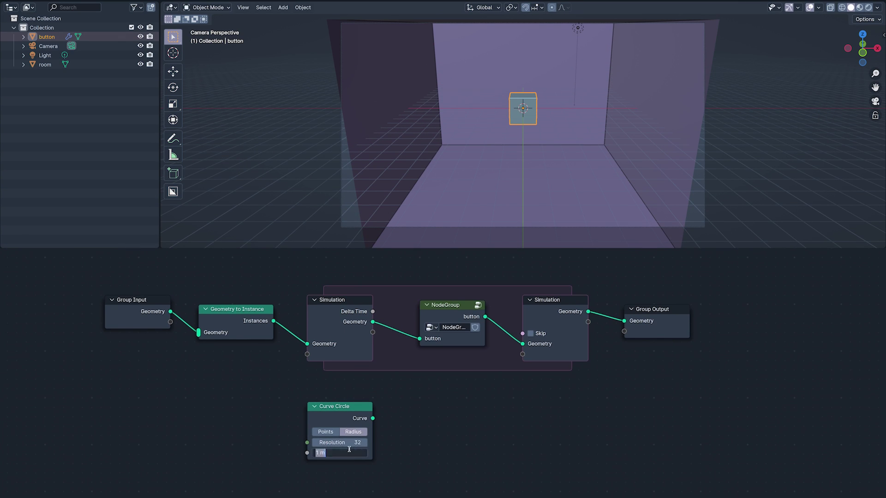
{"action": "type", "text": "7"}
{"action": "key", "text": "Return"}
{"action": "left_click", "coordinate": [454, 304]}
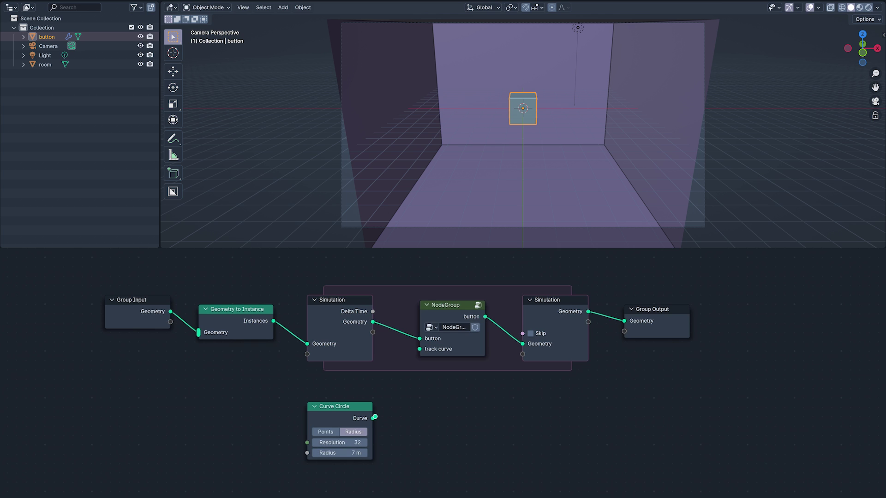
{"action": "left_click_drag", "start_coordinate": [373, 418], "coordinate": [419, 349]}
- Insert a Join Geometry node before Group Output, link the circle curve into it, and connect Delta Time to the group's delta time input
{"action": "left_click_drag", "start_coordinate": [655, 309], "coordinate": [741, 309]}
{"action": "left_click_drag", "start_coordinate": [372, 418], "coordinate": [375, 418]}
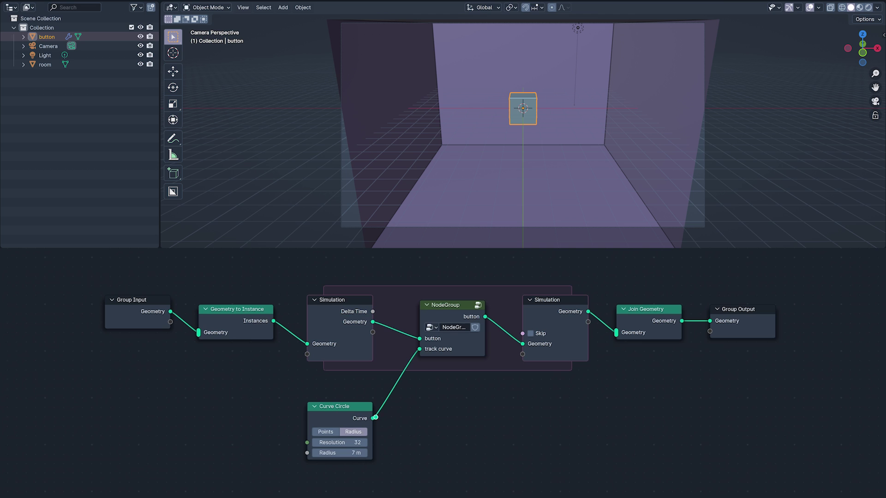
{"action": "left_click_drag", "start_coordinate": [439, 393], "coordinate": [616, 332]}
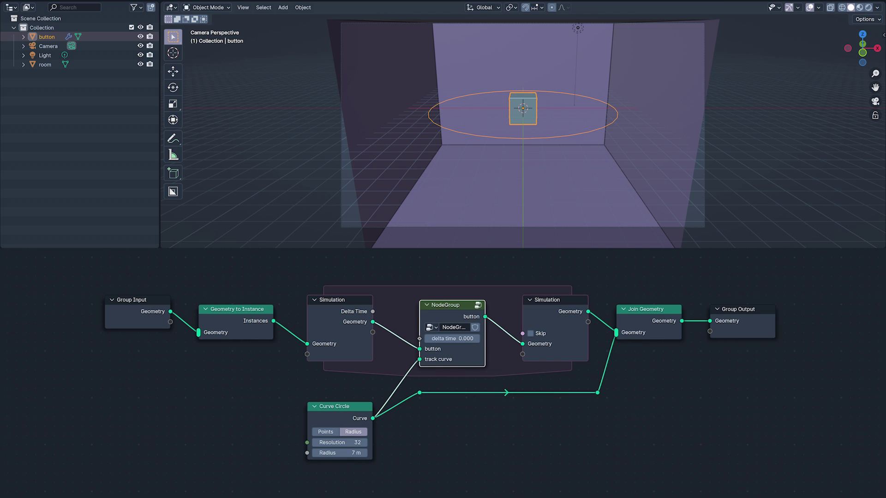
{"action": "left_click_drag", "start_coordinate": [372, 311], "coordinate": [419, 339]}
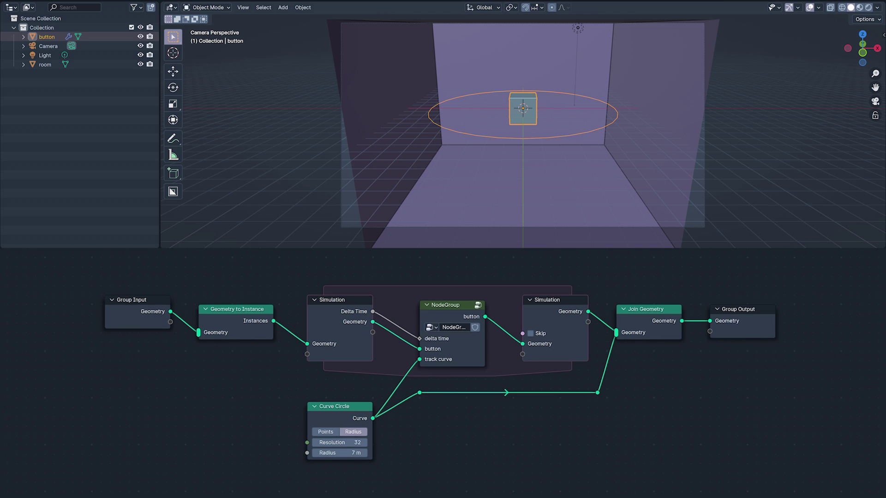
- Inside the node group, feed the track curve's sampled position into Set Position and link a Wrap node to Sample Curve's Factor
{"action": "key", "text": "Tab"}
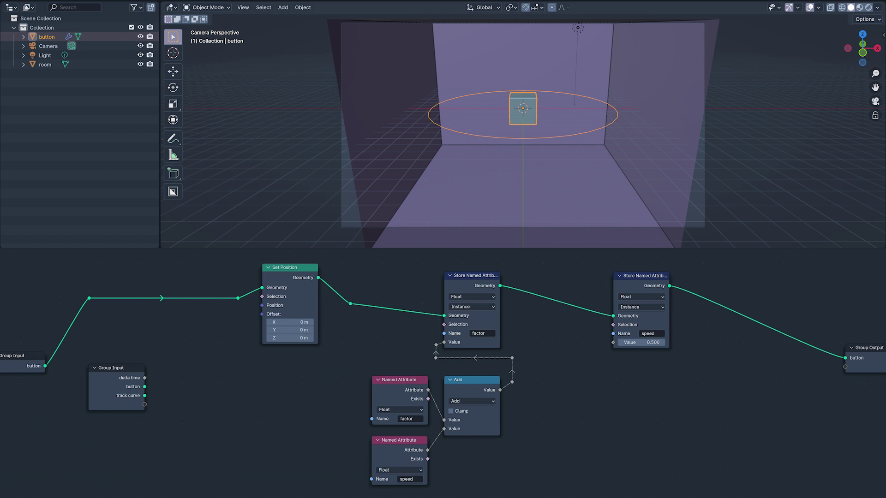
{"action": "key", "text": "g"}
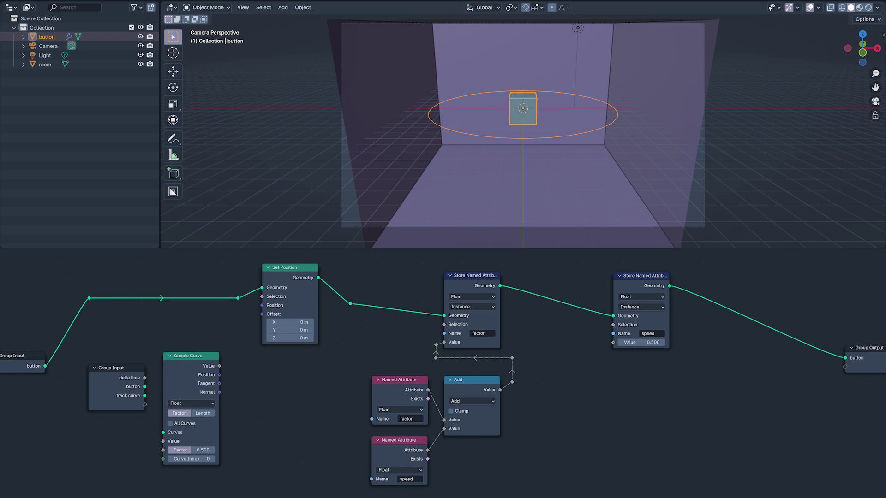
{"action": "key", "text": "ctrl+h"}
{"action": "left_click_drag", "start_coordinate": [219, 374], "coordinate": [262, 305]}
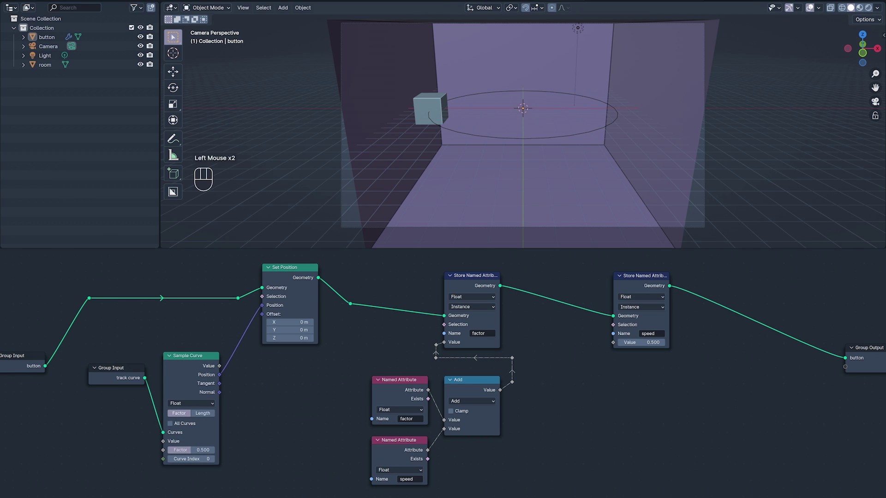
{"action": "left_click_drag", "start_coordinate": [191, 450], "coordinate": [214, 450]}
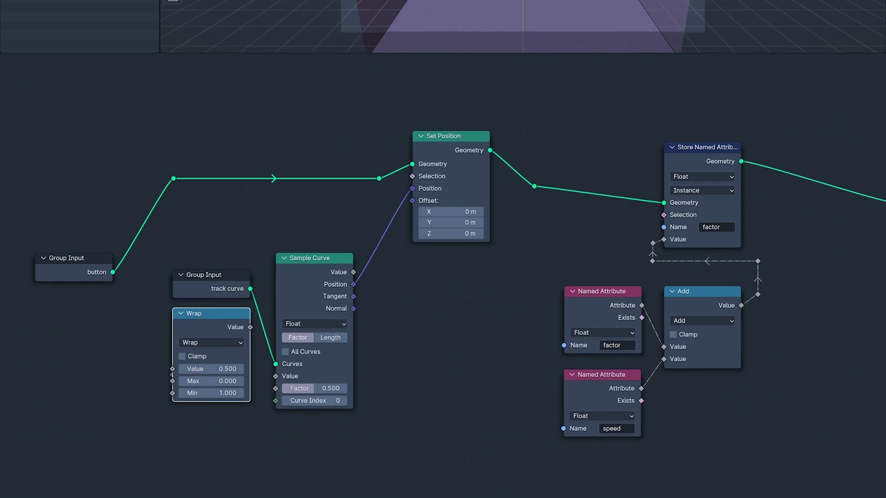
{"action": "left_click_drag", "start_coordinate": [144, 409], "coordinate": [163, 450]}
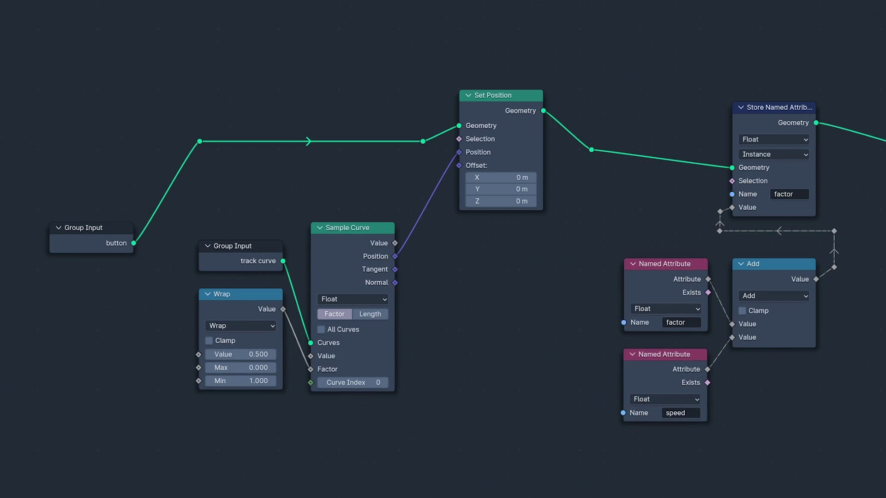
- Insert a vector Add node between Sample Curve's Position and Set Position, and link a Combine XYZ node to its second vector
{"action": "left_click_drag", "start_coordinate": [409, 238], "coordinate": [420, 246]}
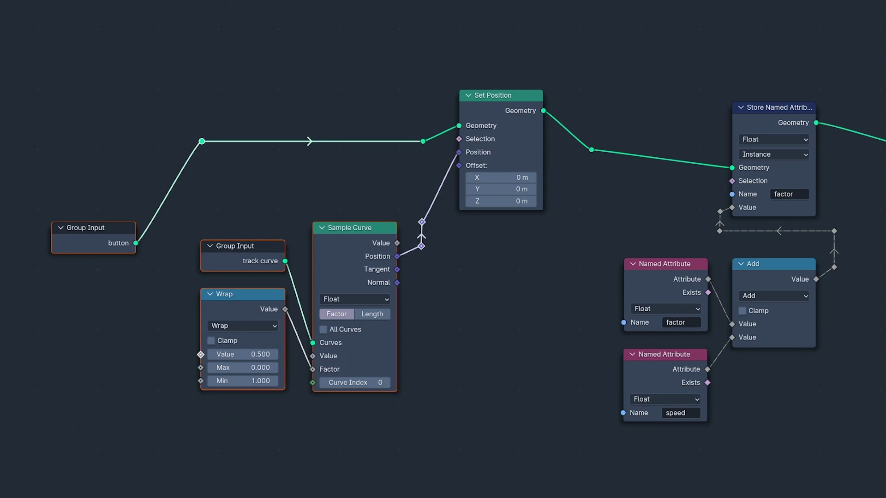
{"action": "key", "text": "g"}
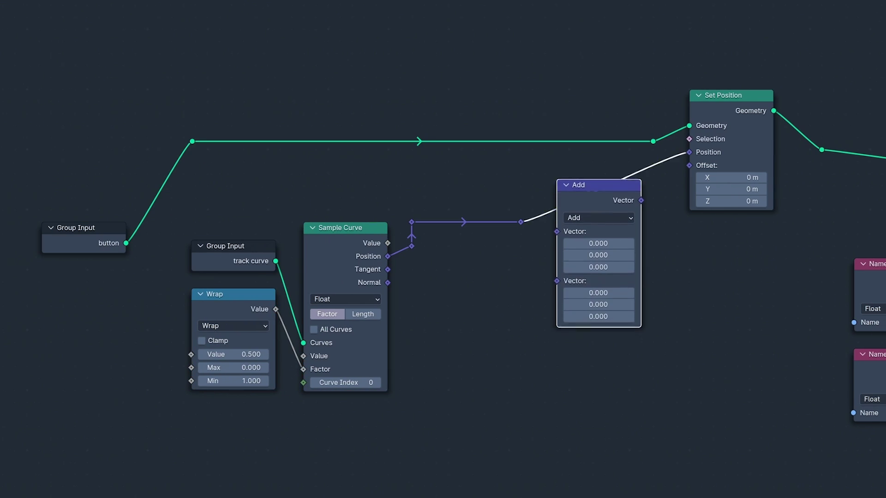
{"action": "left_click", "coordinate": [557, 174]}
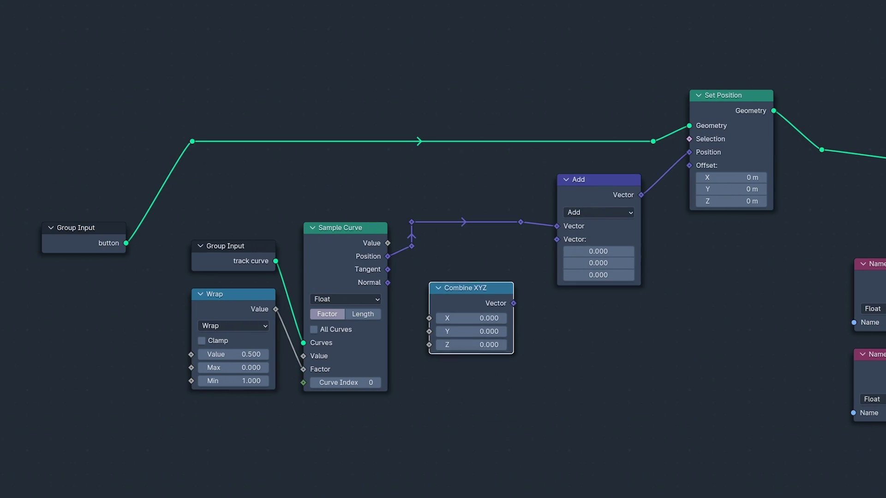
{"action": "left_click_drag", "start_coordinate": [513, 303], "coordinate": [556, 239]}
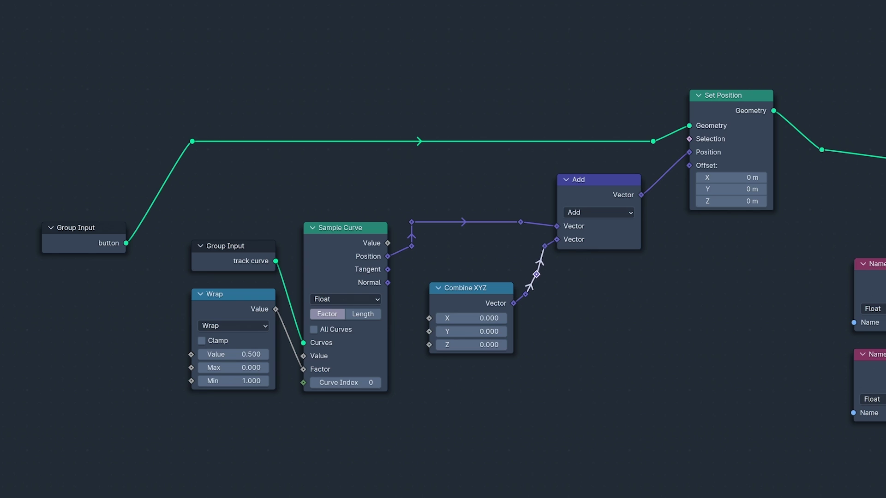
- Link a Map Range node's result to Combine XYZ's Z and set To Min to -5 and To Max to 5
{"action": "left_click_drag", "start_coordinate": [471, 287], "coordinate": [598, 288]}
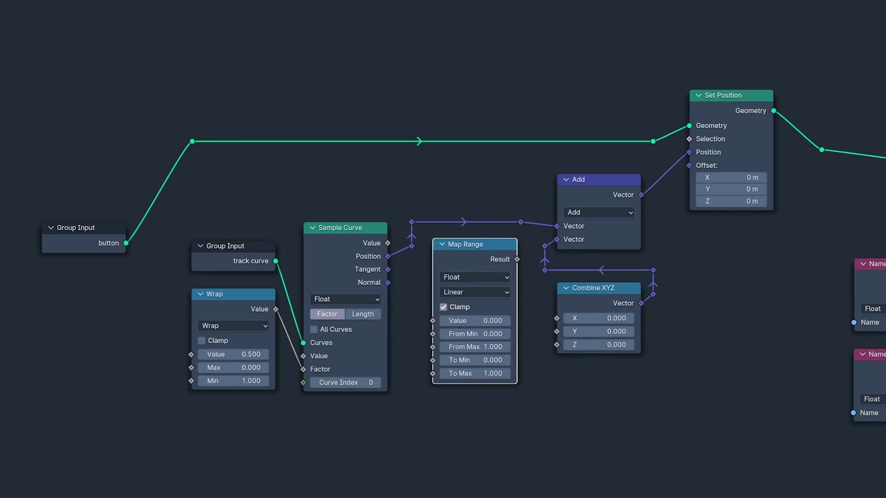
{"action": "left_click_drag", "start_coordinate": [517, 273], "coordinate": [556, 345]}
{"action": "left_click", "coordinate": [493, 374]}
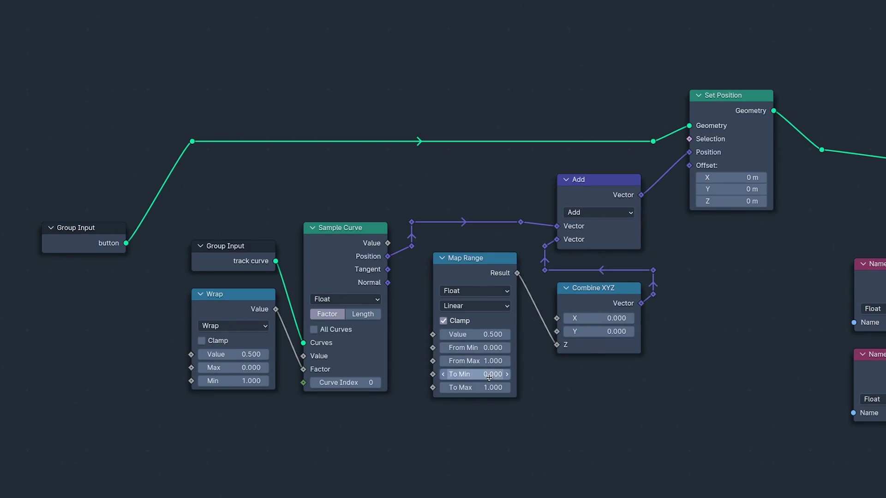
{"action": "type", "text": "-5"}
{"action": "key", "text": "Return"}
{"action": "left_click", "coordinate": [487, 388]}
{"action": "type", "text": "5"}
{"action": "key", "text": "Return"}
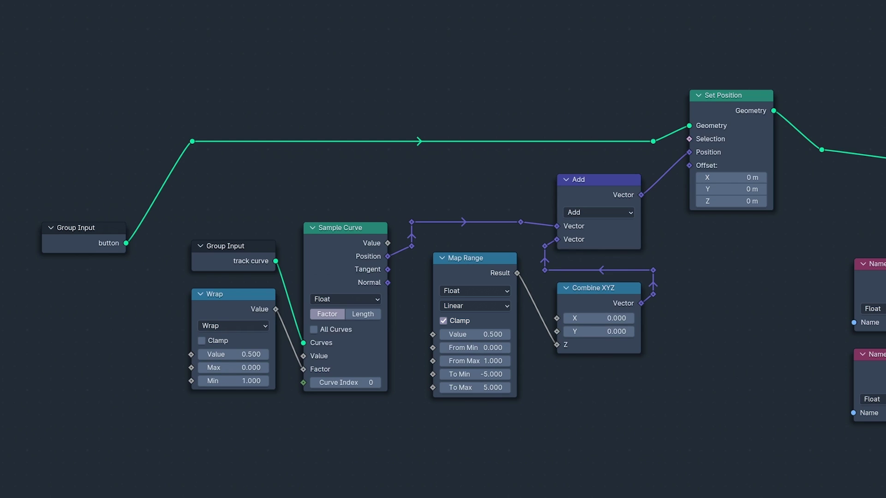
- Place a float Mix node feeding Wrap's Value and a second Mix node feeding Map Range's Value
{"action": "left_click_drag", "start_coordinate": [208, 124], "coordinate": [28, 236]}
{"action": "key", "text": "g"}
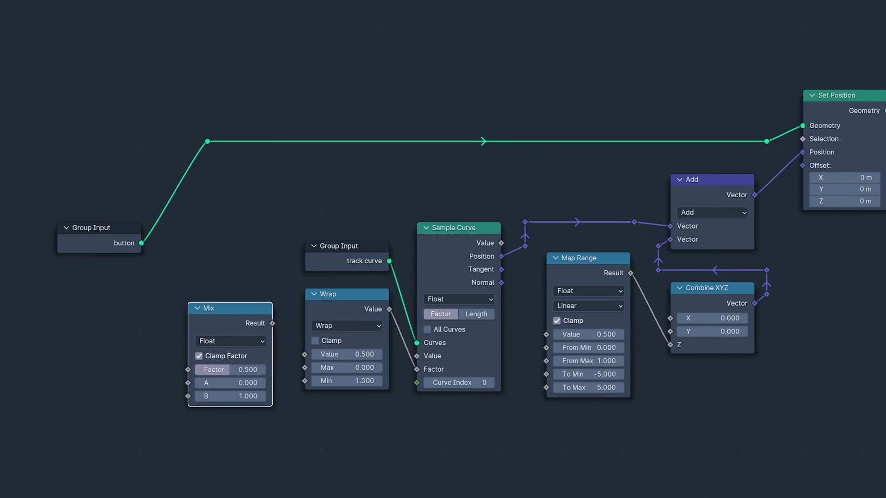
{"action": "left_click_drag", "start_coordinate": [212, 307], "coordinate": [213, 276]}
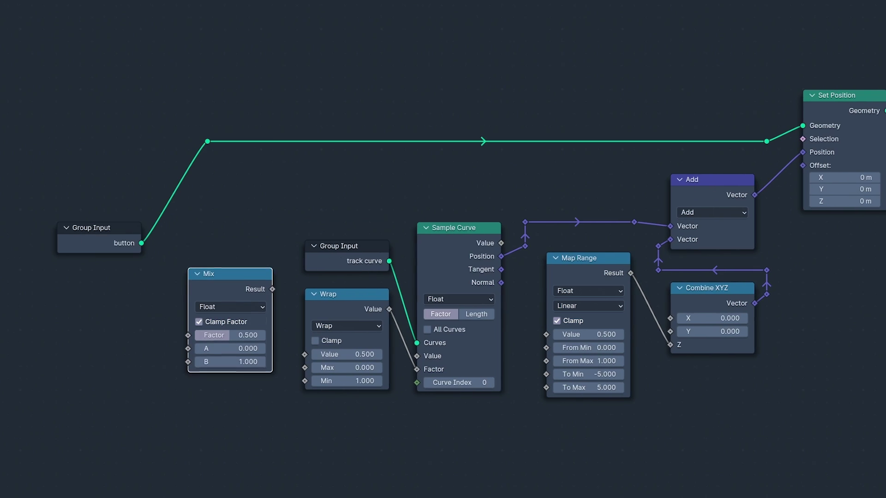
{"action": "left_click_drag", "start_coordinate": [300, 347], "coordinate": [304, 355]}
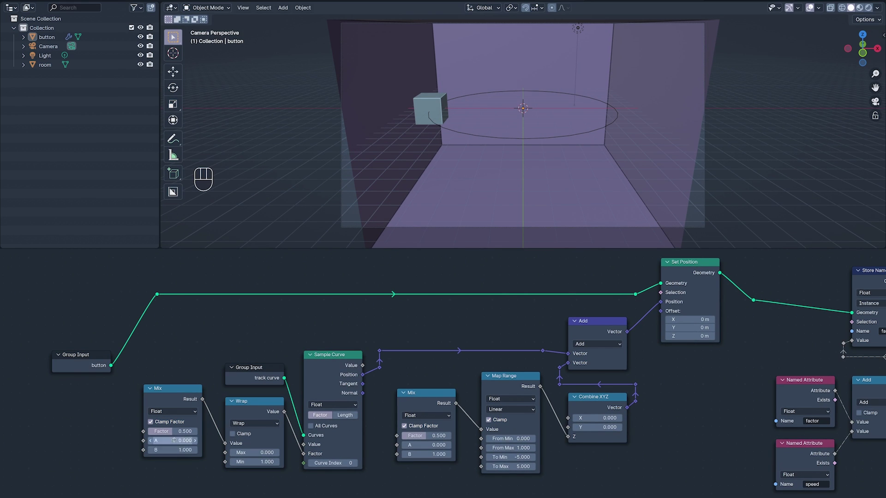
- Try different factors on the two Mix nodes to test the cube's movement around the track and its height
{"action": "mouse_move", "coordinate": [174, 430]}
{"action": "left_mouse_down"}
{"action": "mouse_move", "coordinate": [199, 431]}
{"action": "mouse_move", "coordinate": [149, 431]}
{"action": "mouse_move", "coordinate": [175, 430]}
{"action": "left_mouse_up"}
{"action": "left_click", "coordinate": [175, 431]}
{"action": "type", "text": "."}
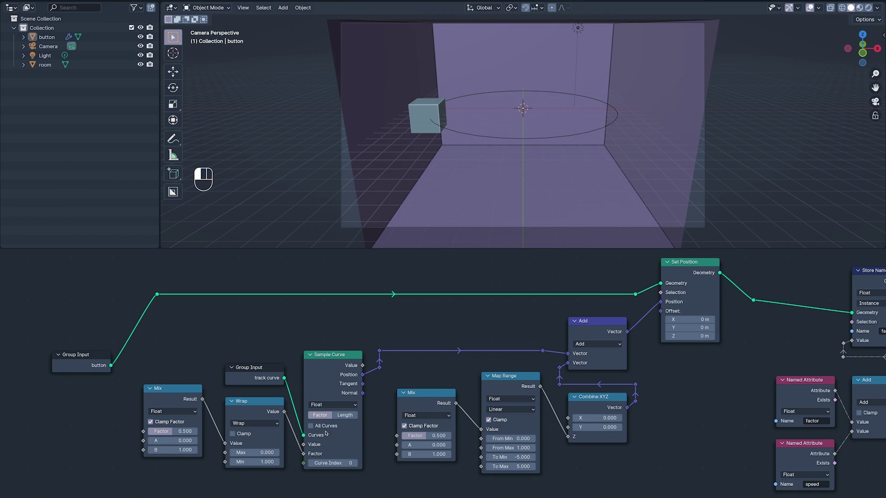
{"action": "mouse_move", "coordinate": [427, 435]}
{"action": "left_mouse_down"}
{"action": "mouse_move", "coordinate": [443, 435]}
{"action": "mouse_move", "coordinate": [415, 436]}
{"action": "left_mouse_up"}
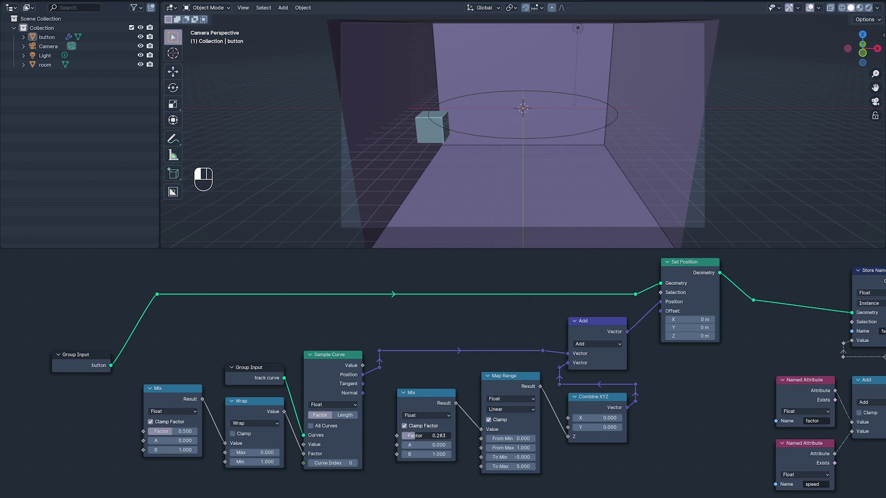
{"action": "type", "text": "0.4"}
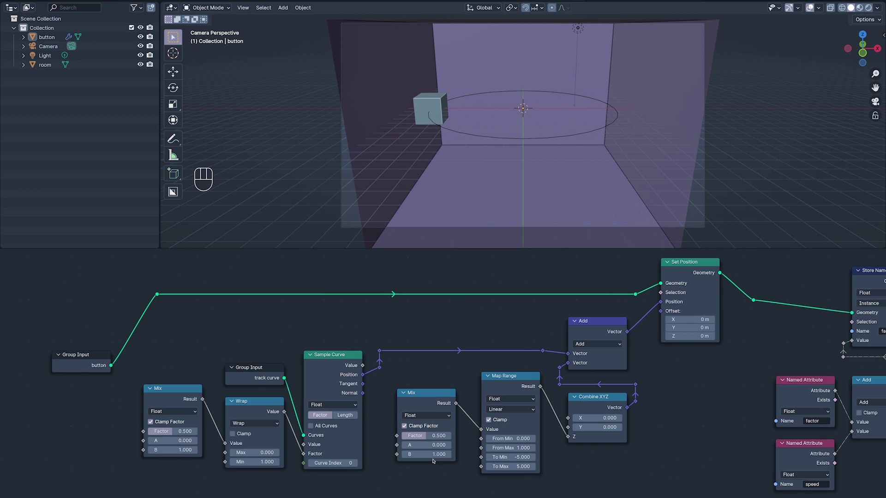
- Turn off Clamp Factor on the Mix node that feeds Wrap
{"action": "left_click", "coordinate": [150, 422]}
{"action": "scroll", "coordinate": [150, 422], "scroll_direction": "up", "scroll_amount": 5}
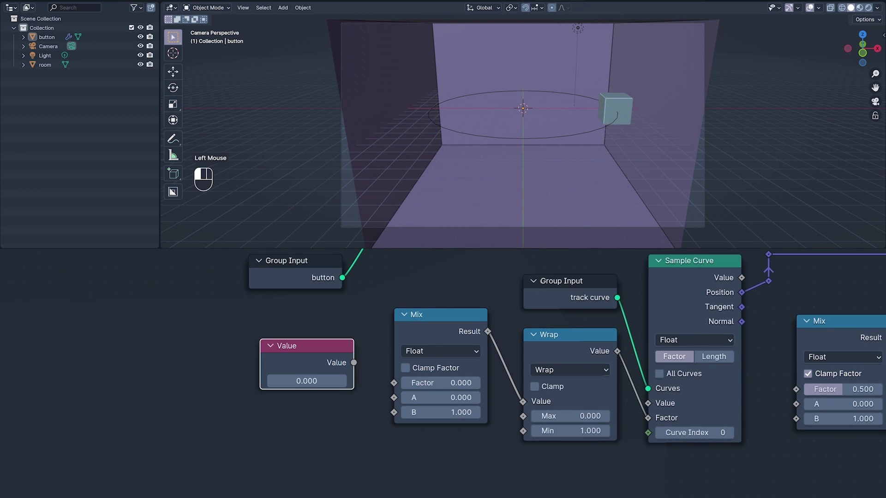
- Link Value nodes of 0 and 1 to the first Mix node's A and B, and raise its Factor to 1
{"action": "left_click_drag", "start_coordinate": [354, 371], "coordinate": [393, 398]}
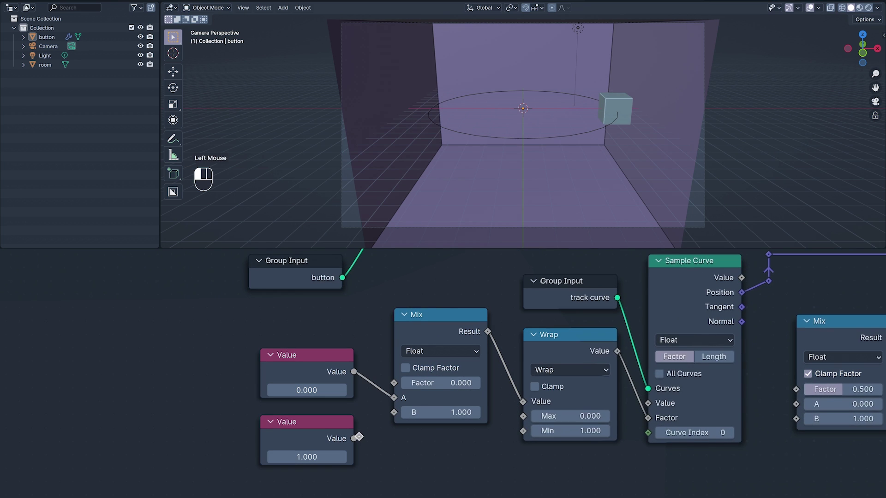
{"action": "left_click_drag", "start_coordinate": [354, 438], "coordinate": [393, 411]}
{"action": "left_click_drag", "start_coordinate": [441, 383], "coordinate": [479, 383]}
- Delete the 0 Value node, move the 1 Value node into its place on input A, and reset the Factor to 0
{"action": "left_click_drag", "start_coordinate": [394, 397], "coordinate": [378, 402]}
{"action": "left_click_drag", "start_coordinate": [314, 355], "coordinate": [260, 355]}
{"action": "key", "text": "x"}
{"action": "left_click_drag", "start_coordinate": [314, 422], "coordinate": [314, 355]}
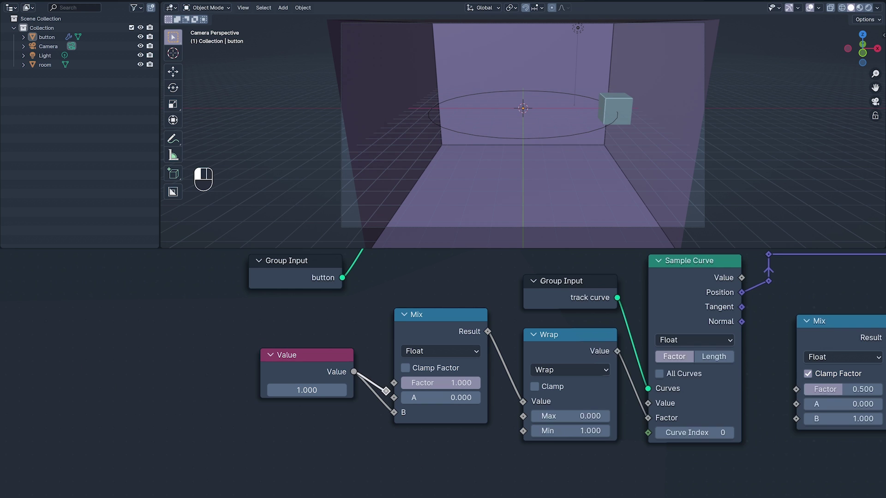
{"action": "left_click_drag", "start_coordinate": [385, 391], "coordinate": [393, 397]}
{"action": "left_click_drag", "start_coordinate": [475, 383], "coordinate": [384, 407]}
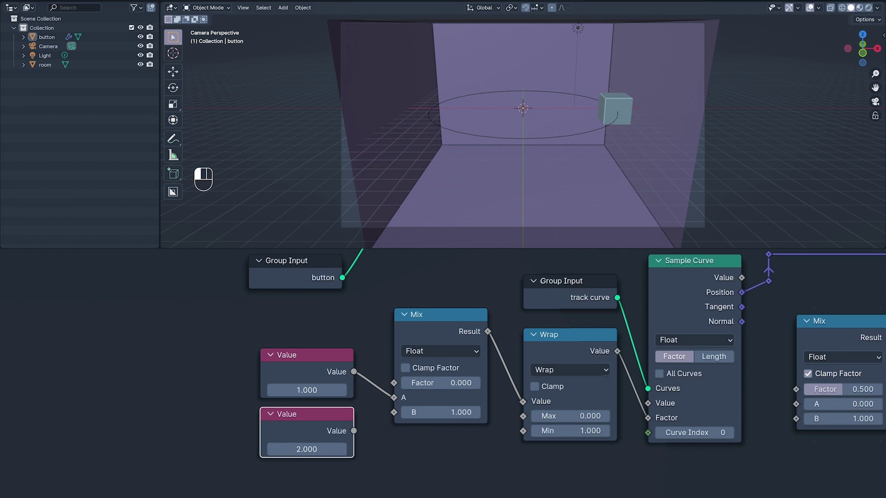
- Link a Value node of 2 to the first Mix node's B and raise the Factor towards 1
{"action": "left_click_drag", "start_coordinate": [314, 414], "coordinate": [314, 422]}
{"action": "left_click_drag", "start_coordinate": [353, 438], "coordinate": [363, 434]}
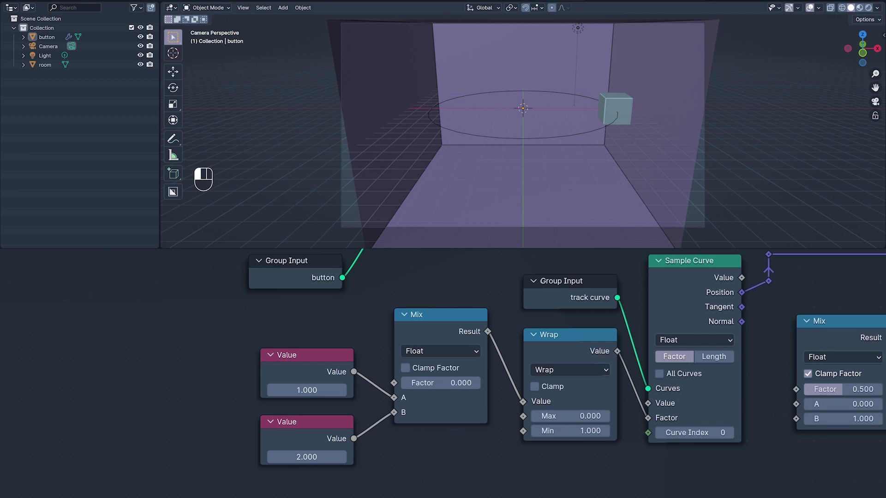
{"action": "left_click_drag", "start_coordinate": [419, 383], "coordinate": [460, 382]}
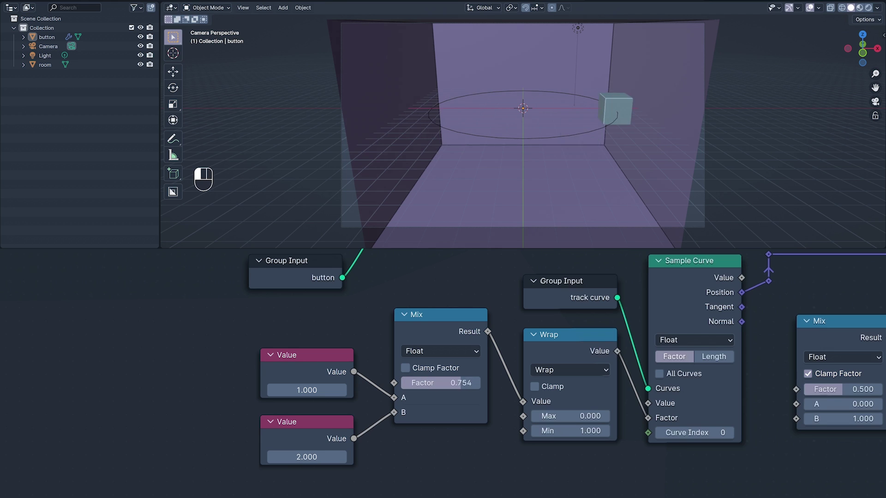
- Delete the 1 Value node, link the 2 Value node to input A in its place, and reset the Factor to 0
{"action": "left_click_drag", "start_coordinate": [393, 397], "coordinate": [376, 387]}
{"action": "left_click_drag", "start_coordinate": [312, 355], "coordinate": [259, 355]}
{"action": "key", "text": "x"}
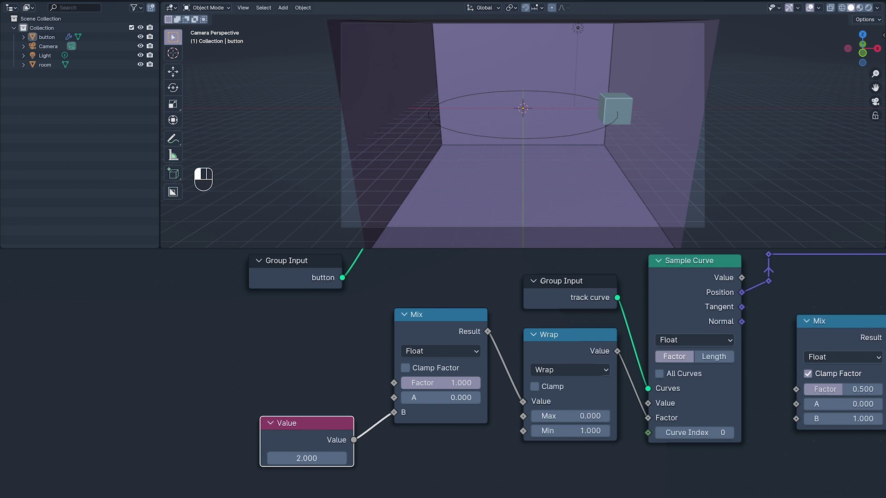
{"action": "left_click_drag", "start_coordinate": [306, 422], "coordinate": [306, 355]}
{"action": "left_click_drag", "start_coordinate": [354, 372], "coordinate": [393, 398]}
{"action": "left_click_drag", "start_coordinate": [460, 382], "coordinate": [424, 382]}
- Repeat the value shift on the first Mix node, adding 3 on input B and moving it up to input A
{"action": "key", "text": "ctrl+shift+z"}
{"action": "key", "text": "ctrl+shift+z"}
{"action": "key", "text": "ctrl+shift+z"}
{"action": "key", "text": "ctrl+shift+z"}
{"action": "key", "text": "ctrl+shift+z"}
{"action": "key", "text": "ctrl+shift+z"}
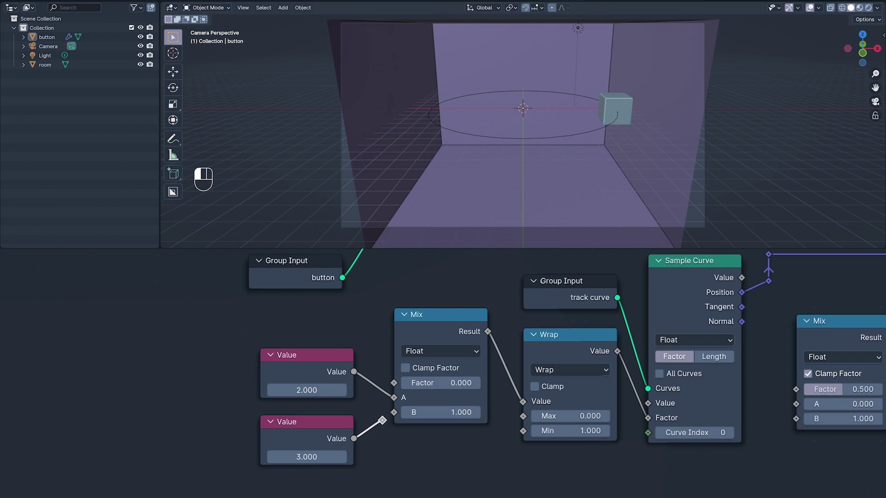
{"action": "key", "text": "ctrl+z"}
{"action": "key", "text": "ctrl+z"}
{"action": "key", "text": "ctrl+z"}
{"action": "key", "text": "ctrl+z"}
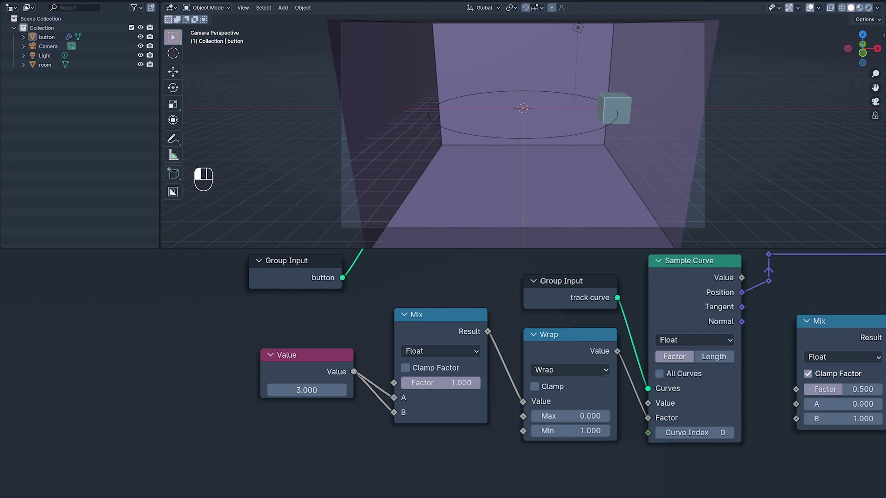
- Link a Value node of 4 to input B, raise the Factor to 1, and replace the 3 Value node with it
{"action": "left_click_drag", "start_coordinate": [353, 438], "coordinate": [393, 412]}
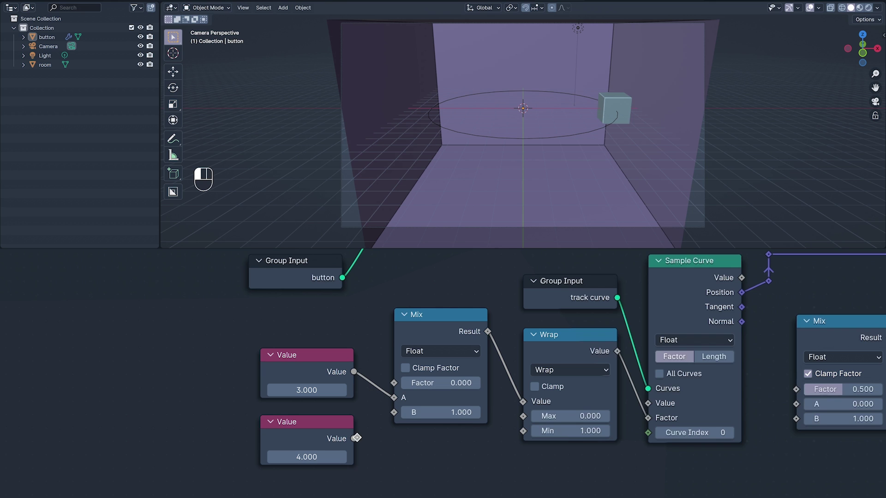
{"action": "left_click_drag", "start_coordinate": [423, 383], "coordinate": [503, 383]}
{"action": "left_click_drag", "start_coordinate": [394, 398], "coordinate": [368, 384]}
{"action": "left_click_drag", "start_coordinate": [312, 355], "coordinate": [320, 355]}
{"action": "key", "text": "x"}
{"action": "left_click_drag", "start_coordinate": [306, 421], "coordinate": [394, 412]}
- Pair the 4 Value node with a 5 on input B, raise the Factor to 1, and detach the 4 from input A
{"action": "key", "text": "ctrl+shift+z"}
{"action": "key", "text": "ctrl+shift+z"}
{"action": "key", "text": "ctrl+shift+z"}
{"action": "key", "text": "ctrl+shift+z"}
{"action": "left_click_drag", "start_coordinate": [423, 382], "coordinate": [502, 383]}
{"action": "left_click_drag", "start_coordinate": [394, 398], "coordinate": [367, 383]}
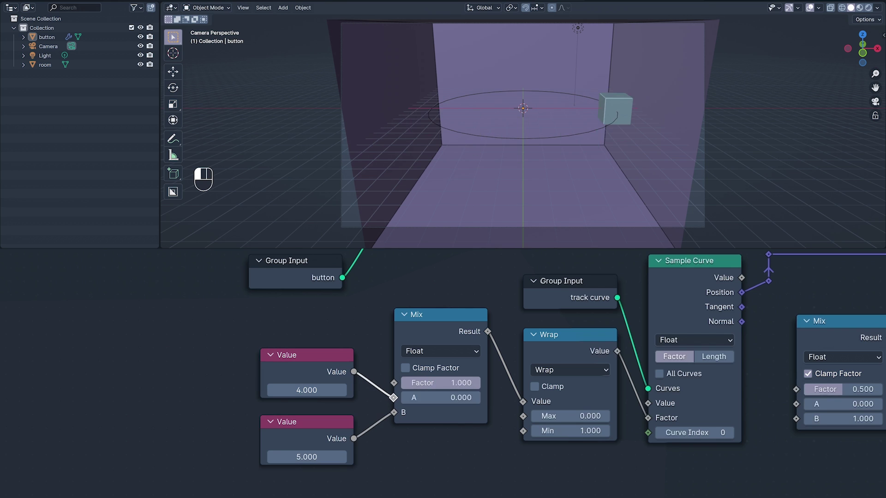
- Remove the remaining Value nodes from the first Mix node's A and B inputs
{"action": "left_click_drag", "start_coordinate": [306, 354], "coordinate": [0, 354]}
{"action": "left_click_drag", "start_coordinate": [306, 421], "coordinate": [306, 354]}
{"action": "left_click_drag", "start_coordinate": [394, 412], "coordinate": [369, 397]}
{"action": "key", "text": "ctrl+shift+z"}
{"action": "key", "text": "ctrl+shift+z"}
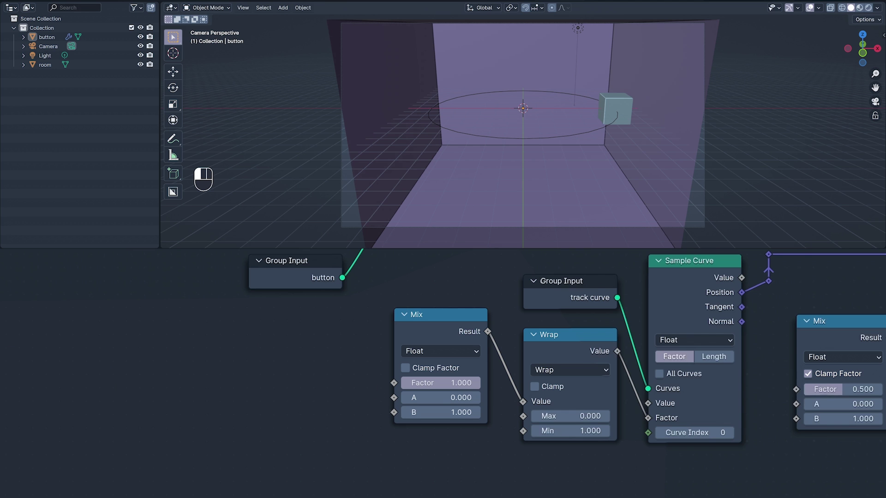
- Restore the first Mix node's clamped 0.5 Factor, maximize the node editor, and link two Named Attribute nodes to inputs A and B
{"action": "key", "text": "ctrl+shift+z"}
{"action": "key", "text": "ctrl+shift+z"}
{"action": "key", "text": "ctrl+shift+z"}
{"action": "key", "text": "ctrl+shift+z"}
{"action": "key", "text": "ctrl+space"}
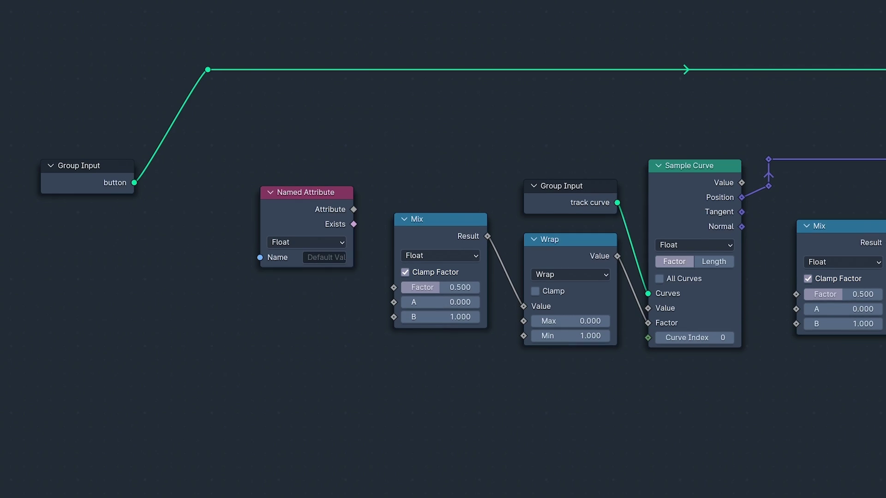
{"action": "key", "text": "ctrl+shift+z"}
{"action": "key", "text": "ctrl+shift+z"}
{"action": "key", "text": "ctrl+shift+z"}
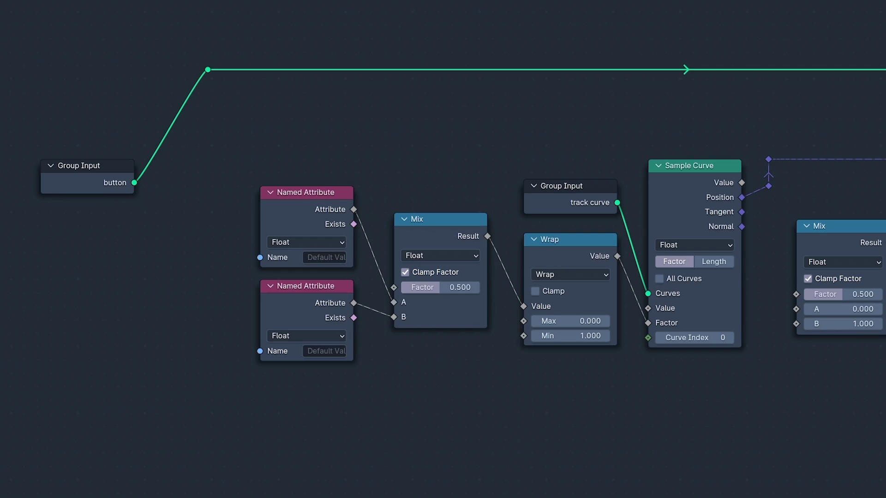
- Name the two Named Attribute nodes feeding the first Mix node spin A and spin B
{"action": "left_click", "coordinate": [324, 257]}
{"action": "type", "text": "spin A"}
{"action": "key", "text": "Return"}
{"action": "left_click", "coordinate": [323, 350]}
{"action": "type", "text": "spin"}
{"action": "key", "text": "Return"}
- Link two Named Attribute nodes named height A and height B to inputs A and B of the second Mix node
{"action": "key", "text": "g"}
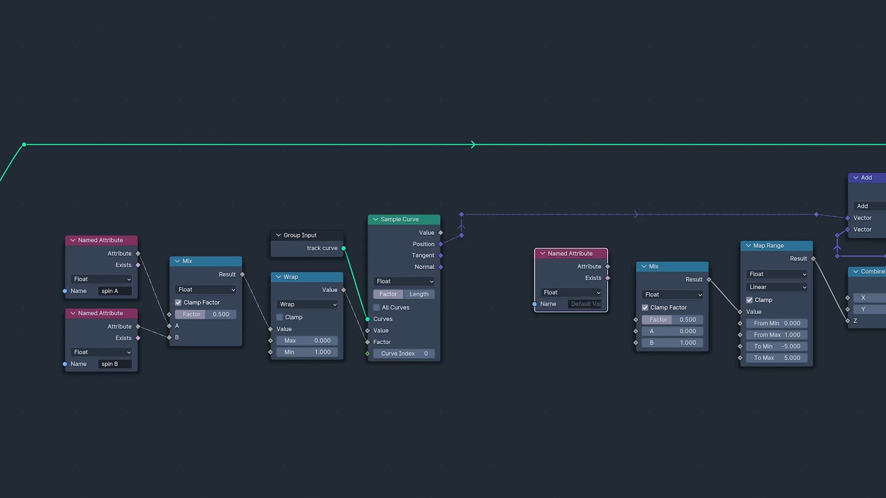
{"action": "left_click", "coordinate": [582, 291]}
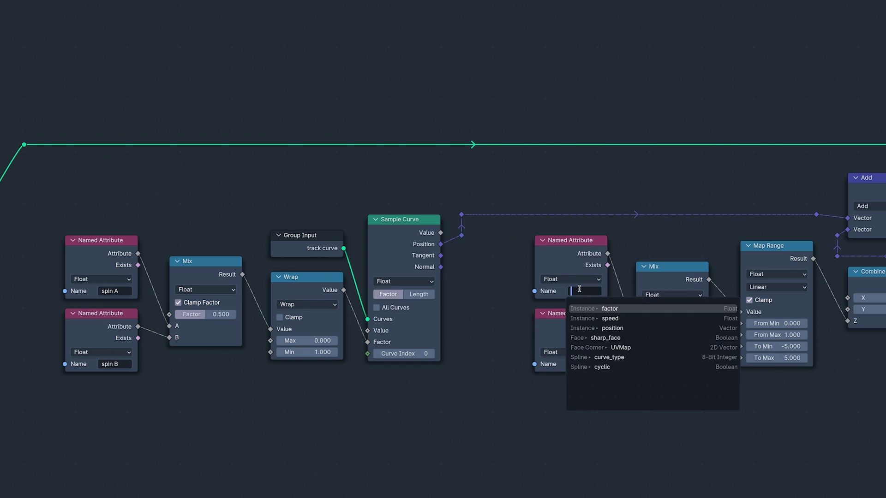
{"action": "type", "text": "height A"}
{"action": "key", "text": "Return"}
{"action": "left_click", "coordinate": [582, 365]}
{"action": "type", "text": "height B"}
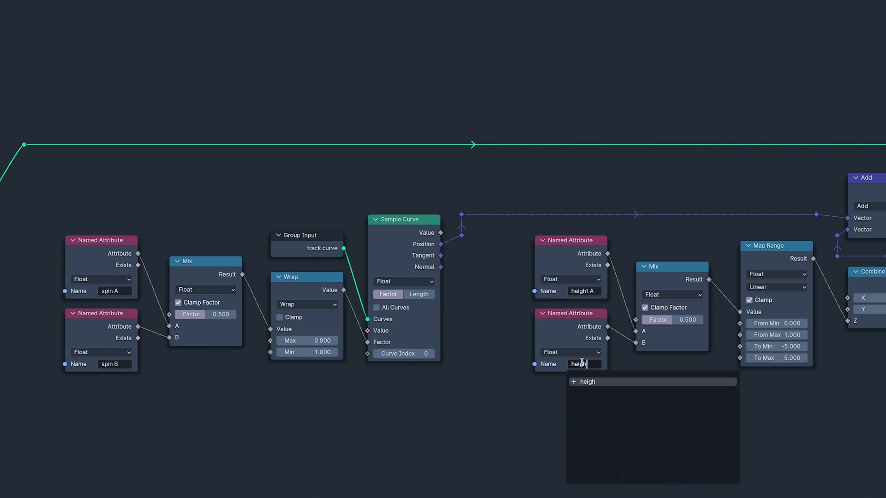
{"action": "key", "text": "Return"}
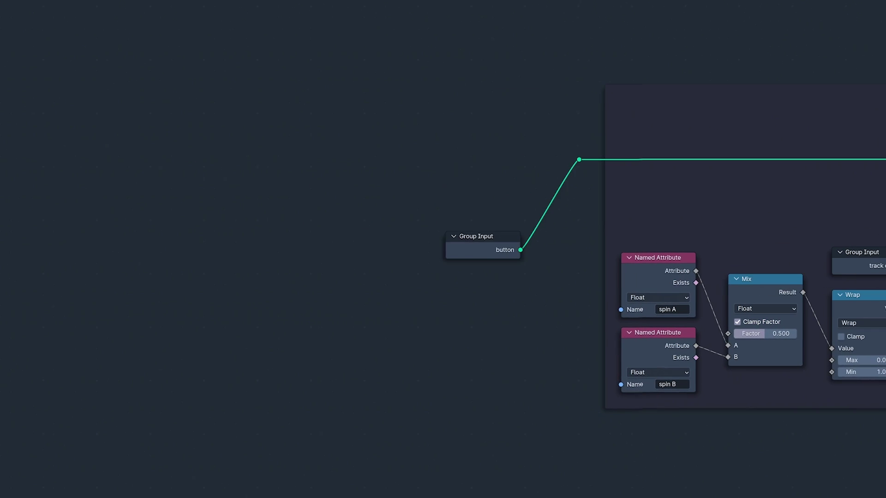
- Insert a Float, Instance-domain Store Named Attribute node named spin B on the button geometry link after Group Input
{"action": "left_click_drag", "start_coordinate": [482, 236], "coordinate": [390, 237]}
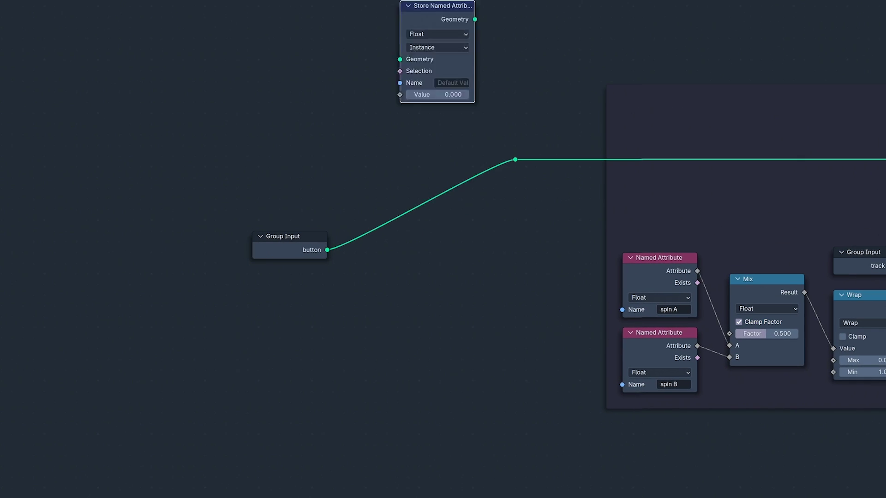
{"action": "left_click_drag", "start_coordinate": [435, 51], "coordinate": [435, 198]}
{"action": "left_click", "coordinate": [442, 228]}
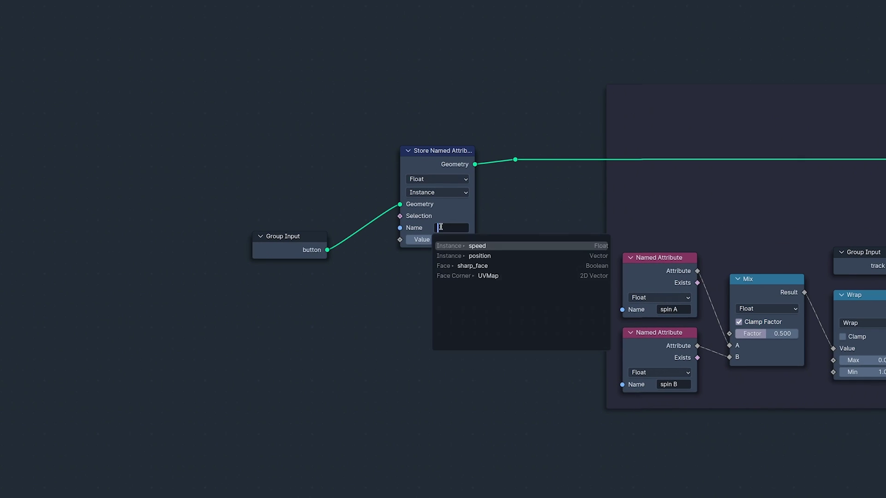
{"action": "type", "text": "spin B"}
{"action": "key", "text": "Return"}
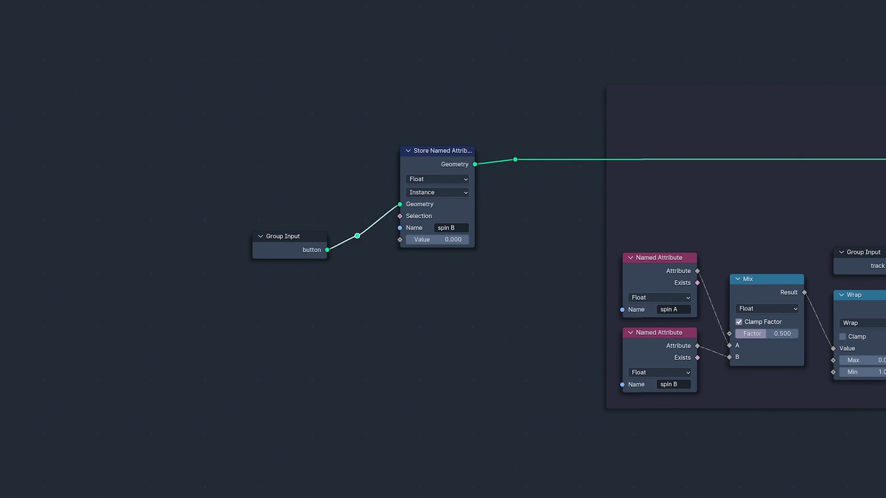
- Position a reroute on the link into the spin B store node and move the button Group Input farther away
{"action": "left_click_drag", "start_coordinate": [357, 235], "coordinate": [357, 252]}
{"action": "left_click_drag", "start_coordinate": [290, 236], "coordinate": [120, 236]}
{"action": "left_click_drag", "start_coordinate": [120, 236], "coordinate": [67, 236]}
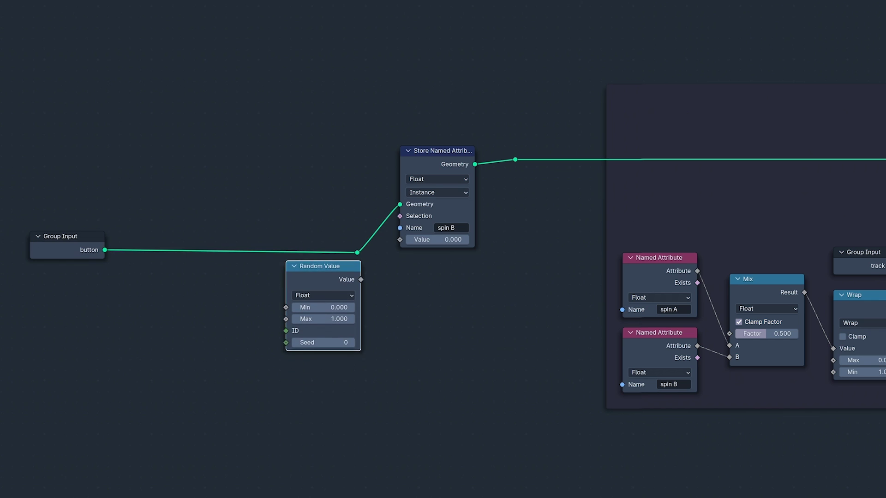
- Set up a Float Random Value node from 0.5 to 1.5 with Seed 108 and Scene Time's Frame as its ID
{"action": "left_click", "coordinate": [323, 277]}
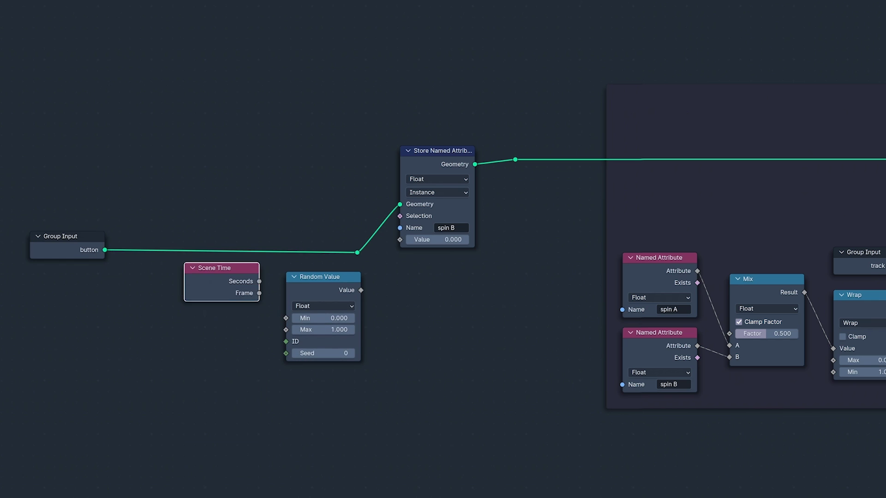
{"action": "left_click", "coordinate": [222, 281]}
{"action": "left_click_drag", "start_coordinate": [259, 302], "coordinate": [286, 341]}
{"action": "left_click", "coordinate": [325, 319]}
{"action": "type", "text": ".5"}
{"action": "left_click", "coordinate": [326, 329]}
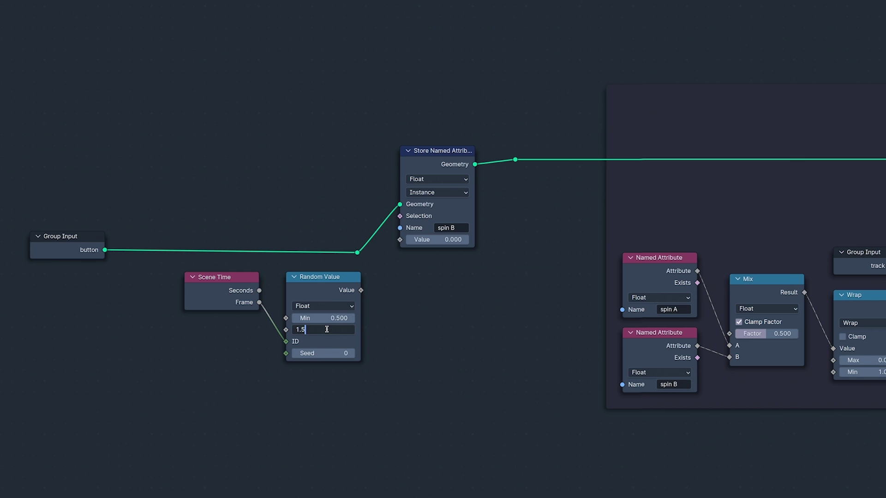
{"action": "type", "text": "1.5"}
{"action": "key", "text": "Return"}
{"action": "key", "text": "Return"}
- Link the Random Value output to a Math node's second input and set the operation to Multiply
{"action": "key", "text": "g"}
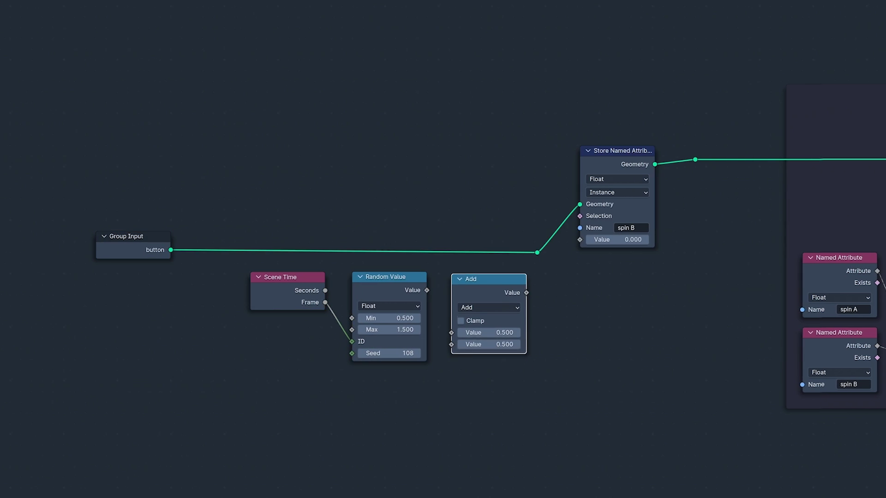
{"action": "left_click_drag", "start_coordinate": [426, 290], "coordinate": [451, 344]}
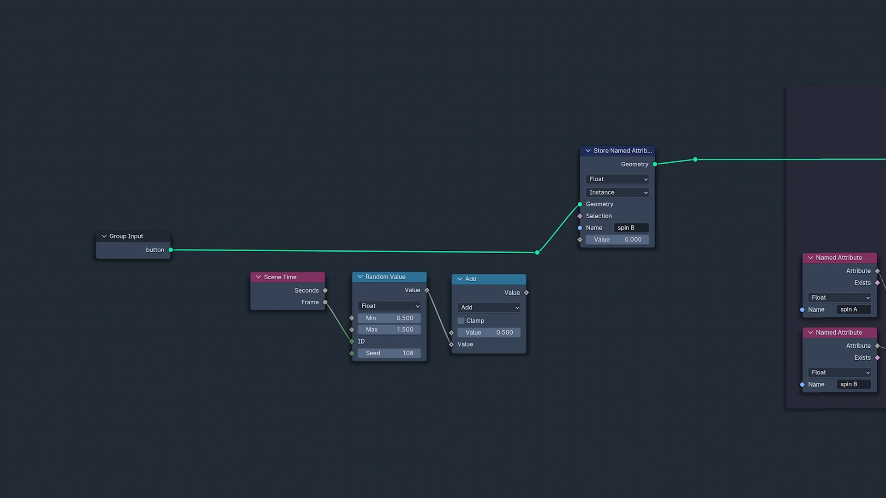
{"action": "left_click", "coordinate": [475, 308]}
{"action": "left_click", "coordinate": [473, 359]}
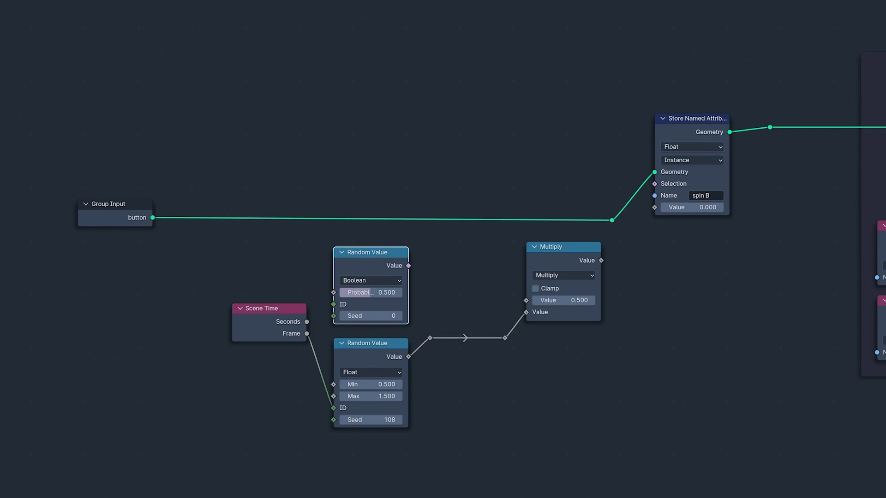
- Place a Boolean Random Value node, link Scene Time's Frame to its ID, and set its Seed to 108
{"action": "left_click_drag", "start_coordinate": [371, 253], "coordinate": [371, 247]}
{"action": "left_click_drag", "start_coordinate": [307, 334], "coordinate": [312, 329]}
{"action": "left_click", "coordinate": [361, 311]}
{"action": "type", "text": "108"}
{"action": "key", "text": "Return"}
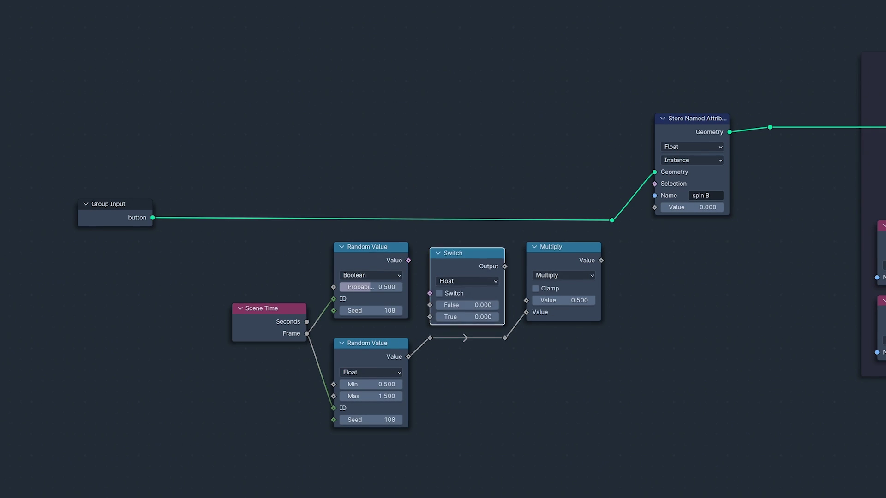
- Drive a Float Switch with the Boolean random value, using False -1 and True 1, and link its output to Multiply
{"action": "left_click", "coordinate": [467, 246]}
{"action": "left_click_drag", "start_coordinate": [408, 260], "coordinate": [429, 286]}
{"action": "left_click", "coordinate": [487, 299]}
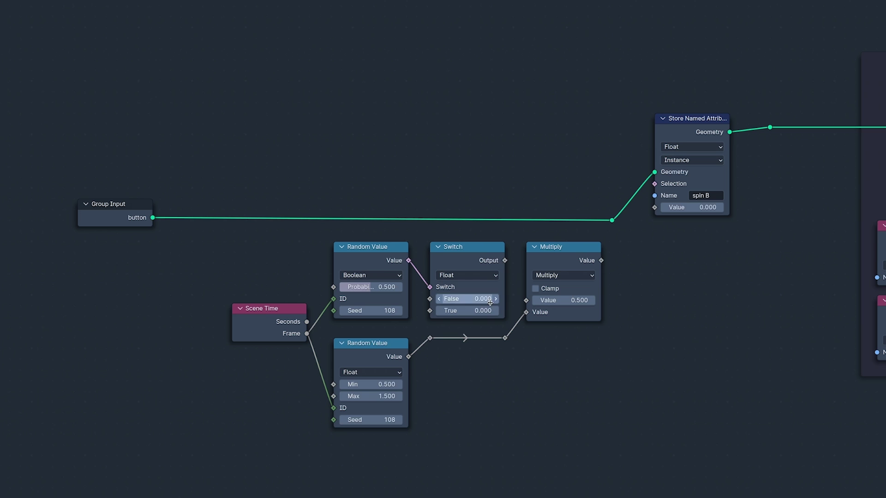
{"action": "type", "text": "-1"}
{"action": "key", "text": "Return"}
{"action": "left_click", "coordinate": [488, 307]}
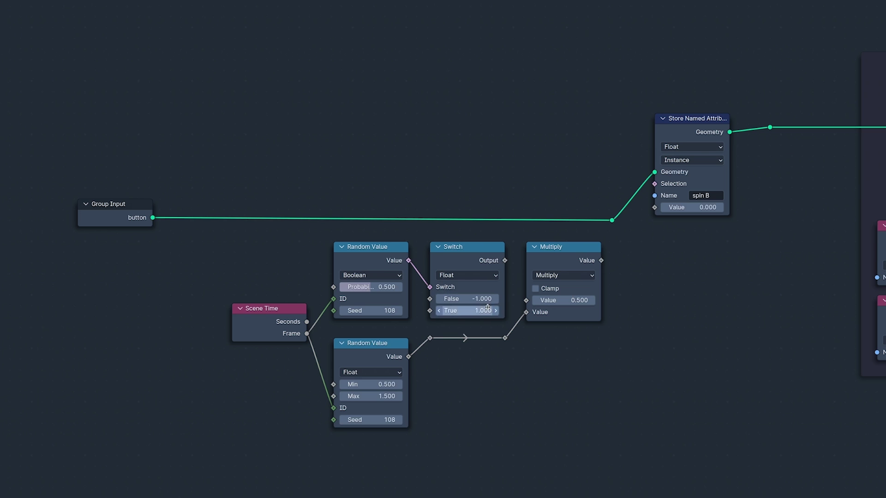
{"action": "left_click_drag", "start_coordinate": [505, 260], "coordinate": [518, 280]}
{"action": "left_click_drag", "start_coordinate": [517, 279], "coordinate": [526, 300]}
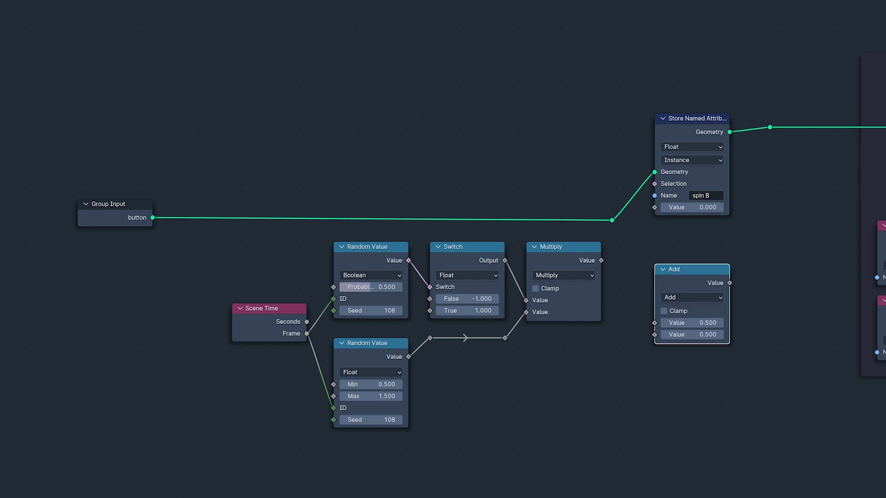
- Add the Multiply result to a spin A Named Attribute and link the sum to the spin B store node's Value
{"action": "left_click", "coordinate": [655, 252]}
{"action": "left_click_drag", "start_coordinate": [601, 260], "coordinate": [654, 300]}
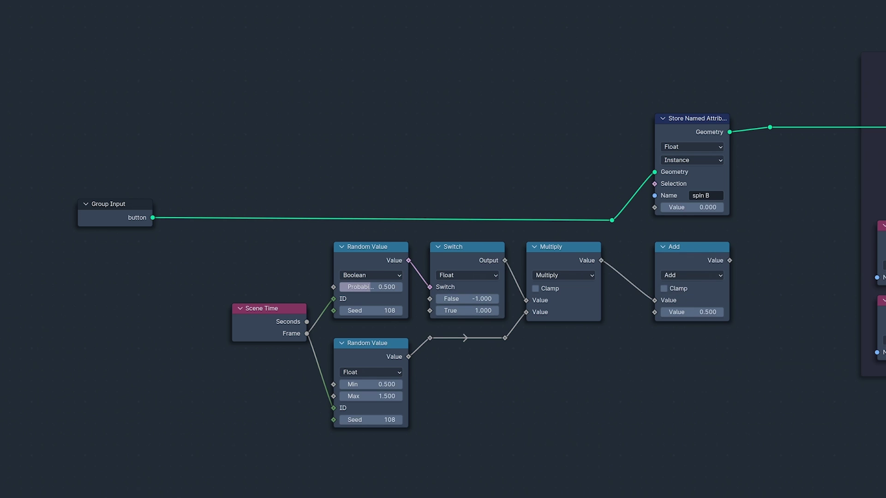
{"action": "left_click", "coordinate": [563, 344]}
{"action": "left_click_drag", "start_coordinate": [601, 357], "coordinate": [633, 355]}
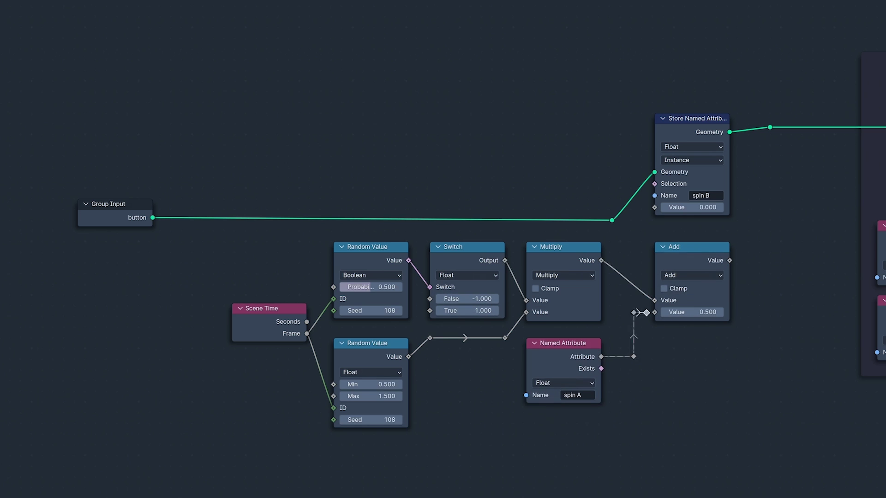
{"action": "left_click_drag", "start_coordinate": [646, 312], "coordinate": [654, 312]}
{"action": "left_click_drag", "start_coordinate": [729, 260], "coordinate": [739, 250]}
{"action": "left_click_drag", "start_coordinate": [644, 228], "coordinate": [654, 207]}
- Compare a factor Named Attribute with 0 in an Equal node and link the result to the spin B store node's Selection
{"action": "left_click", "coordinate": [467, 118]}
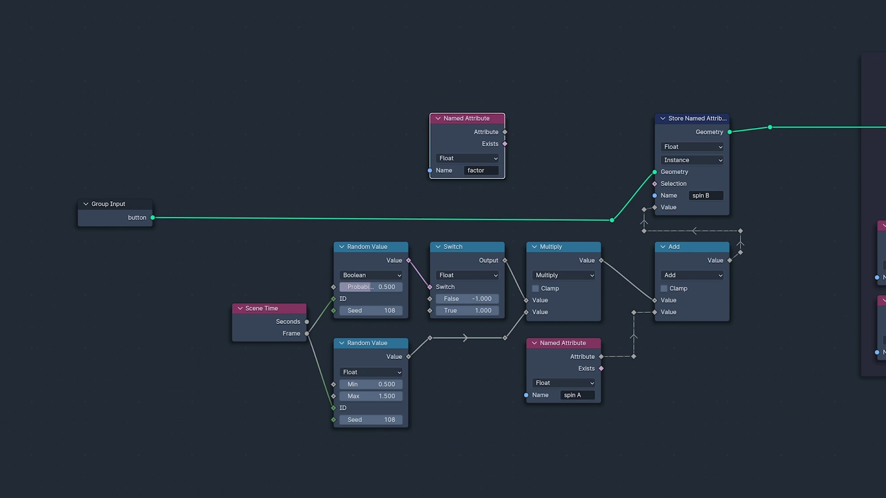
{"action": "left_click", "coordinate": [563, 119]}
{"action": "left_click_drag", "start_coordinate": [504, 132], "coordinate": [526, 172]}
{"action": "left_click_drag", "start_coordinate": [600, 132], "coordinate": [640, 172]}
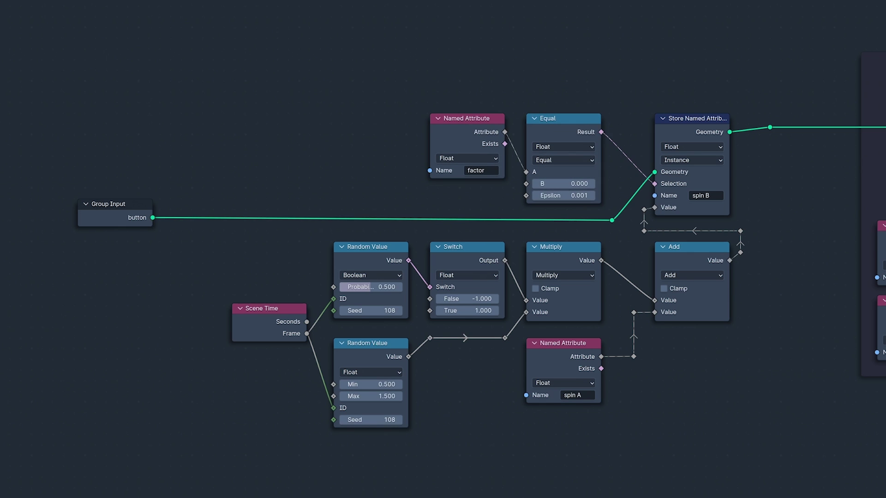
- Insert a second Store Named Attribute node named height B after spin B, sharing the Equal result as its Selection
{"action": "key", "text": "g"}
{"action": "key", "text": "g"}
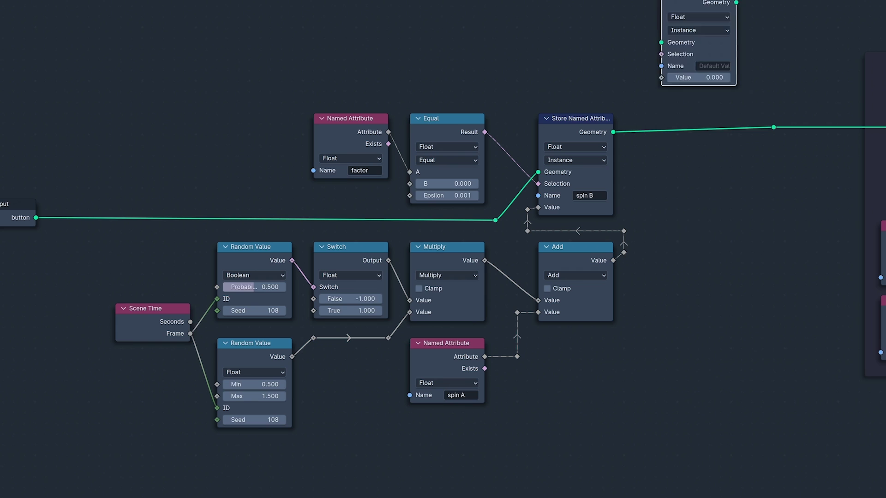
{"action": "left_click", "coordinate": [698, 138]}
{"action": "right_click_drag", "start_coordinate": [516, 146], "coordinate": [517, 171], "text": "shift"}
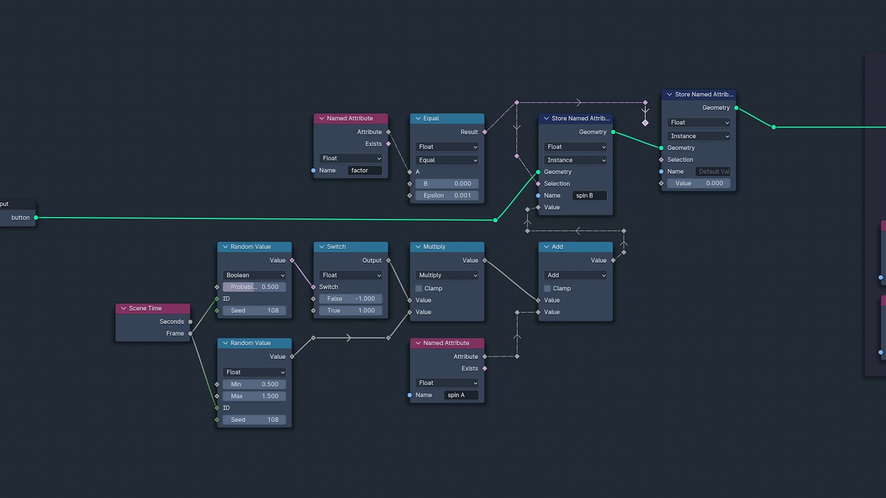
{"action": "left_click", "coordinate": [713, 171]}
{"action": "type", "text": "heigh"}
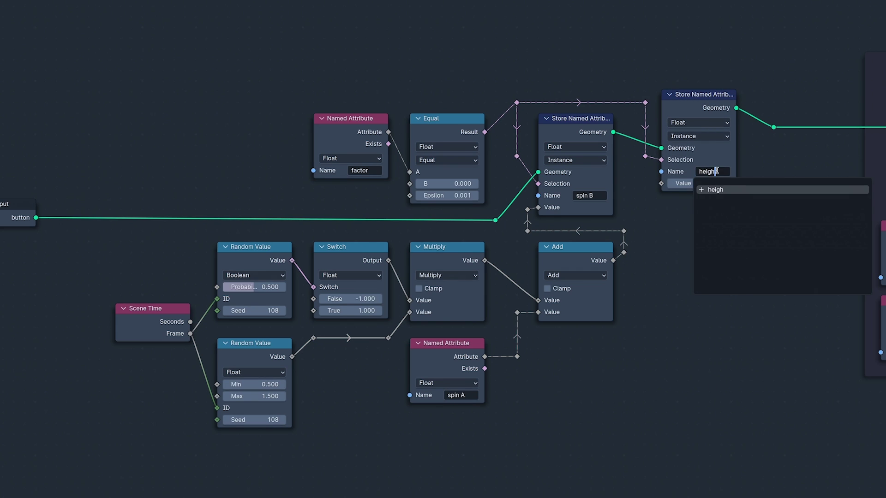
{"action": "type", "text": "t B"}
{"action": "key", "text": "Return"}
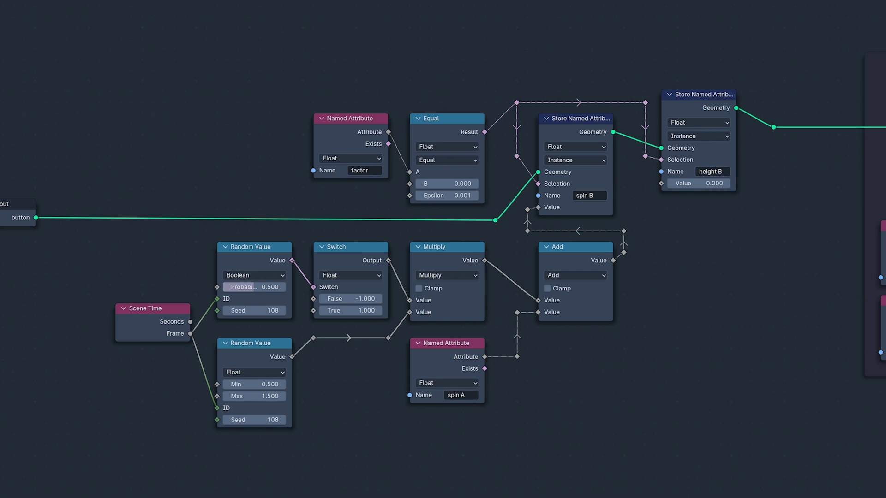
- Feed height B's Value from a 0 to 1 Random Value node with Scene Time's Frame as ID and Seed 269
{"action": "left_click", "coordinate": [698, 262]}
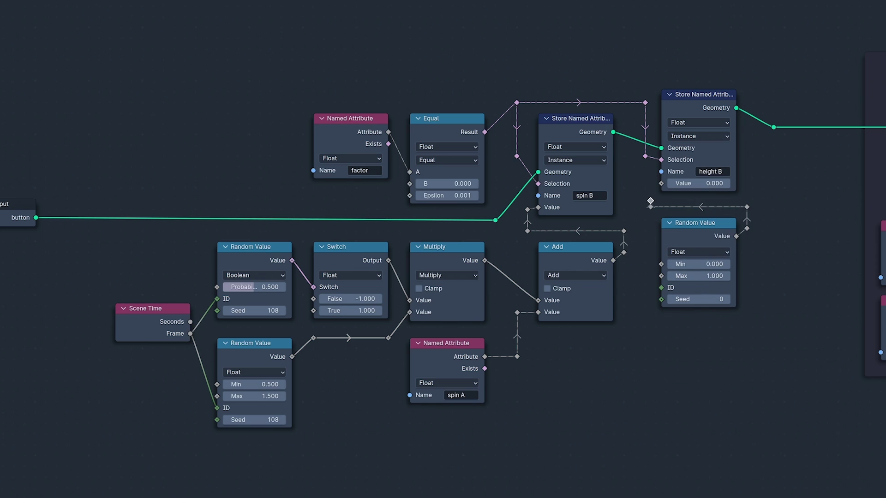
{"action": "left_click_drag", "start_coordinate": [650, 200], "coordinate": [661, 183]}
{"action": "left_click_drag", "start_coordinate": [735, 354], "coordinate": [747, 352]}
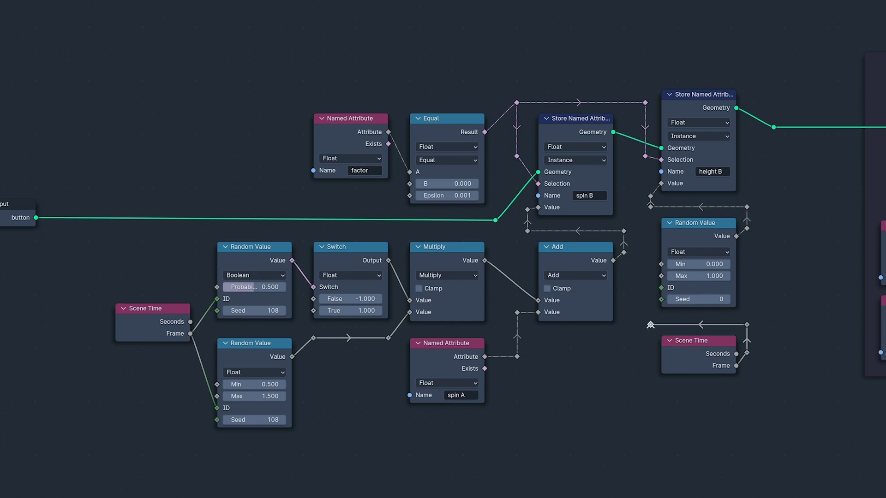
{"action": "left_click", "coordinate": [705, 301]}
{"action": "type", "text": "269"}
{"action": "key", "text": "Return"}
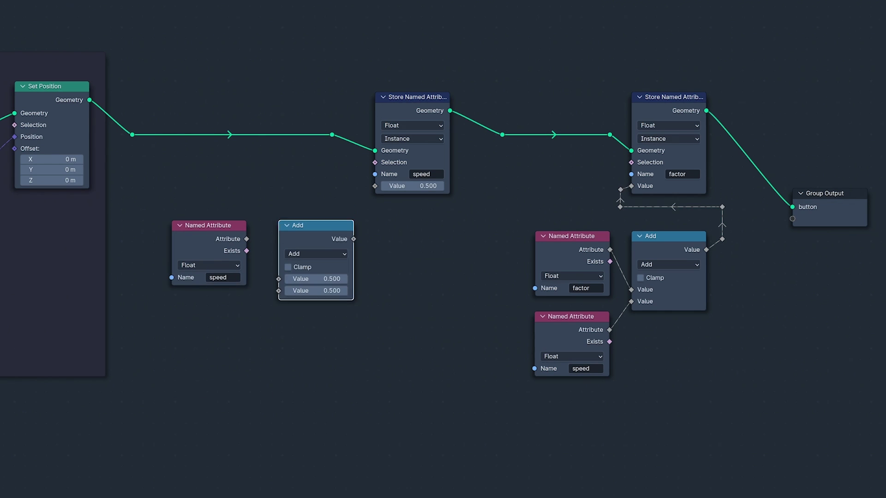
- Link the speed Named Attribute to the new Add node and set the other addend to 0.03
{"action": "left_click", "coordinate": [327, 290]}
{"action": "type", "text": "0.0"}
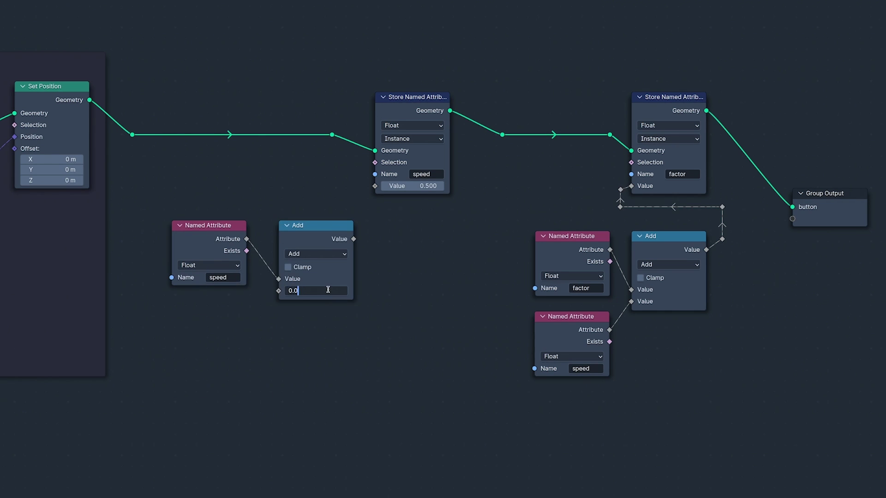
{"action": "type", "text": "3"}
{"action": "key", "text": "Return"}
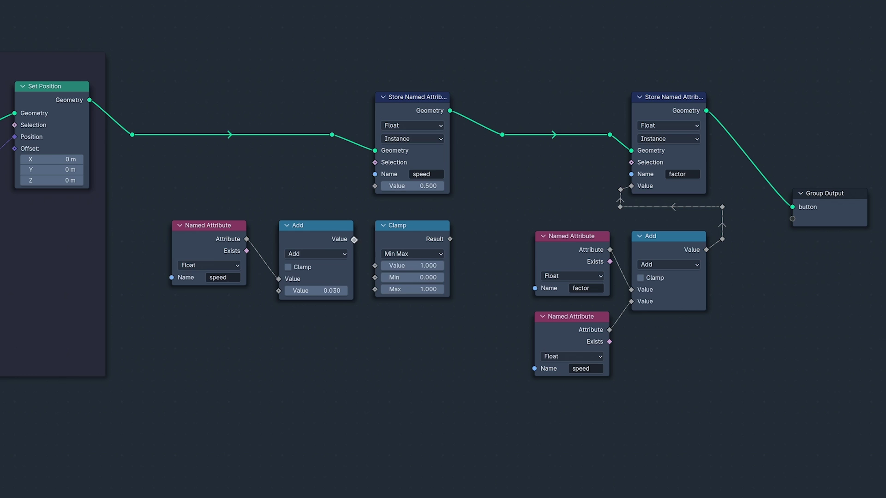
- Clamp the speed sum to a maximum of 0.4, link it to the speed store node's Value, and frame these nodes as SPEED
{"action": "left_click_drag", "start_coordinate": [354, 240], "coordinate": [375, 265]}
{"action": "left_click", "coordinate": [431, 291]}
{"action": "type", "text": "0.4"}
{"action": "key", "text": "Return"}
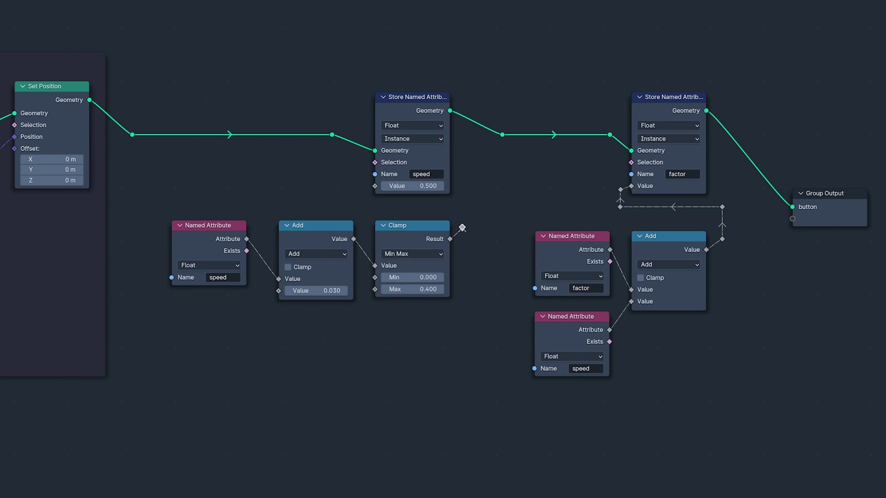
{"action": "left_click_drag", "start_coordinate": [367, 209], "coordinate": [375, 186]}
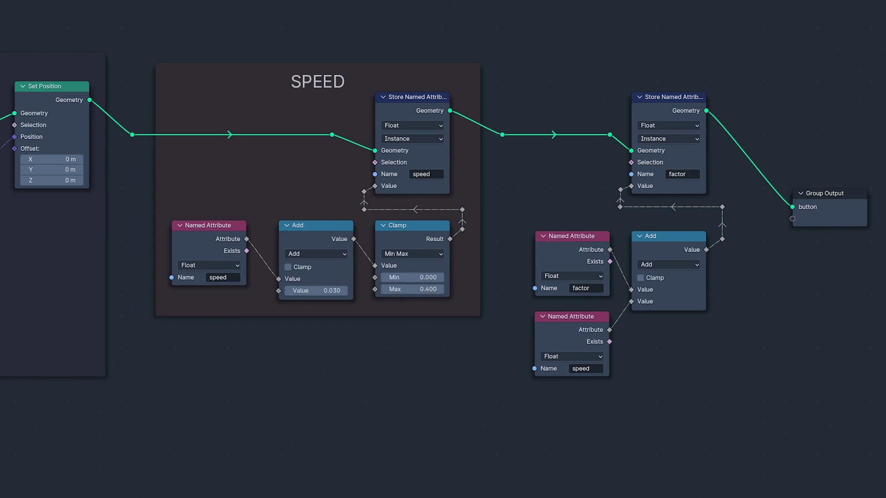
- Spread out the factor nodes and insert a Multiply node between the speed Named Attribute and the Add node
{"action": "left_click_drag", "start_coordinate": [516, 79], "coordinate": [874, 392]}
{"action": "middle_click_drag", "start_coordinate": [442, 249], "coordinate": [304, 249]}
{"action": "left_click_drag", "start_coordinate": [586, 97], "coordinate": [642, 97]}
{"action": "left_click_drag", "start_coordinate": [545, 316], "coordinate": [451, 354]}
{"action": "left_click_drag", "start_coordinate": [451, 354], "coordinate": [437, 354]}
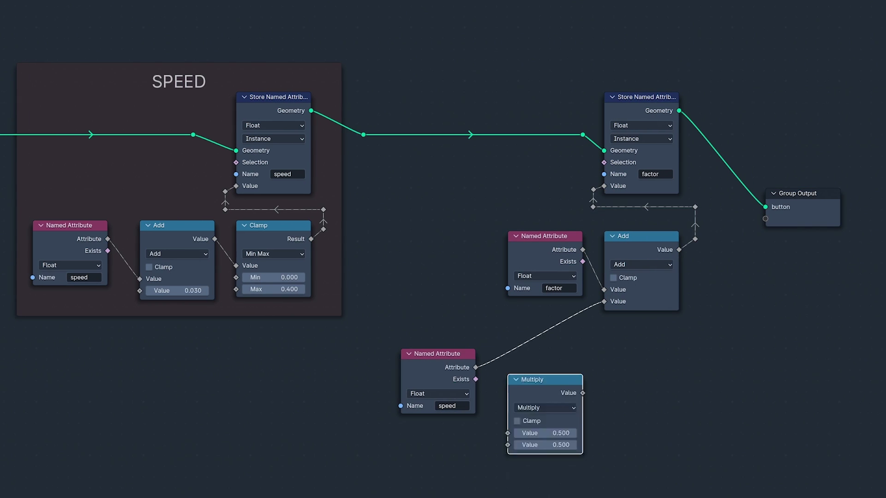
{"action": "left_click", "coordinate": [544, 321]}
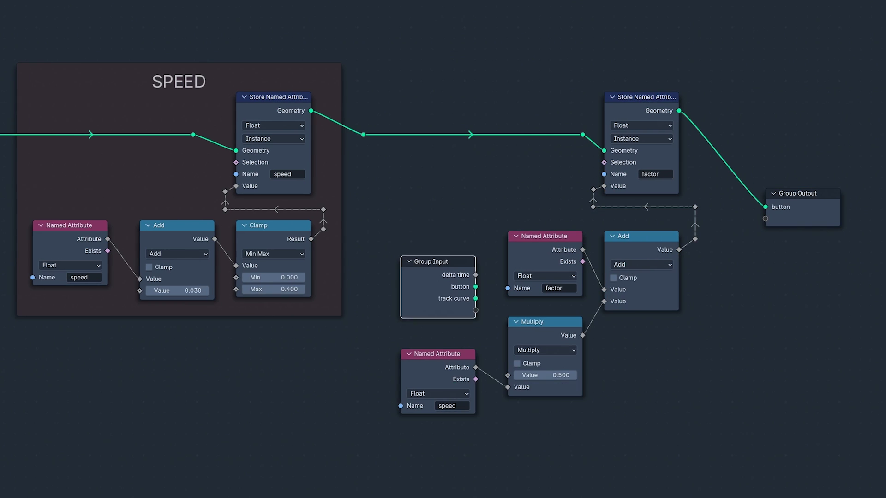
- Add a Group Input above the speed attribute, link delta time to Multiply's first Value, and hide the unused sockets
{"action": "left_click", "coordinate": [438, 256]}
{"action": "left_click_drag", "start_coordinate": [475, 271], "coordinate": [507, 375]}
{"action": "left_click", "coordinate": [438, 256]}
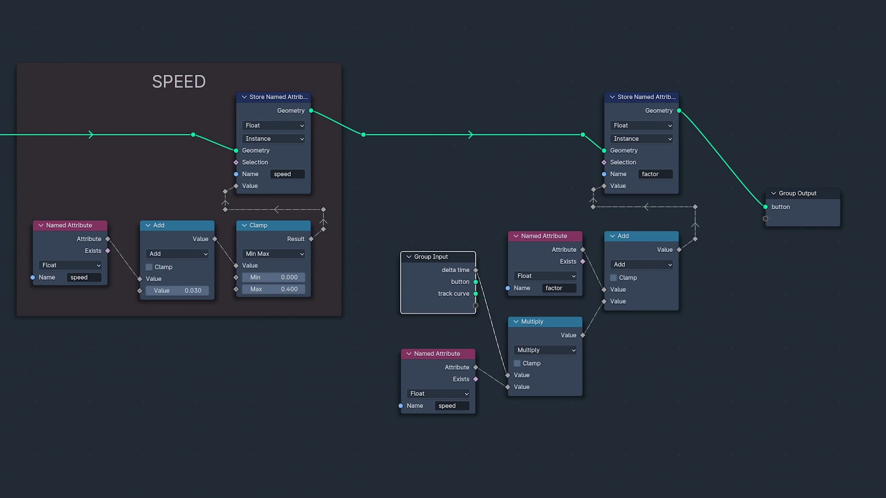
{"action": "key", "text": "ctrl+h"}
{"action": "left_click_drag", "start_coordinate": [438, 257], "coordinate": [437, 300]}
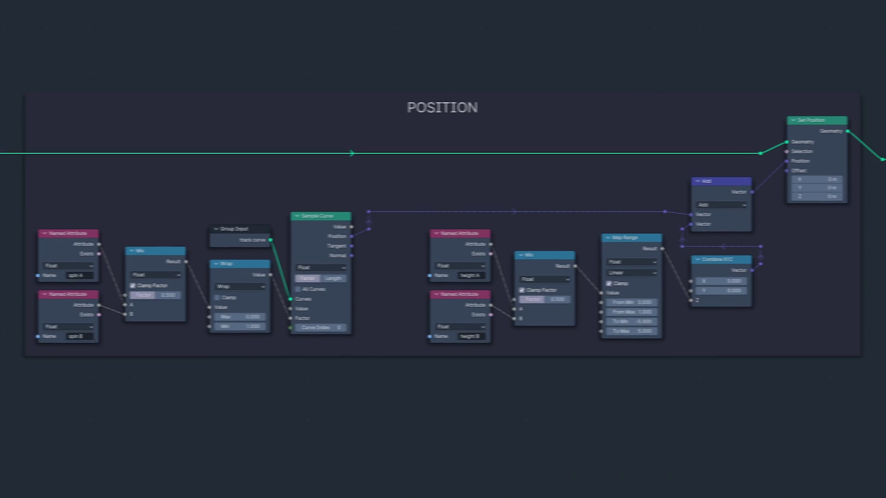
- Add a Named Attribute node named factor beneath the spin Mix nodes in the POSITION frame
{"action": "key", "text": "shift+a"}
{"action": "type", "text": "named attribute"}
{"action": "key", "text": "Return"}
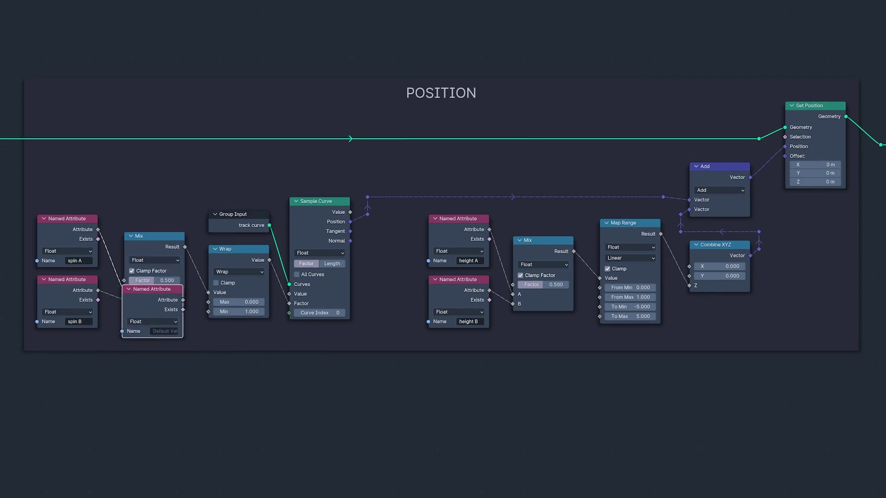
{"action": "left_click", "coordinate": [152, 353]}
{"action": "left_click", "coordinate": [166, 395]}
{"action": "type", "text": "factor"}
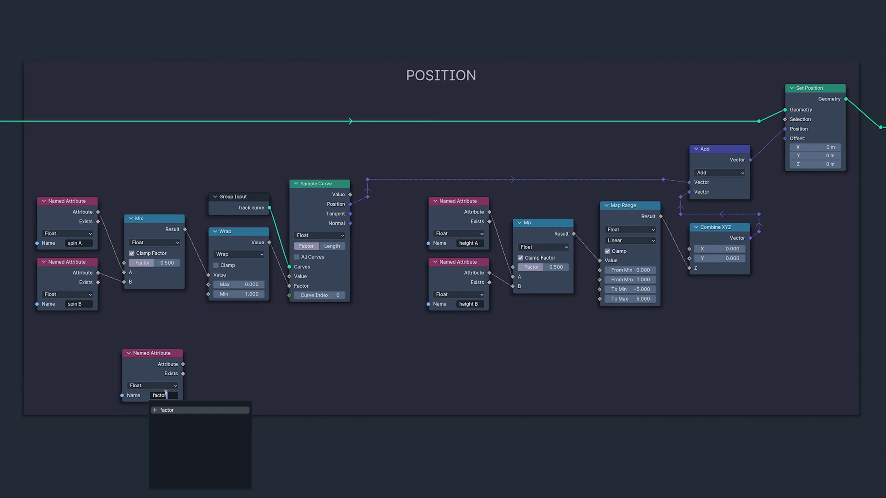
{"action": "key", "text": "Return"}
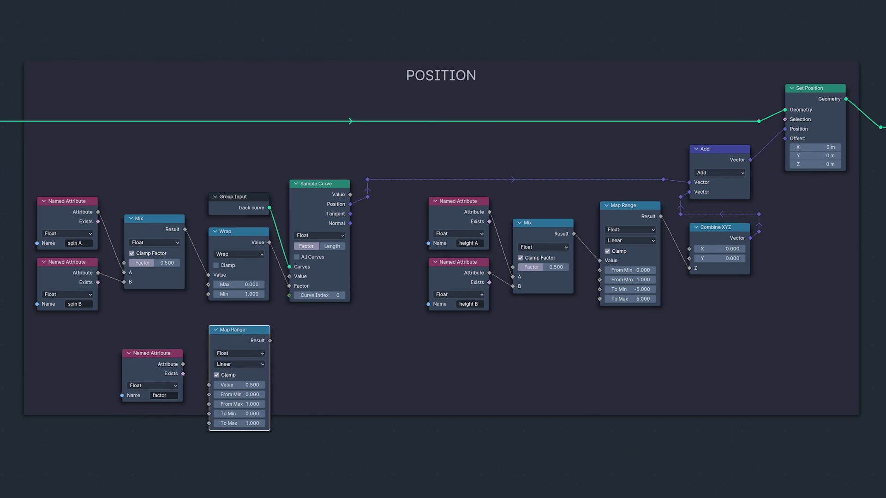
- Route factor through a new Map Range and reroutes into the spin Mix's Factor, and duplicate that setup for the height Mix
{"action": "left_click", "coordinate": [209, 343]}
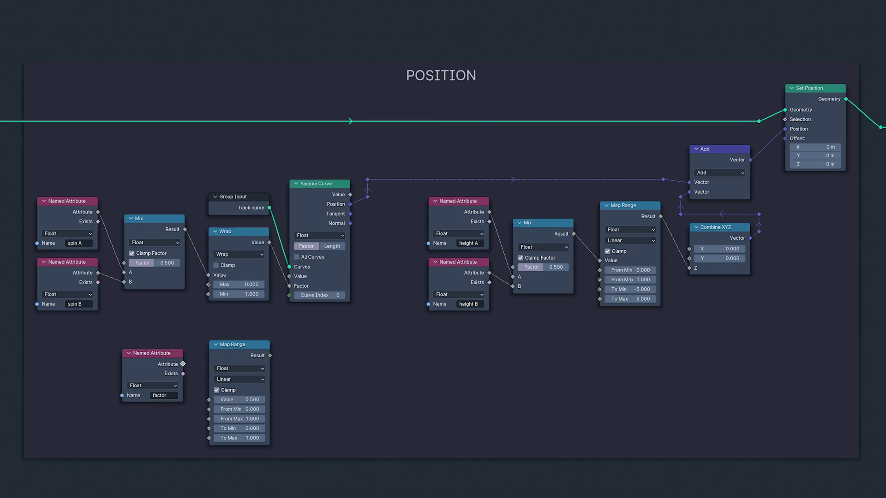
{"action": "left_click_drag", "start_coordinate": [261, 323], "coordinate": [26, 320]}
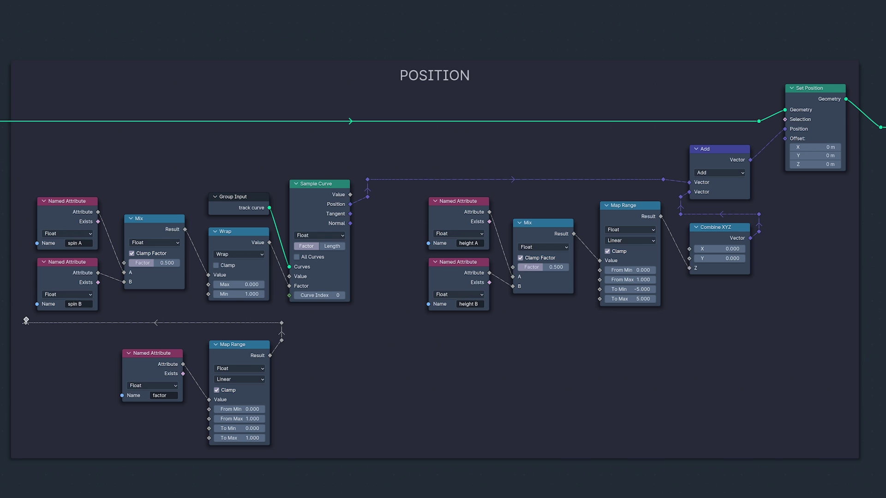
{"action": "key", "text": "shift+d"}
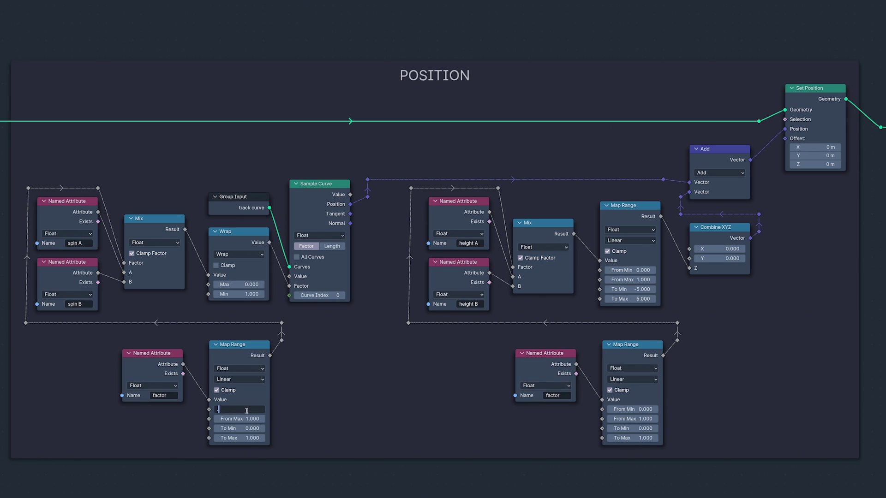
- Set spin's factor Map Range From Min to 0.2 and height's From Max to 1.2, and insert a Float Curve after each
{"action": "left_click", "coordinate": [638, 419]}
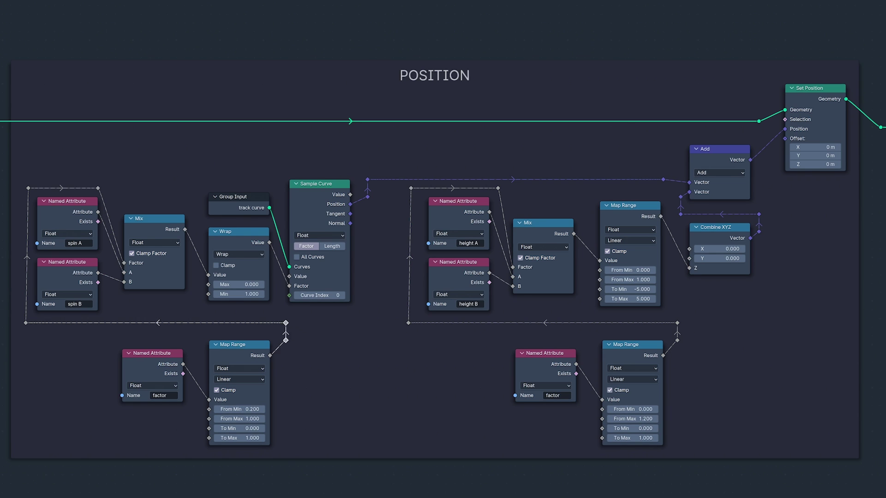
{"action": "key", "text": "g"}
{"action": "key", "text": "g"}
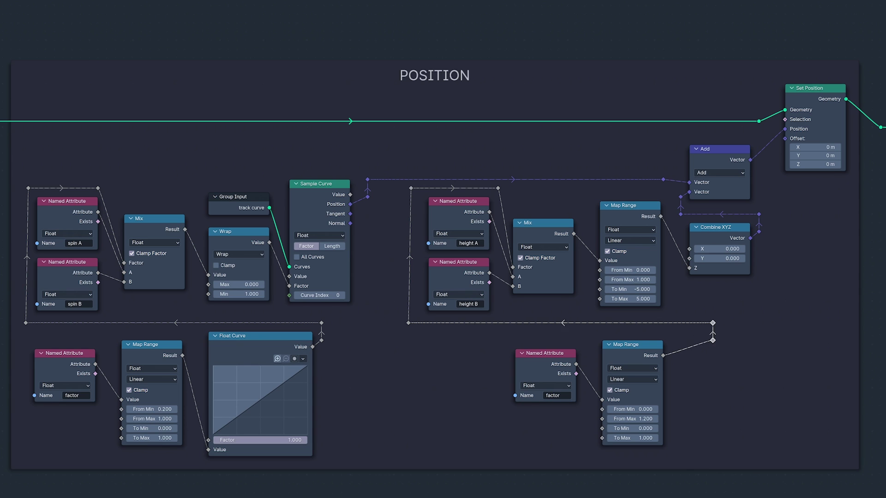
{"action": "key", "text": "g"}
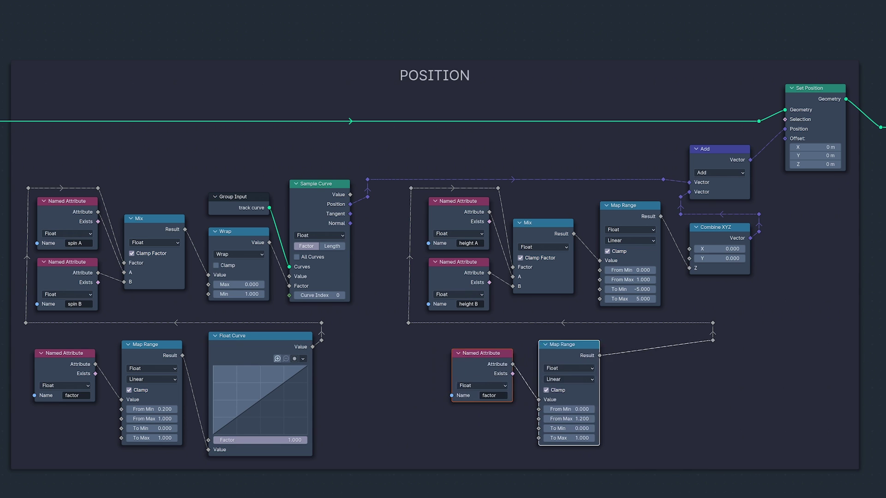
{"action": "key", "text": "g"}
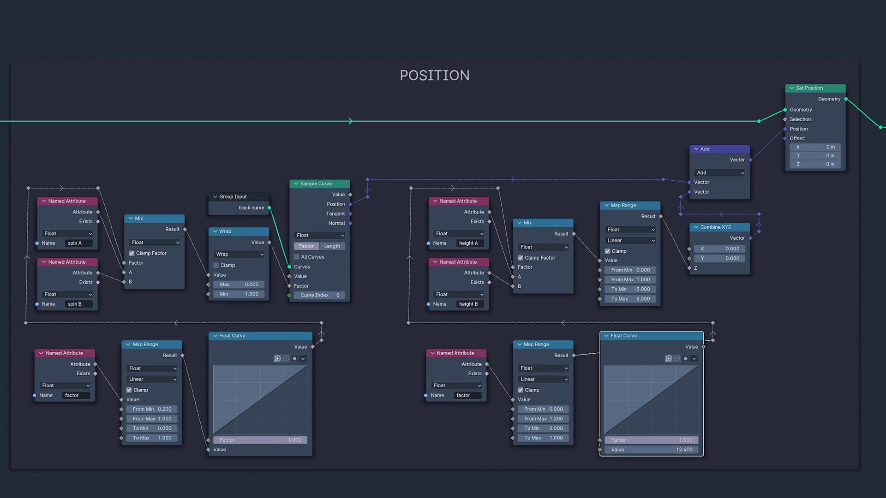
{"action": "key", "text": "Return"}
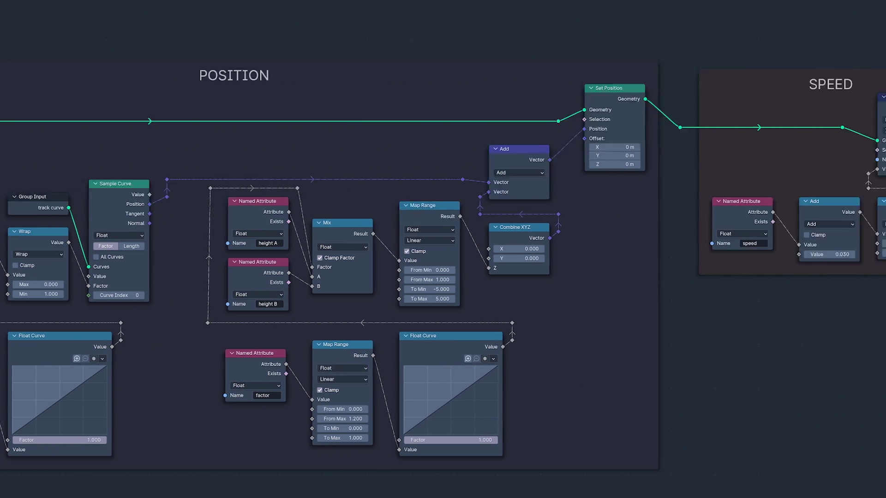
- Route the geometry out of FACTOR through reroutes into two Store Named Attribute nodes named spin A and height A
{"action": "key", "text": "g"}
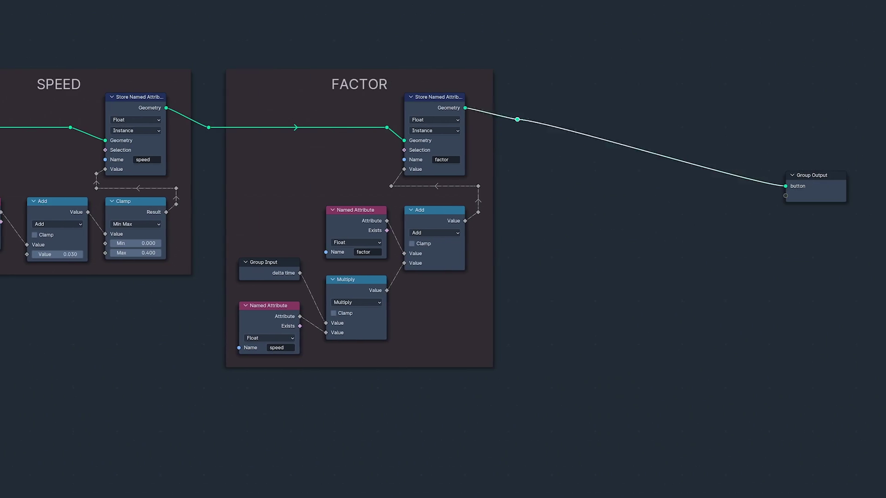
{"action": "key", "text": "g"}
{"action": "key", "text": "g"}
{"action": "left_click", "coordinate": [611, 227]}
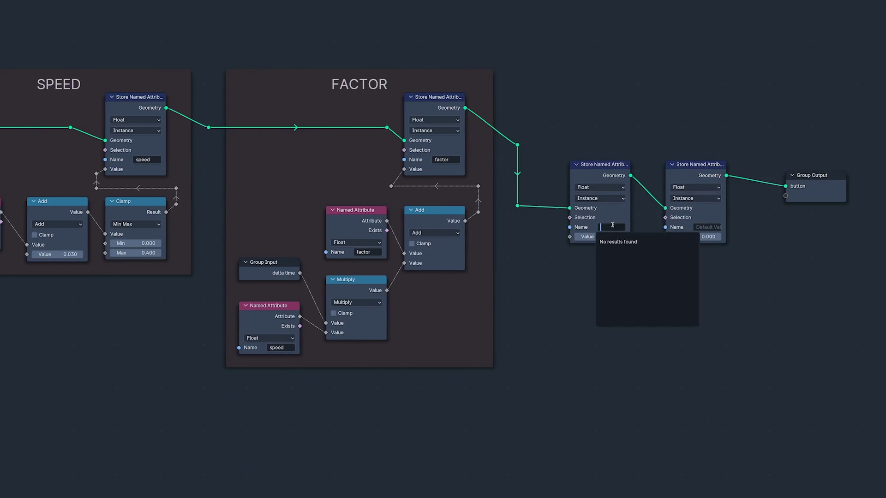
{"action": "type", "text": "spin A"}
{"action": "key", "text": "Return"}
{"action": "left_click", "coordinate": [707, 227]}
{"action": "type", "text": "heigh"}
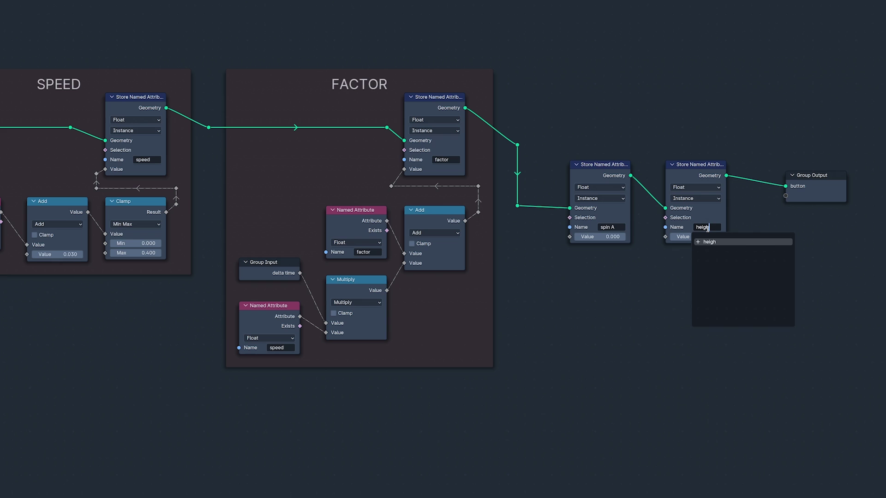
{"action": "type", "text": "t A"}
{"action": "key", "text": "Return"}
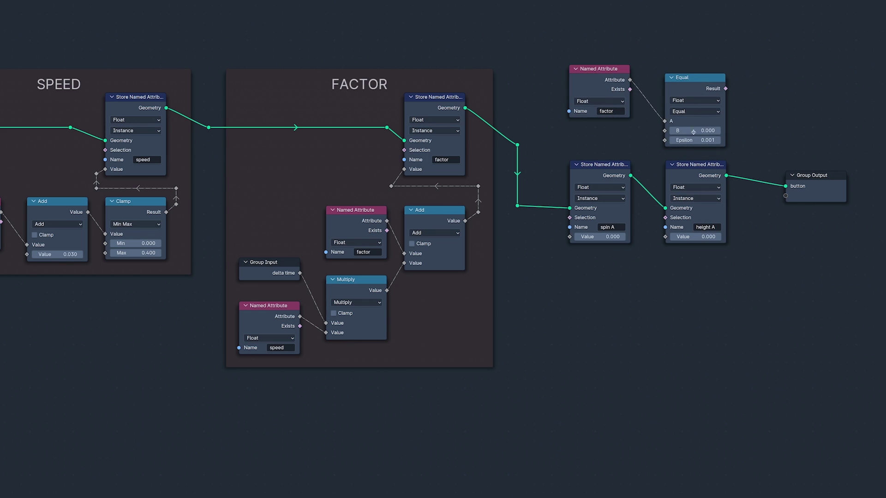
- Set the factor comparison node's operation to Greater Than or Equal
{"action": "left_click", "coordinate": [694, 111]}
{"action": "left_click", "coordinate": [697, 149]}
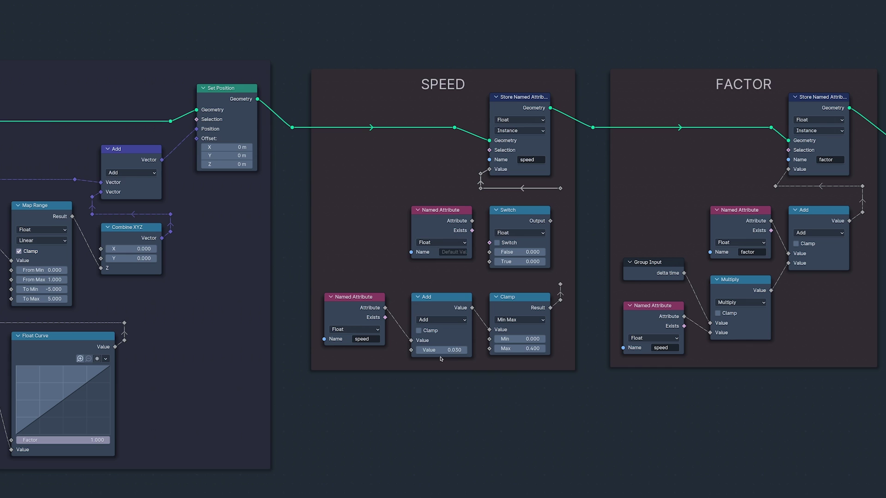
- Set the unnamed Named Attribute node in the SPEED frame to Boolean and name it button on
{"action": "left_click", "coordinate": [442, 242]}
{"action": "left_click", "coordinate": [440, 301]}
{"action": "left_click", "coordinate": [445, 252]}
{"action": "type", "text": "button"}
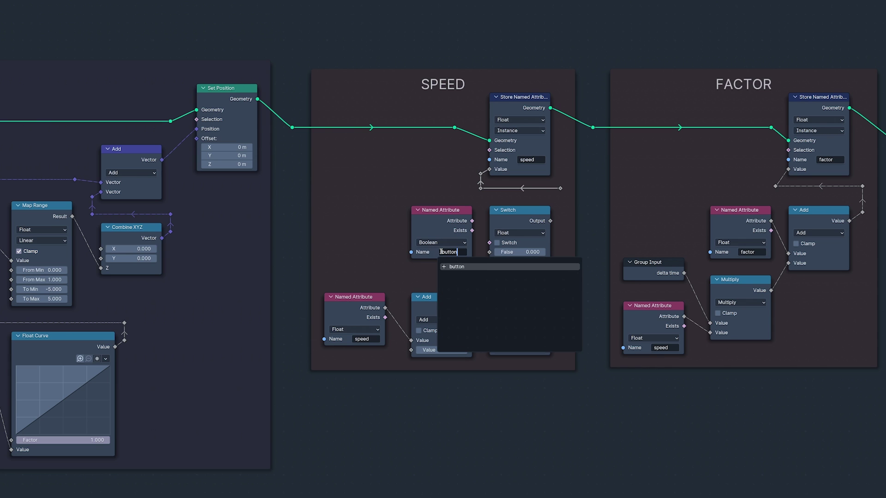
{"action": "type", "text": " on"}
{"action": "key", "text": "Return"}
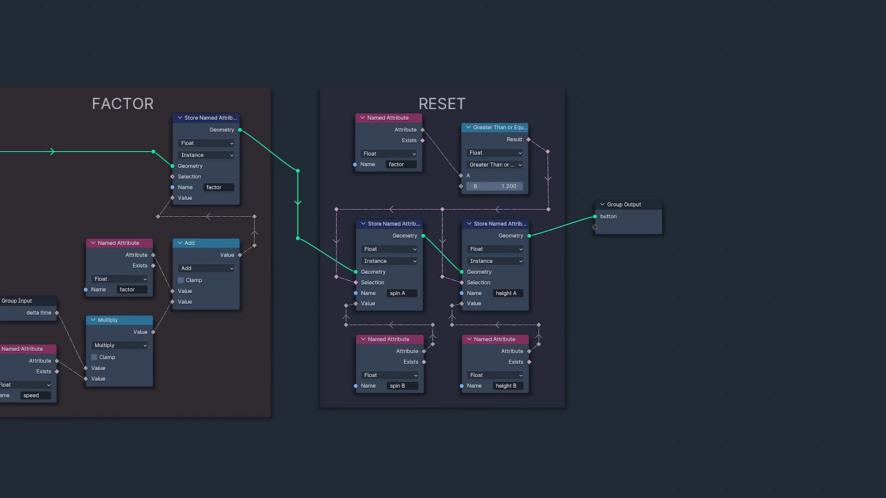
- Insert a third Store Named Attribute after height A in RESET, set to Boolean and named button on, using the comparison result as Selection
{"action": "left_click_drag", "start_coordinate": [628, 204], "coordinate": [733, 205]}
{"action": "left_click", "coordinate": [494, 223]}
{"action": "key", "text": "shift+d"}
{"action": "left_click", "coordinate": [600, 224]}
{"action": "left_click", "coordinate": [602, 455]}
{"action": "left_click", "coordinate": [589, 250]}
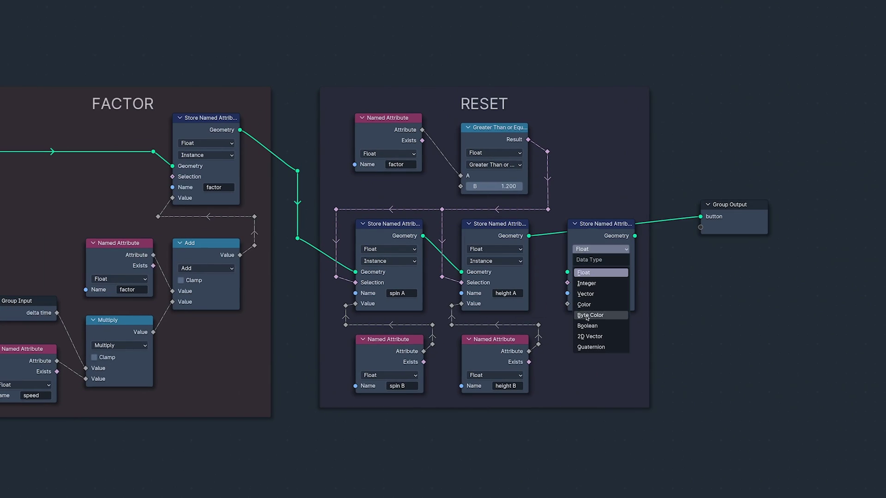
{"action": "left_click", "coordinate": [587, 325]}
{"action": "left_click", "coordinate": [614, 293]}
{"action": "left_click", "coordinate": [610, 308]}
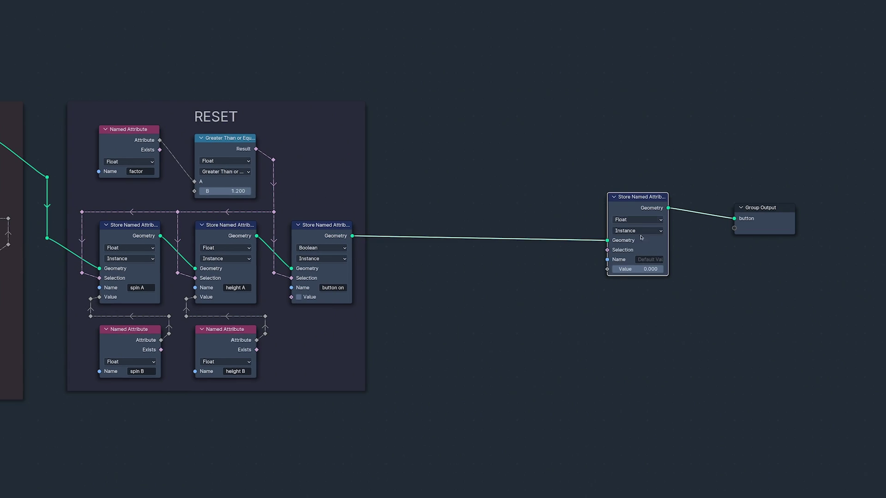
- Set the new Store Named Attribute before Group Output to Integer, name it clock, and route its incoming geometry link through reroutes
{"action": "left_click", "coordinate": [638, 219]}
{"action": "left_click", "coordinate": [639, 242]}
{"action": "left_click", "coordinate": [642, 259]}
{"action": "type", "text": "clock"}
{"action": "key", "text": "Return"}
{"action": "left_click_drag", "start_coordinate": [638, 196], "coordinate": [637, 136]}
{"action": "mouse_move", "coordinate": [395, 215]}
{"action": "right_mouse_down", "text": "shift"}
{"action": "mouse_move", "coordinate": [395, 235]}
{"action": "mouse_move", "coordinate": [406, 237]}
{"action": "right_mouse_up", "text": "shift"}
{"action": "left_click_drag", "start_coordinate": [406, 227], "coordinate": [394, 169]}
{"action": "right_click_drag", "start_coordinate": [582, 169], "coordinate": [583, 187], "text": "shift"}
- Feed clock's Value from an Integer Switch node controlled by a Boolean Named Attribute named button on, using reroutes to tidy the links
{"action": "key", "text": "ctrl+v"}
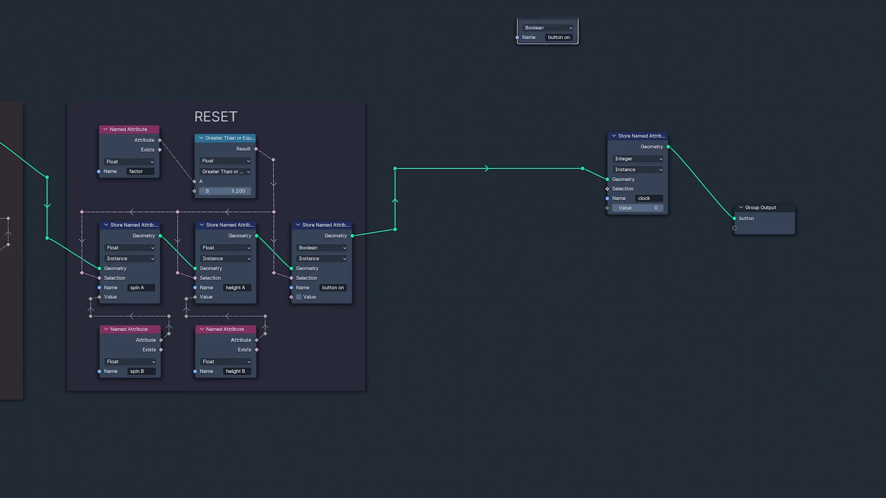
{"action": "left_click_drag", "start_coordinate": [547, 28], "coordinate": [547, 343]}
{"action": "key", "text": "ctrl+v"}
{"action": "left_click_drag", "start_coordinate": [638, 400], "coordinate": [637, 310]}
{"action": "left_click_drag", "start_coordinate": [578, 321], "coordinate": [547, 240]}
{"action": "left_click", "coordinate": [598, 210]}
{"action": "left_click", "coordinate": [607, 208]}
{"action": "key", "text": "e"}
{"action": "left_click", "coordinate": [590, 323]}
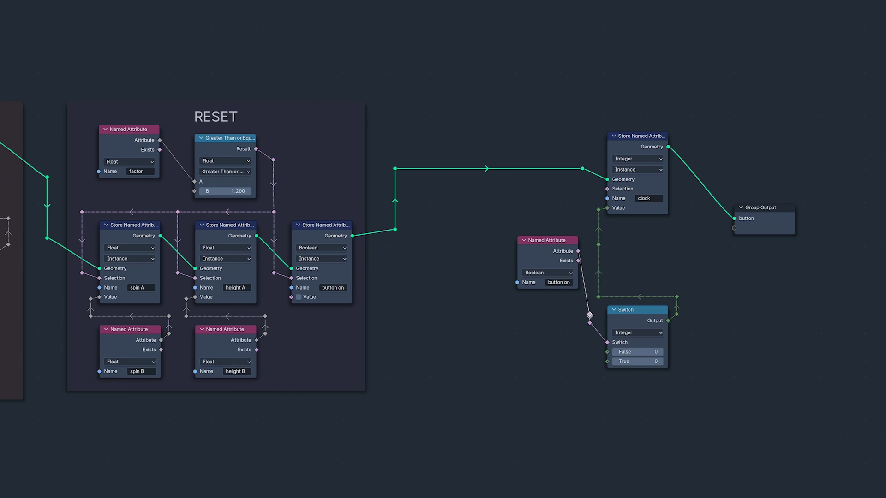
{"action": "left_click", "coordinate": [589, 261]}
- Paste two more nodes and line them up before the Switch that feeds the clock value
{"action": "key", "text": "ctrl+v"}
{"action": "left_click_drag", "start_coordinate": [468, 431], "coordinate": [468, 309]}
{"action": "key", "text": "ctrl+v"}
{"action": "left_click_drag", "start_coordinate": [547, 462], "coordinate": [547, 309]}
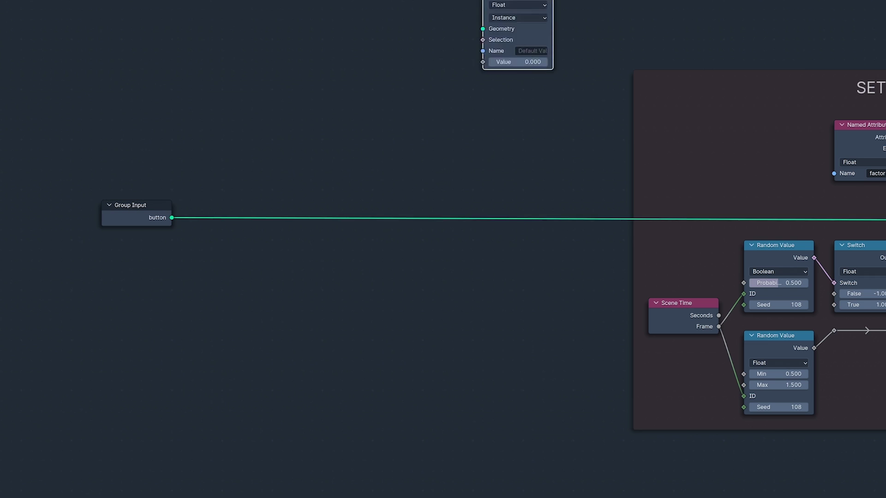
- Insert a Store Named Attribute node after Group Input, set it to Boolean, name it button on, and enable its Value
{"action": "left_click_drag", "start_coordinate": [517, 37], "coordinate": [517, 217]}
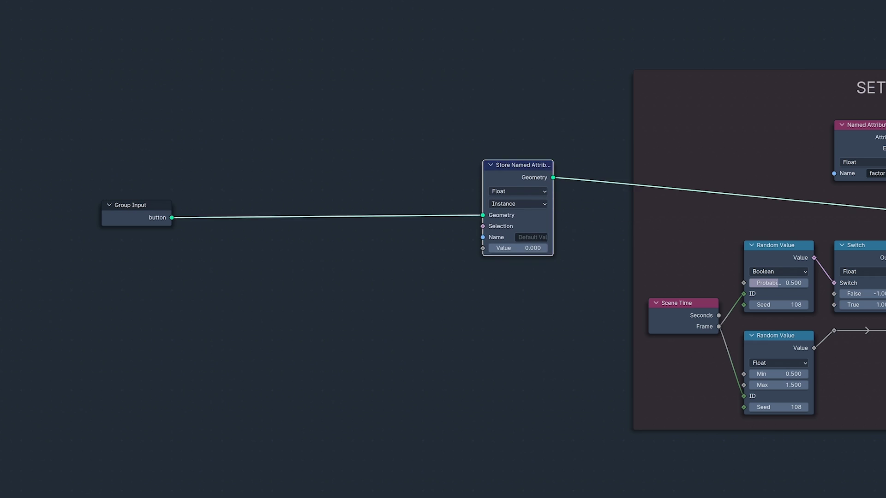
{"action": "left_click", "coordinate": [522, 192]}
{"action": "left_click", "coordinate": [516, 271]}
{"action": "left_click", "coordinate": [516, 237]}
{"action": "type", "text": "button on"}
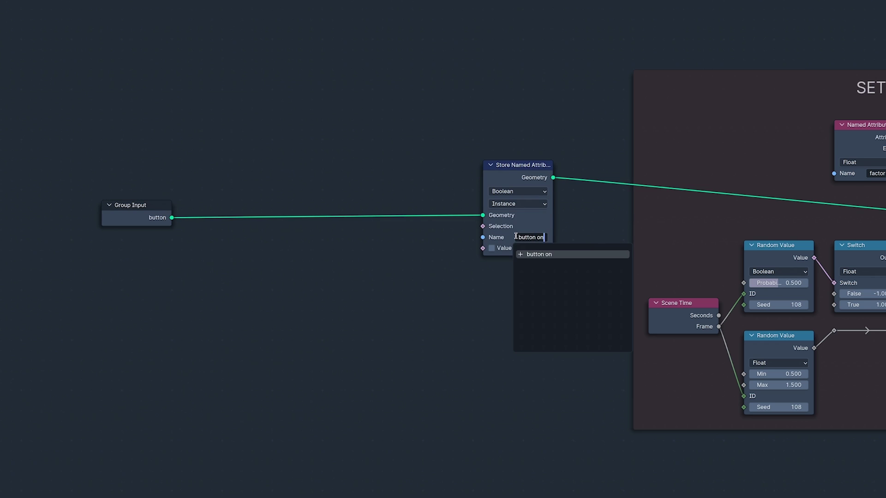
{"action": "left_click", "coordinate": [491, 248]}
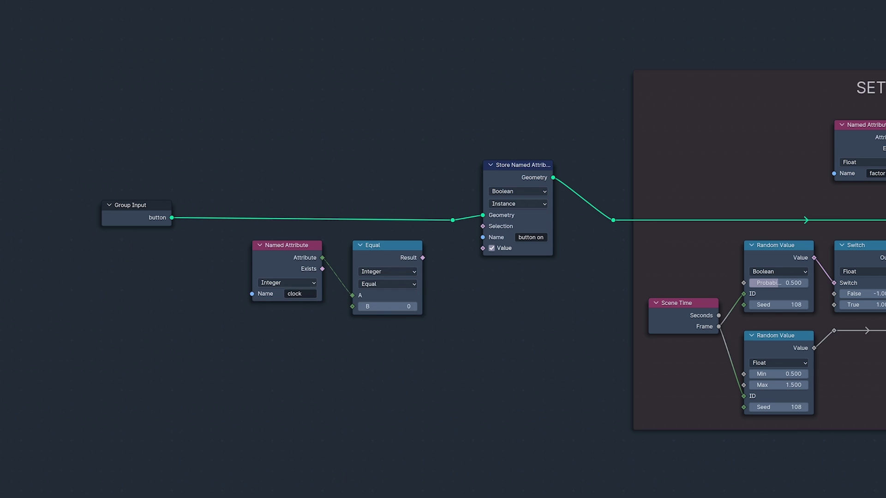
- Change the comparison operation of the Integer node linked to the clock attribute
{"action": "left_click", "coordinate": [372, 286]}
{"action": "left_click", "coordinate": [379, 317]}
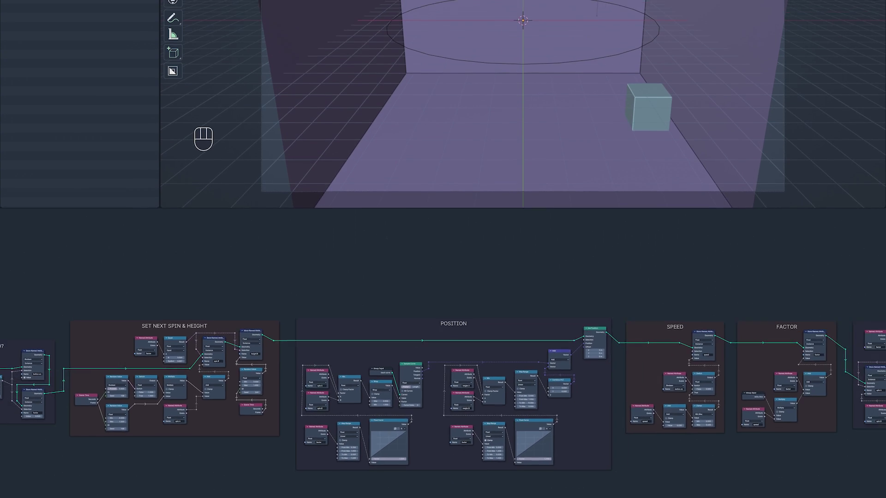
- Play the simulation to preview the button cube's motion in the room
{"action": "key", "text": "space"}
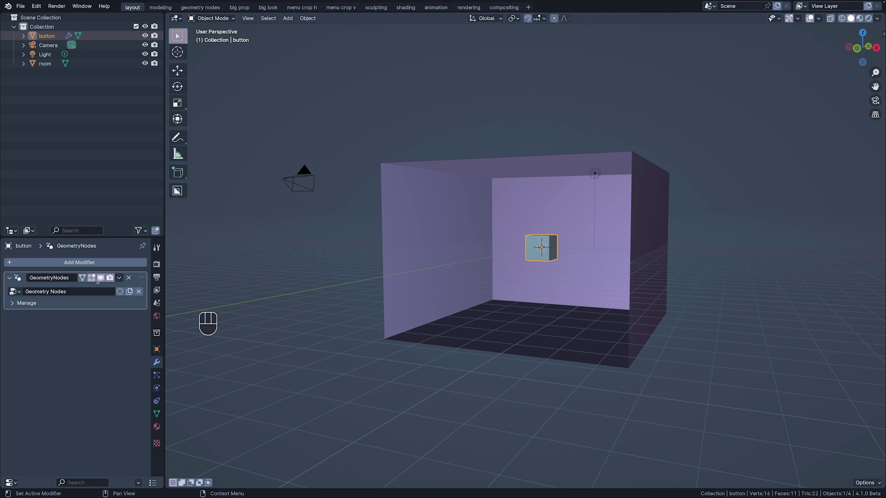
- Isolate the button object and replace its whole cube mesh with a 32-vertex circle of 1 m radius in Edit Mode
{"action": "left_click", "coordinate": [156, 349]}
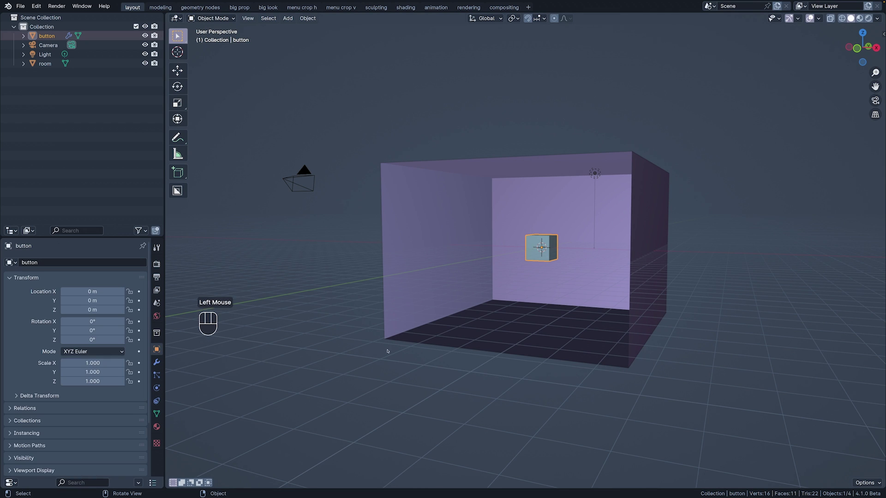
{"action": "key", "text": "KP_Divide"}
{"action": "key", "text": "Tab"}
{"action": "key", "text": "x"}
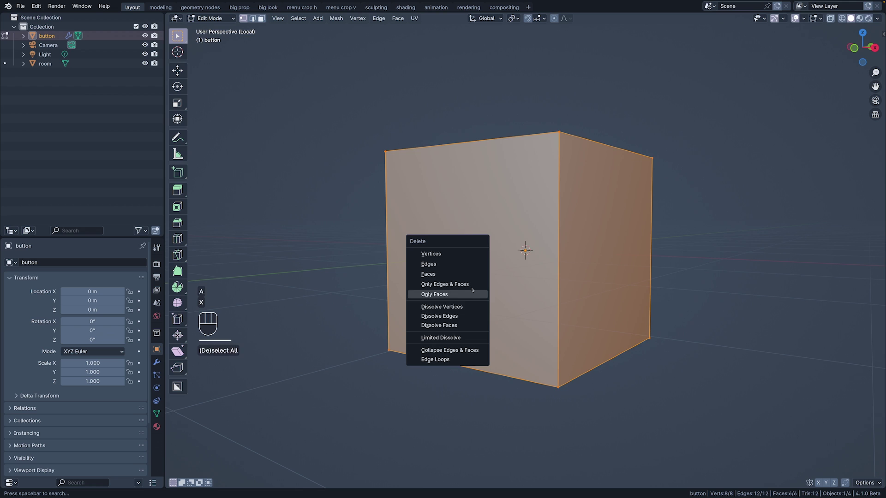
{"action": "left_click", "coordinate": [472, 255]}
{"action": "key", "text": "shift+a"}
{"action": "left_click", "coordinate": [468, 274]}
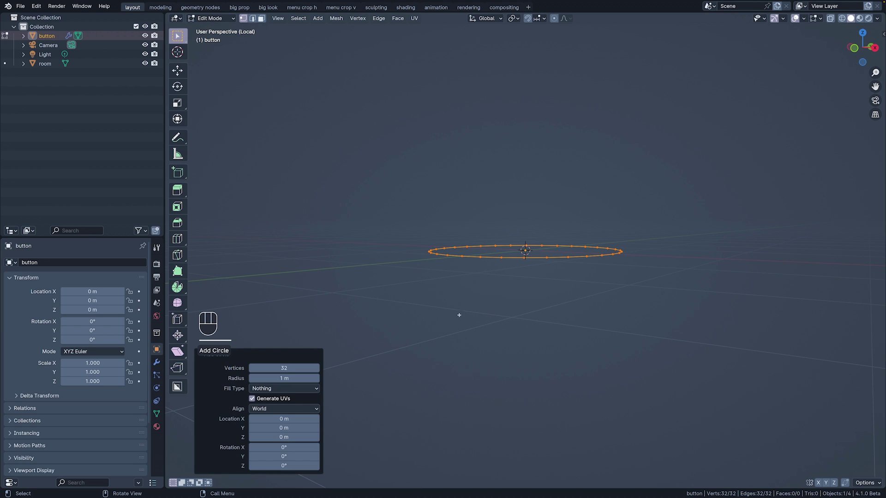
- Rotate the new circle 90° about X and add a 2.52 m plane around it, also rotated 90° about X
{"action": "type", "text": "90"}
{"action": "key", "text": "Return"}
{"action": "key", "text": "shift+a"}
{"action": "left_click", "coordinate": [392, 284]}
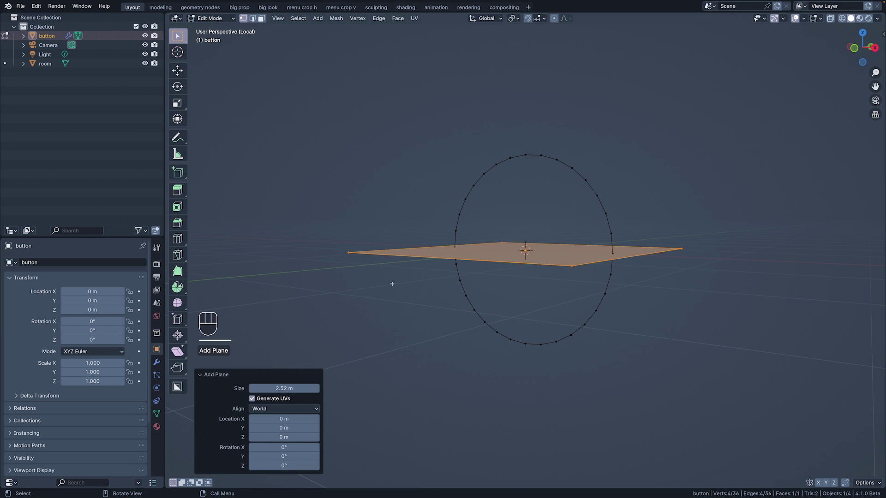
{"action": "left_click", "coordinate": [283, 447]}
{"action": "type", "text": "90"}
{"action": "key", "text": "Return"}
- Delete only the plane's face, keeping its square outline around the circle
{"action": "left_click", "coordinate": [217, 375]}
{"action": "key", "text": "x"}
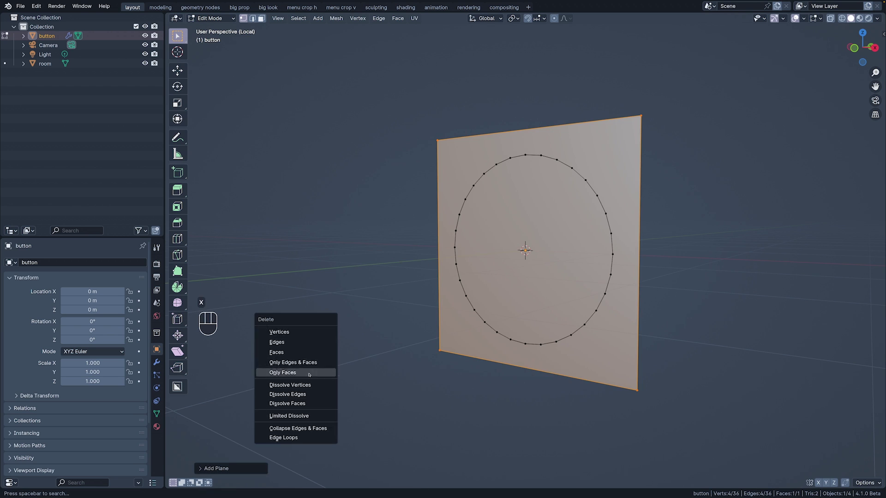
{"action": "left_click", "coordinate": [308, 373]}
{"action": "mouse_move", "coordinate": [348, 347]}
{"action": "middle_mouse_down"}
{"action": "mouse_move", "coordinate": [382, 346]}
{"action": "mouse_move", "coordinate": [353, 347]}
{"action": "middle_mouse_up"}
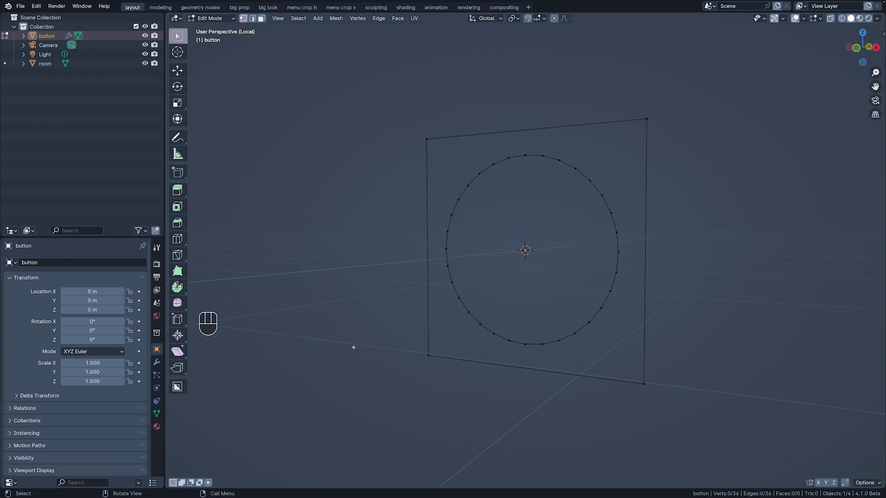
- Divide each of the square outline's four edges with seven cuts to match the circle's 32 vertices
{"action": "scroll", "coordinate": [486, 369], "scroll_direction": "up", "scroll_amount": 6}
{"action": "left_click", "coordinate": [486, 368]}
{"action": "scroll", "coordinate": [502, 140], "scroll_direction": "up", "scroll_amount": 2}
{"action": "left_click", "coordinate": [502, 140]}
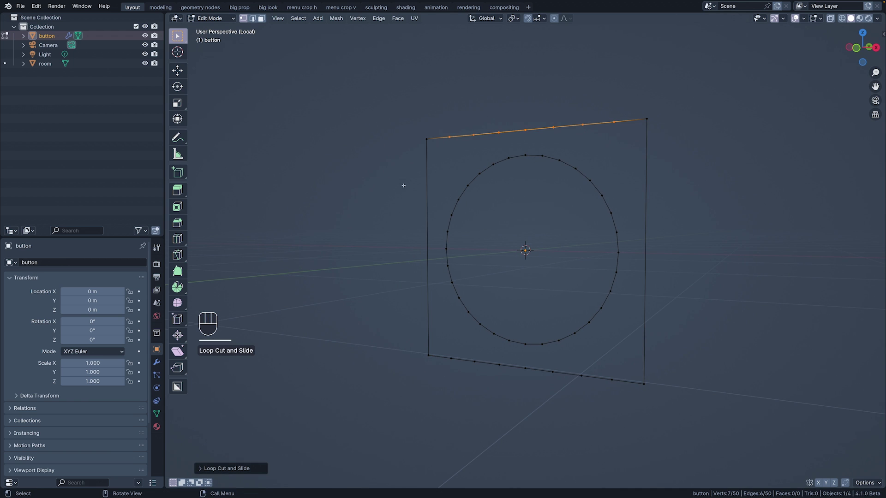
{"action": "scroll", "coordinate": [422, 258], "scroll_direction": "up", "scroll_amount": 1}
{"action": "left_click", "coordinate": [422, 259]}
{"action": "left_click", "coordinate": [659, 257]}
- Select all edges of the square and circle and bridge the edge loops into a face ring
{"action": "key", "text": "2"}
{"action": "key", "text": "a"}
{"action": "right_click", "coordinate": [660, 258]}
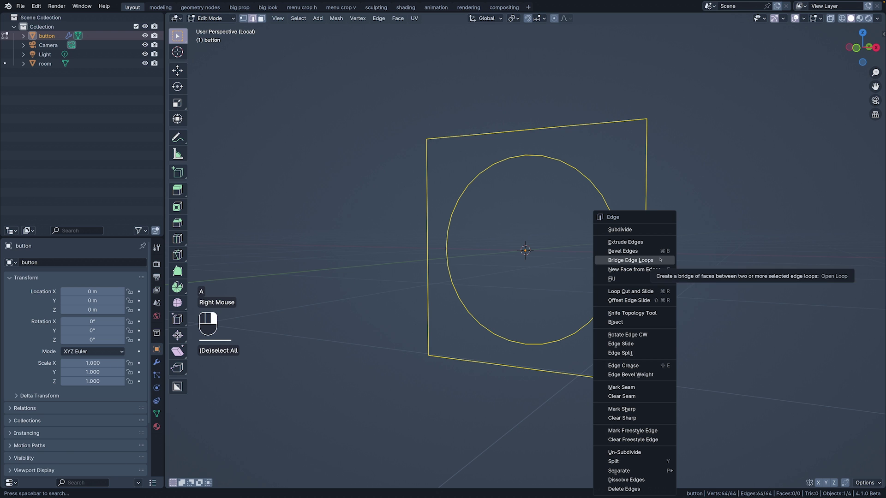
{"action": "left_click", "coordinate": [660, 258]}
- Extrude the circular opening's edge loop with a slight scale, and extrude it again backward along Y
{"action": "left_click", "coordinate": [373, 327], "text": "alt"}
{"action": "key", "text": "e"}
{"action": "key", "text": "s"}
{"action": "left_click", "coordinate": [390, 318]}
{"action": "middle_click_drag", "start_coordinate": [569, 255], "coordinate": [530, 261]}
{"action": "key", "text": "e"}
{"action": "key", "text": "y"}
{"action": "left_click", "coordinate": [541, 258]}
- Move the whole mesh in the negative Y direction so it clears the object's origin
{"action": "mouse_move", "coordinate": [454, 271]}
{"action": "middle_mouse_down"}
{"action": "mouse_move", "coordinate": [619, 263]}
{"action": "mouse_move", "coordinate": [431, 270]}
{"action": "mouse_move", "coordinate": [459, 263]}
{"action": "middle_mouse_up"}
{"action": "key", "text": "a"}
{"action": "key", "text": "g"}
{"action": "key", "text": "y"}
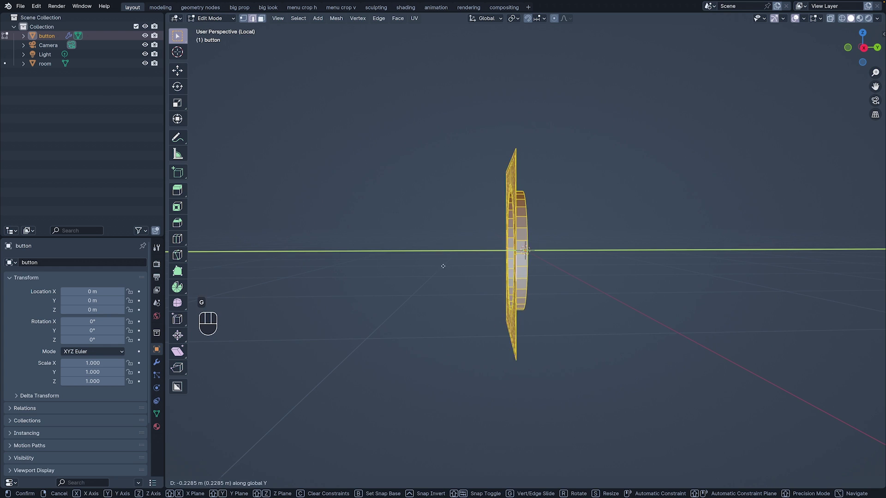
{"action": "left_click", "coordinate": [429, 263]}
- Add a Subdivision Surface modifier and place it above the Geometry Nodes modifier
{"action": "left_click", "coordinate": [157, 362]}
{"action": "left_click", "coordinate": [80, 262]}
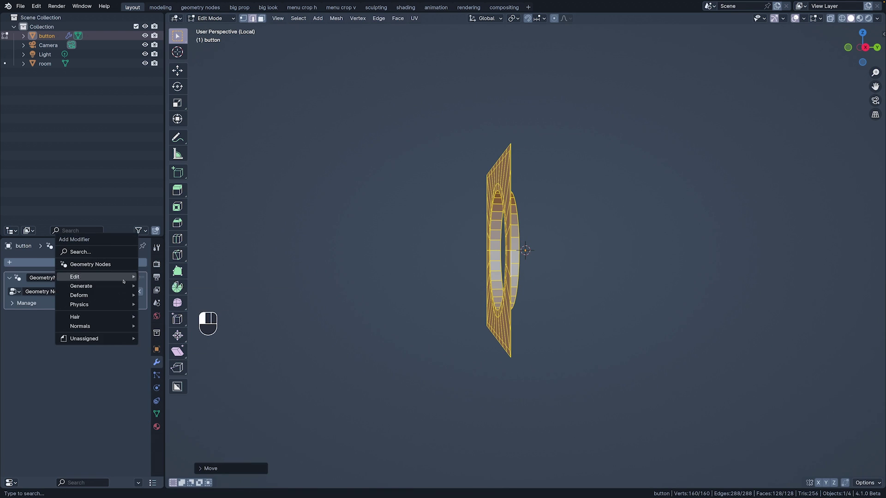
{"action": "mouse_move", "coordinate": [92, 282]}
{"action": "left_click", "coordinate": [179, 405]}
{"action": "left_click_drag", "start_coordinate": [141, 317], "coordinate": [134, 270]}
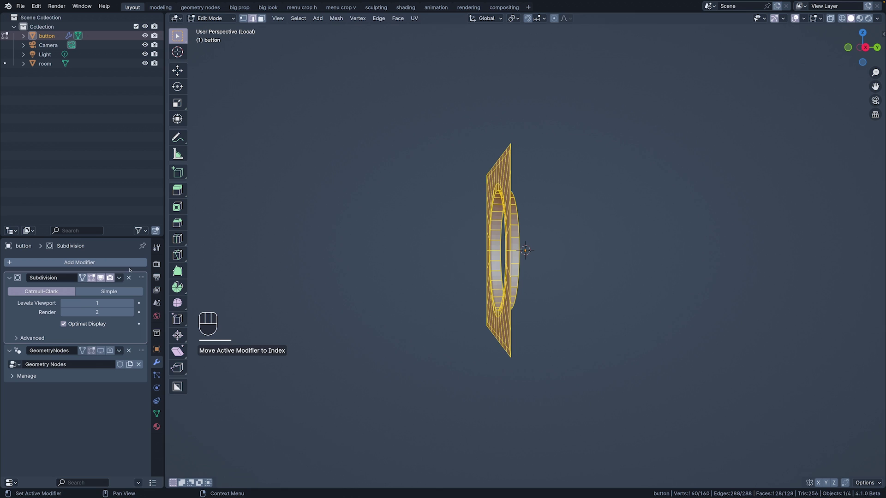
- Add a Mirror modifier at the top of the stack, mirroring only on Y with Clipping enabled
{"action": "mouse_move", "coordinate": [272, 288]}
{"action": "middle_mouse_down"}
{"action": "mouse_move", "coordinate": [378, 297]}
{"action": "mouse_move", "coordinate": [289, 291]}
{"action": "middle_mouse_up"}
{"action": "left_click", "coordinate": [79, 262]}
{"action": "mouse_move", "coordinate": [148, 263]}
{"action": "left_click", "coordinate": [212, 353]}
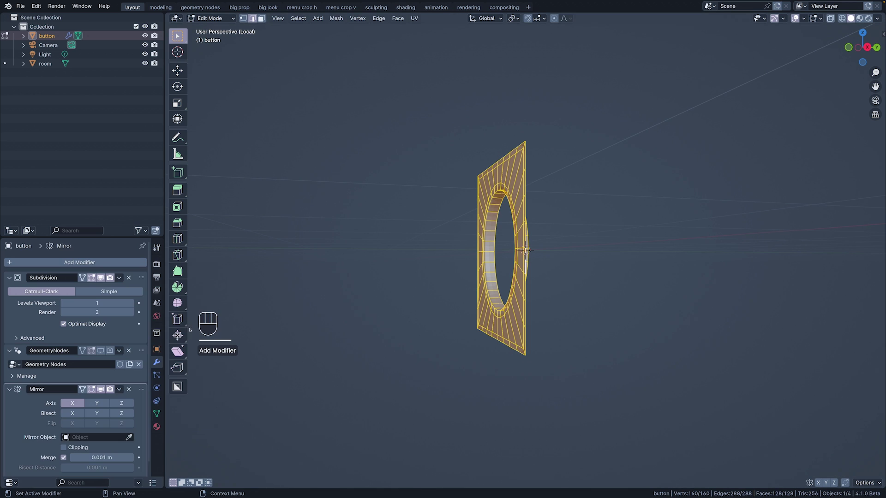
{"action": "left_click_drag", "start_coordinate": [138, 390], "coordinate": [136, 252]}
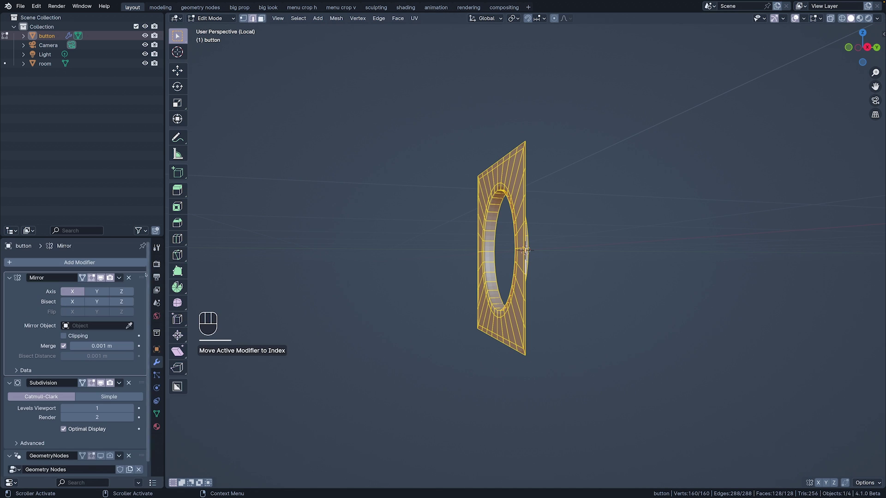
{"action": "left_click", "coordinate": [94, 293]}
{"action": "left_click", "coordinate": [74, 292]}
{"action": "middle_click_drag", "start_coordinate": [314, 318], "coordinate": [350, 318]}
{"action": "middle_click", "coordinate": [350, 318]}
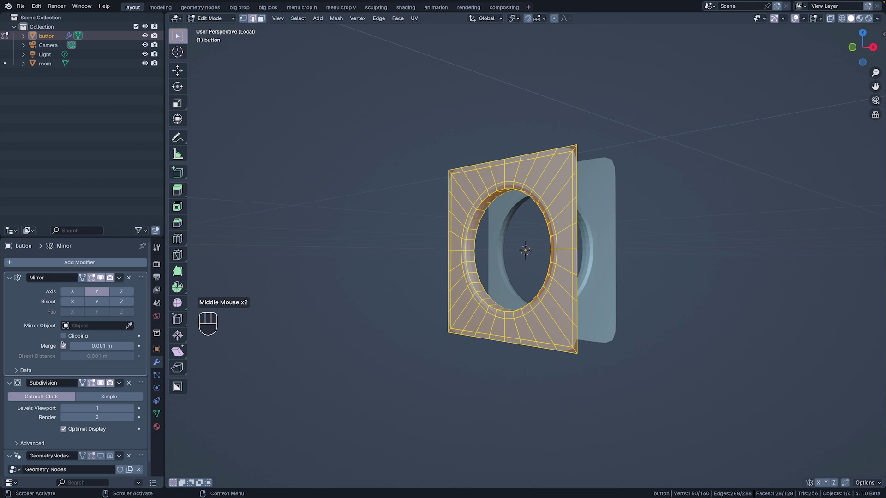
- Apply smooth shading to the button object in Object Mode
{"action": "key", "text": "Tab"}
{"action": "right_click", "coordinate": [367, 314]}
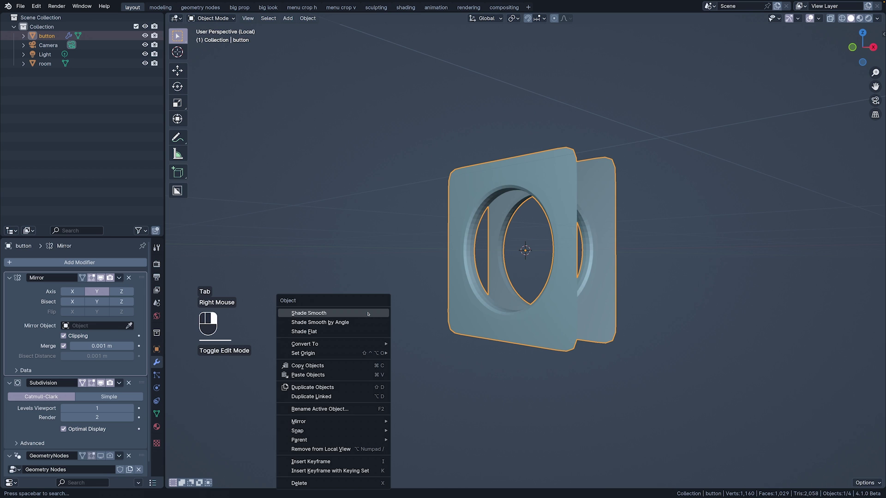
{"action": "left_click", "coordinate": [368, 314]}
{"action": "middle_click_drag", "start_coordinate": [368, 313], "coordinate": [338, 352]}
- Extrude the square's outer edge loop along Y up to the mirror plane to close the button's side wall
{"action": "key", "text": "Tab"}
{"action": "left_click", "coordinate": [558, 301], "text": "alt"}
{"action": "key", "text": "g"}
{"action": "right_click", "coordinate": [393, 324]}
{"action": "key", "text": "e"}
{"action": "key", "text": "y"}
{"action": "left_click", "coordinate": [378, 321]}
- Add three loop cuts around the button's outer side wall, one near its front edge and two closer to the centre
{"action": "key", "text": "ctrl+r"}
{"action": "left_click", "coordinate": [450, 303]}
{"action": "left_click", "coordinate": [444, 303]}
{"action": "middle_click_drag", "start_coordinate": [512, 332], "coordinate": [378, 323]}
{"action": "key", "text": "ctrl+r"}
{"action": "left_click", "coordinate": [512, 201]}
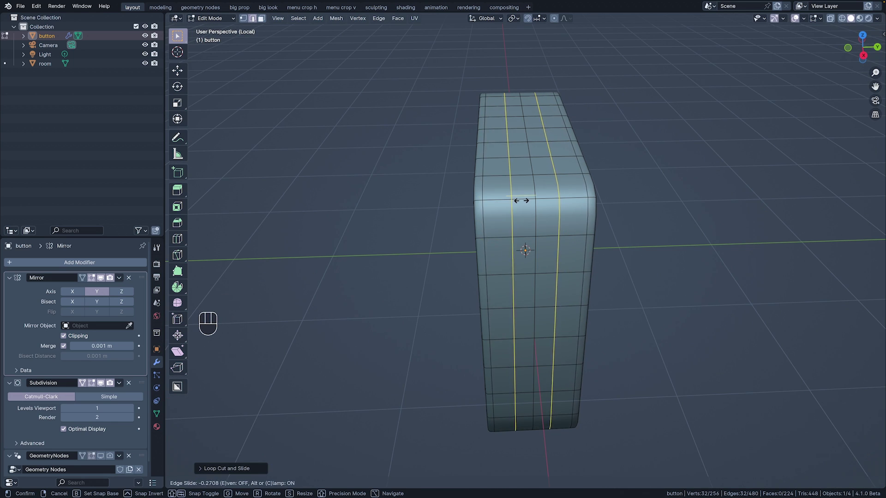
{"action": "left_click", "coordinate": [521, 200]}
{"action": "key", "text": "super+r"}
{"action": "left_click", "coordinate": [489, 236]}
{"action": "left_click", "coordinate": [503, 230]}
- Select the central edge loops of the side wall and scale them inward, excluding Y, to form a groove
{"action": "double_click", "coordinate": [511, 226]}
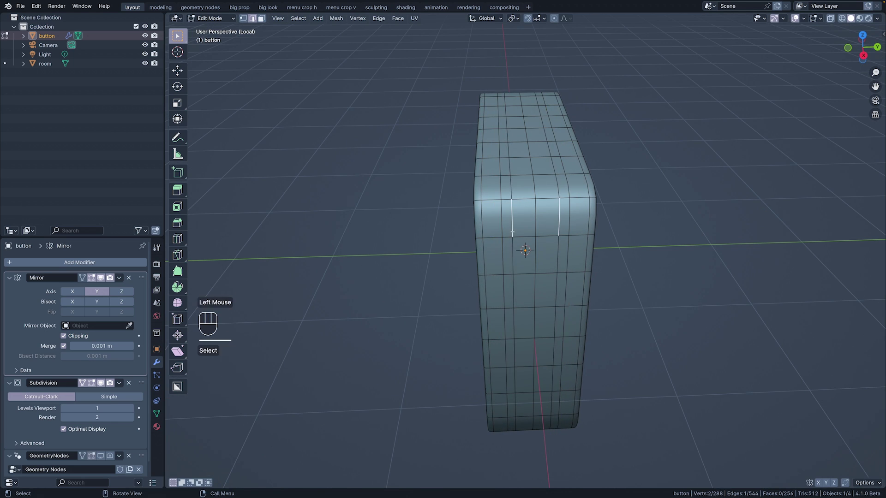
{"action": "double_click", "coordinate": [533, 226], "text": "shift"}
{"action": "key", "text": "s"}
{"action": "key", "text": "shift+y"}
{"action": "left_click", "coordinate": [522, 241]}
- Set the mean crease of the edge loop at the foot of the groove's wall to 1.00
{"action": "middle_click_drag", "start_coordinate": [522, 240], "coordinate": [397, 257]}
{"action": "key", "text": "n"}
{"action": "left_click", "coordinate": [460, 260], "text": "alt"}
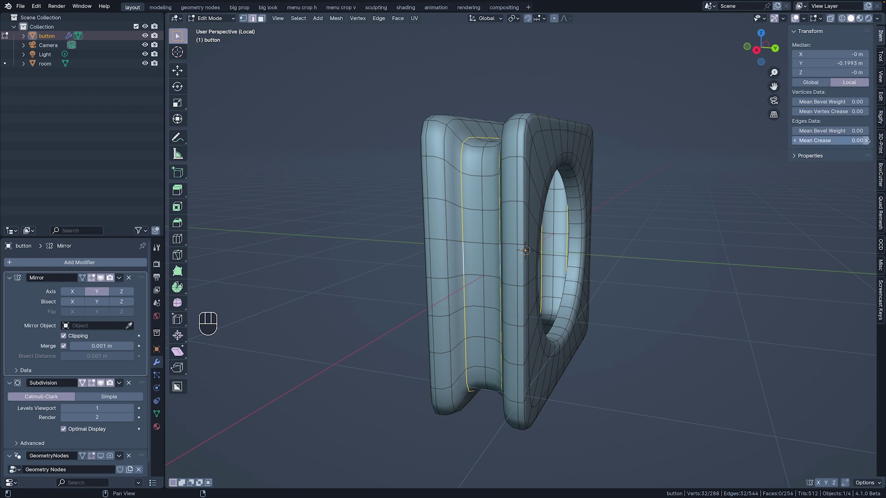
{"action": "middle_click_drag", "start_coordinate": [343, 278], "coordinate": [350, 284]}
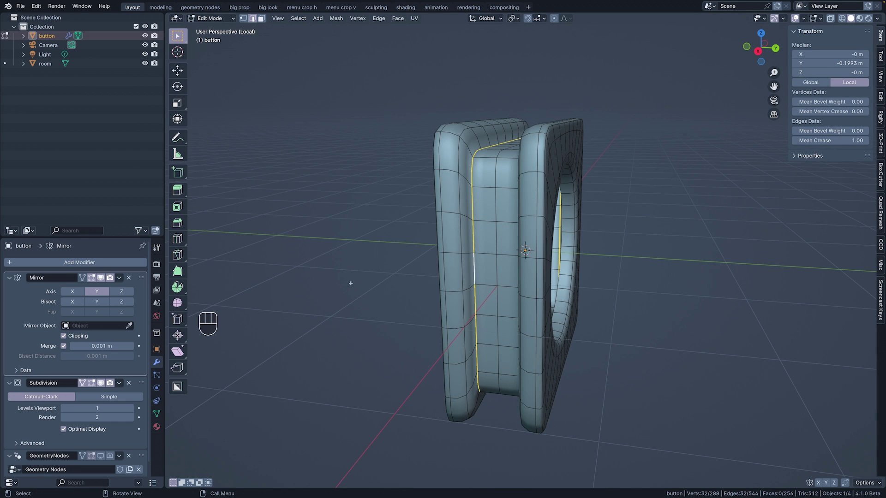
- Add supporting loop cuts near the flange's rear edge, inside the circular opening's rim and along the groove floor
{"action": "left_click", "coordinate": [453, 218]}
{"action": "left_click", "coordinate": [464, 217]}
{"action": "middle_click_drag", "start_coordinate": [489, 233], "coordinate": [425, 242]}
{"action": "key", "text": "super+r"}
{"action": "left_click", "coordinate": [456, 272]}
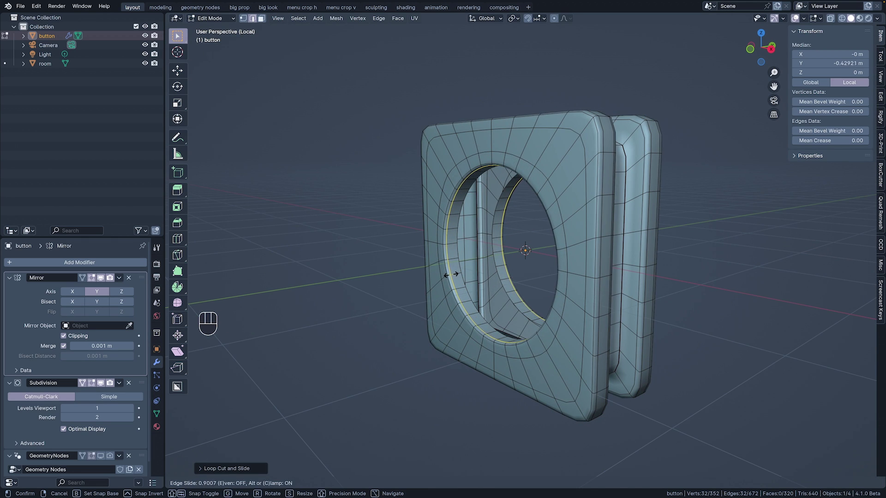
{"action": "left_click", "coordinate": [451, 275]}
{"action": "middle_click_drag", "start_coordinate": [337, 295], "coordinate": [433, 292]}
{"action": "key", "text": "ctrl+r"}
{"action": "left_click", "coordinate": [513, 270]}
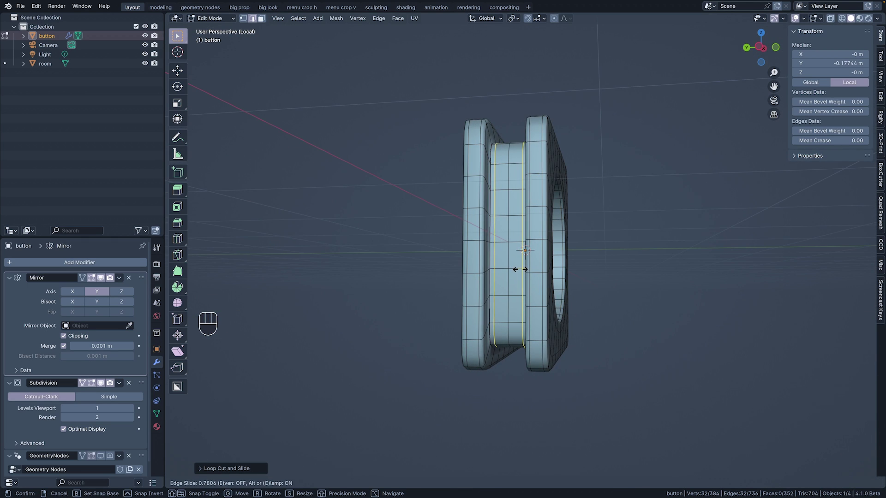
{"action": "left_click", "coordinate": [521, 269]}
- Add a loop cut around the button's front face close to its outer edge
{"action": "left_click_drag", "start_coordinate": [438, 266], "coordinate": [425, 264]}
{"action": "middle_click_drag", "start_coordinate": [423, 265], "coordinate": [389, 268]}
{"action": "scroll", "coordinate": [366, 277], "scroll_direction": "down", "scroll_amount": 1}
{"action": "scroll", "coordinate": [330, 257], "scroll_direction": "up", "scroll_amount": 2}
{"action": "scroll", "coordinate": [364, 254], "scroll_direction": "down", "scroll_amount": 1}
{"action": "scroll", "coordinate": [365, 253], "scroll_direction": "down", "scroll_amount": 1}
{"action": "key", "text": "ctrl+r"}
{"action": "left_click", "coordinate": [449, 298]}
{"action": "left_click", "coordinate": [454, 302]}
{"action": "left_click", "coordinate": [438, 291]}
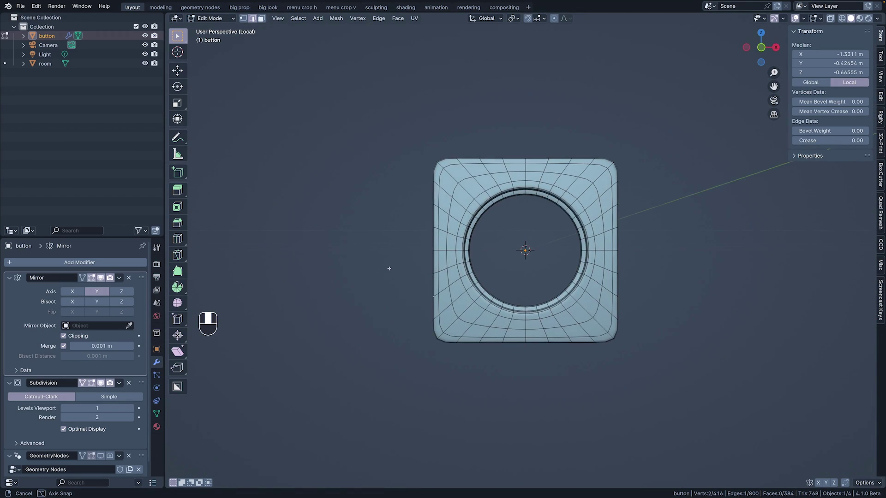
- Scale the button object uniformly to 0.450 in Object Mode and apply the scale
{"action": "key", "text": "KP_1"}
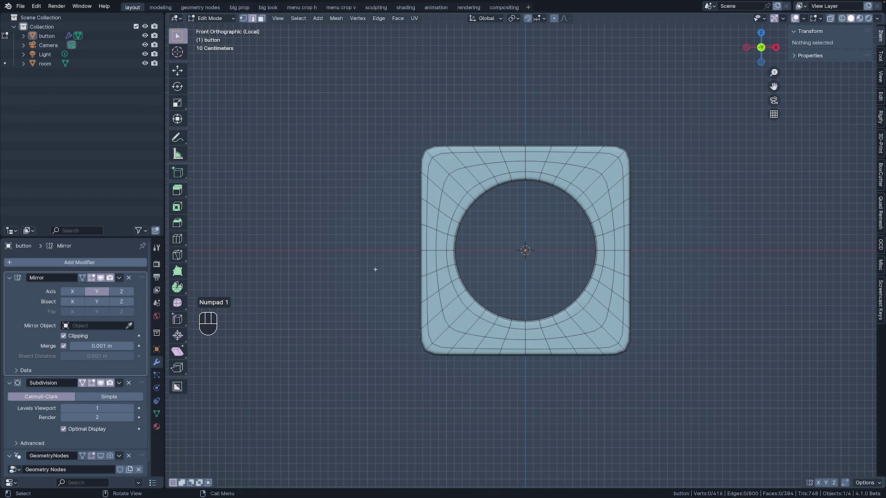
{"action": "key", "text": "Tab"}
{"action": "key", "text": "s"}
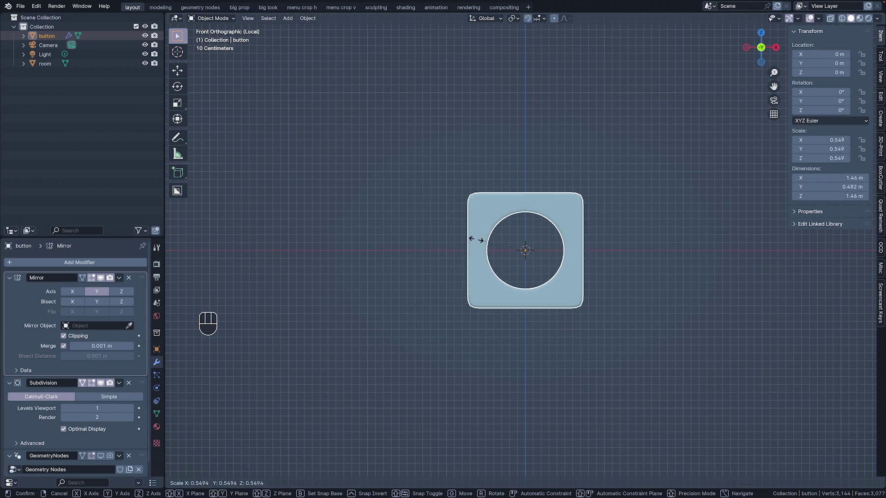
{"action": "left_click", "coordinate": [488, 233]}
{"action": "key", "text": "ctrl+a"}
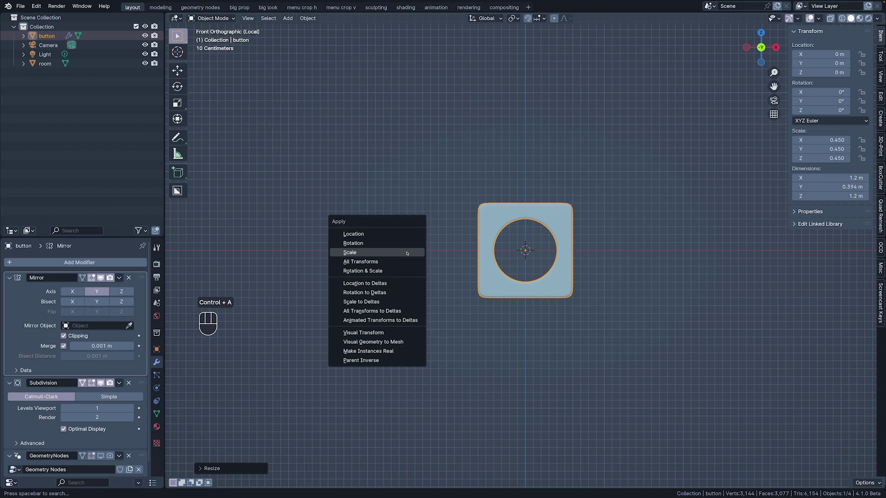
{"action": "left_click", "coordinate": [407, 253]}
- Select the edge loops around the circular opening and enlarge them from the front view, excluding Y
{"action": "key", "text": "Tab"}
{"action": "scroll", "coordinate": [403, 251], "scroll_direction": "up", "scroll_amount": 7}
{"action": "middle_click_drag", "start_coordinate": [403, 251], "coordinate": [429, 277]}
{"action": "left_click", "coordinate": [444, 331], "text": "alt+shift"}
{"action": "left_click", "coordinate": [438, 337], "text": "alt+shift"}
{"action": "left_click", "coordinate": [430, 352], "text": "alt+shift"}
{"action": "key", "text": "KP_1"}
{"action": "key", "text": "s"}
{"action": "key", "text": "shift+y"}
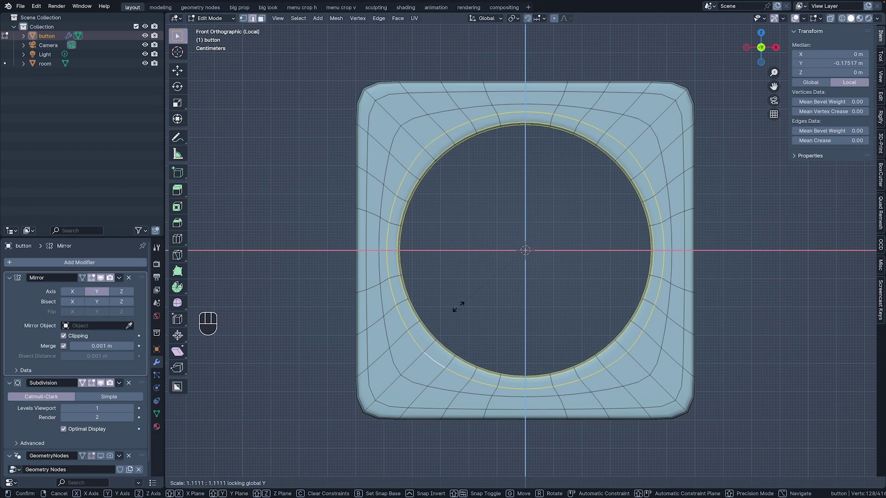
{"action": "left_click", "coordinate": [456, 308]}
- Rescale the front face's surrounding edge loop excluding Y, and scale the opening's edge loops by about 1.01
{"action": "left_click", "coordinate": [417, 384], "text": "alt"}
{"action": "key", "text": "s"}
{"action": "key", "text": "shift+y"}
{"action": "left_click", "coordinate": [415, 386]}
{"action": "middle_click_drag", "start_coordinate": [414, 385], "coordinate": [424, 369]}
{"action": "left_click", "coordinate": [427, 352], "text": "alt"}
{"action": "key", "text": "KP_1"}
{"action": "key", "text": "s"}
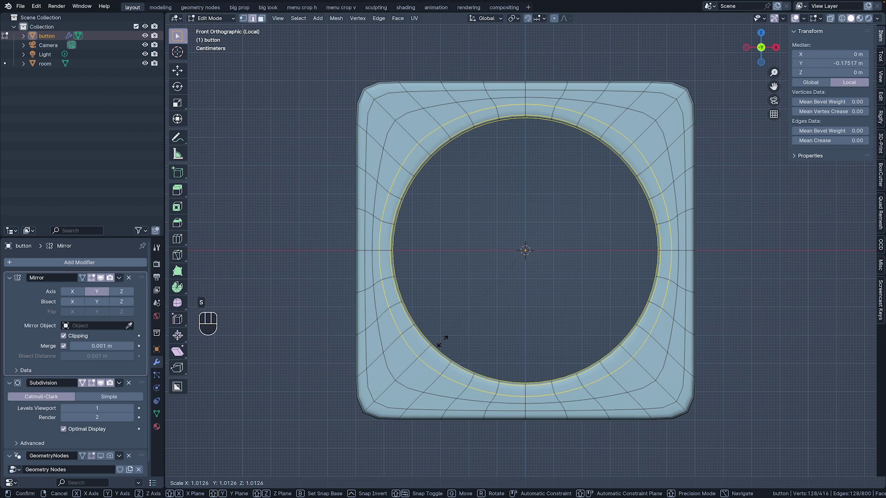
{"action": "left_click", "coordinate": [442, 341]}
- Add a separate mesh circle object at the origin, rotated 90° about X
{"action": "scroll", "coordinate": [431, 351], "scroll_direction": "down", "scroll_amount": 3}
{"action": "key", "text": "Tab"}
{"action": "left_click", "coordinate": [393, 352]}
{"action": "key", "text": "shift+a"}
{"action": "mouse_move", "coordinate": [391, 327]}
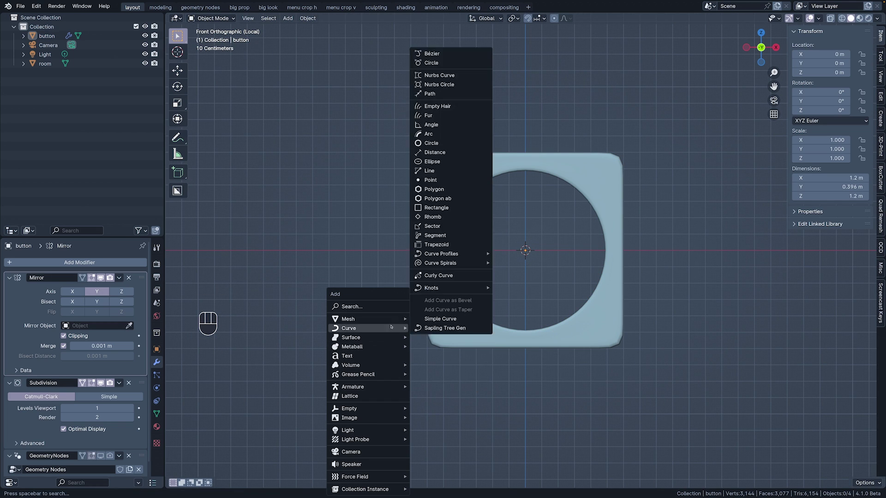
{"action": "left_click", "coordinate": [431, 143]}
{"action": "left_click", "coordinate": [222, 468]}
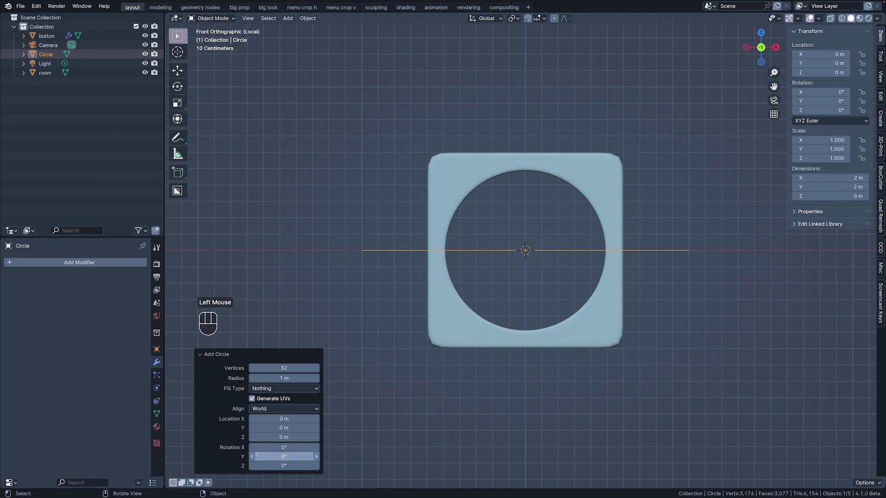
{"action": "left_click", "coordinate": [273, 449]}
{"action": "type", "text": "90"}
{"action": "key", "text": "Return"}
- Set the circle to 16 vertices and reduce its radius to 0.46 m to fit inside the button's opening
{"action": "left_click", "coordinate": [291, 367]}
{"action": "type", "text": "16"}
{"action": "key", "text": "Return"}
{"action": "left_click_drag", "start_coordinate": [286, 378], "coordinate": [258, 378]}
- Extrude the circle's edges inward in Edit Mode with a scale of 0.530 to form a flat ring
{"action": "key", "text": "Tab"}
{"action": "key", "text": "e"}
{"action": "key", "text": "s"}
{"action": "left_click", "coordinate": [504, 302]}
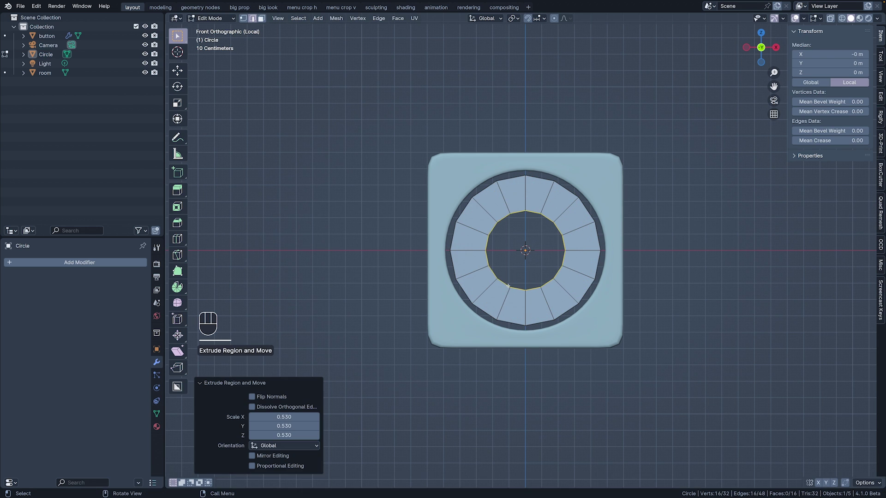
- Move the whole ring about -0.13 m along Y toward the button's front
{"action": "middle_click_drag", "start_coordinate": [504, 302], "coordinate": [448, 397]}
{"action": "key", "text": "a"}
{"action": "key", "text": "e"}
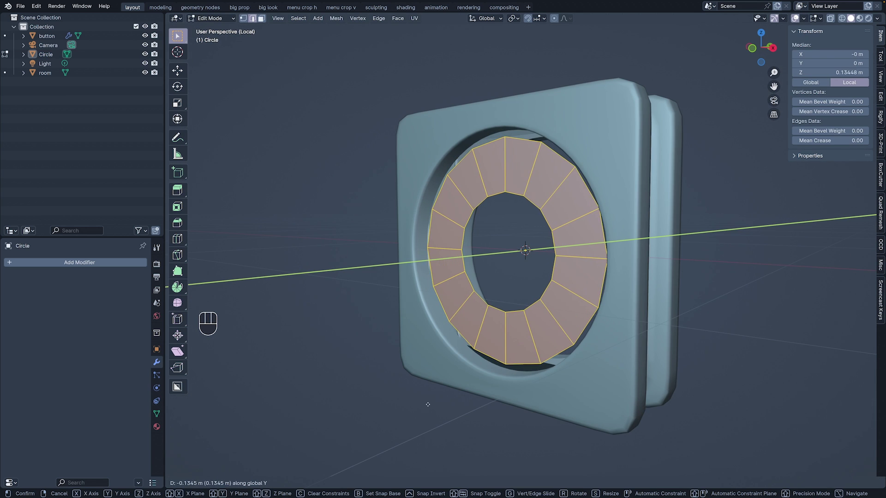
{"action": "left_click", "coordinate": [429, 403]}
- Add a Subdivision Surface modifier with viewport level 2 to the ring object
{"action": "key", "text": "Tab"}
{"action": "left_click", "coordinate": [100, 262]}
{"action": "type", "text": "sub"}
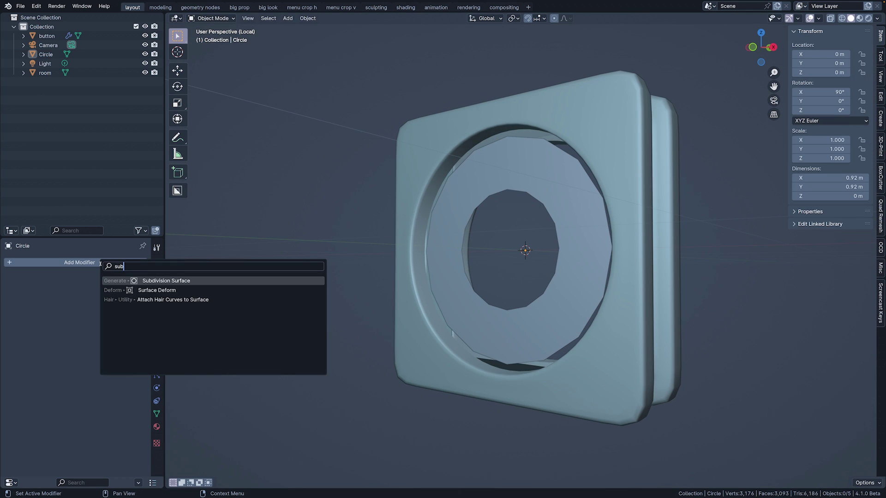
{"action": "left_click", "coordinate": [155, 280]}
- Scale the whole ring slightly to fit the opening and shift it along Y to about 0.12 m from the origin
{"action": "key", "text": "Tab"}
{"action": "middle_click_drag", "start_coordinate": [351, 351], "coordinate": [368, 350]}
{"action": "key", "text": "s"}
{"action": "left_click", "coordinate": [346, 353]}
{"action": "key", "text": "g"}
{"action": "key", "text": "y"}
{"action": "left_click", "coordinate": [340, 355]}
- Extrude the ring's inner edge loop about -0.10 m along Y, then extrude it inward with a scale of about 0.37
{"action": "scroll", "coordinate": [368, 350], "scroll_direction": "up", "scroll_amount": 2}
{"action": "left_click", "coordinate": [515, 345], "text": "alt"}
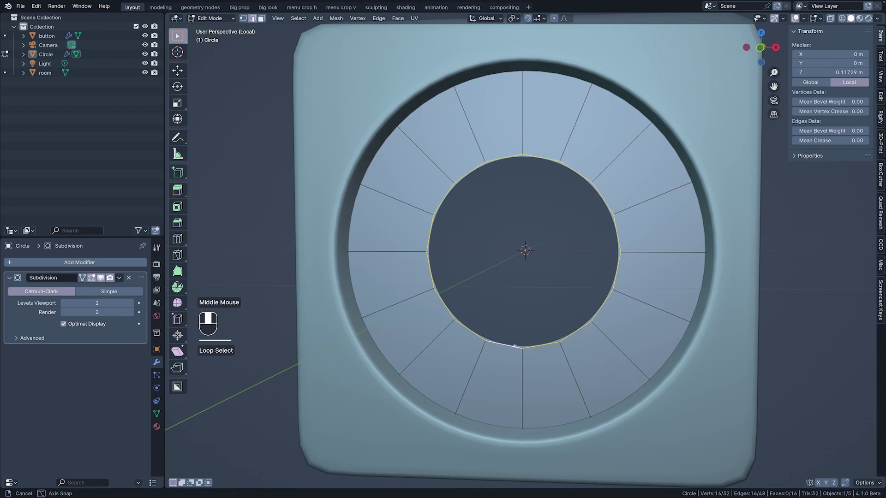
{"action": "middle_click_drag", "start_coordinate": [515, 346], "coordinate": [468, 348]}
{"action": "key", "text": "e"}
{"action": "key", "text": "y"}
{"action": "left_click", "coordinate": [437, 347]}
{"action": "key", "text": "s"}
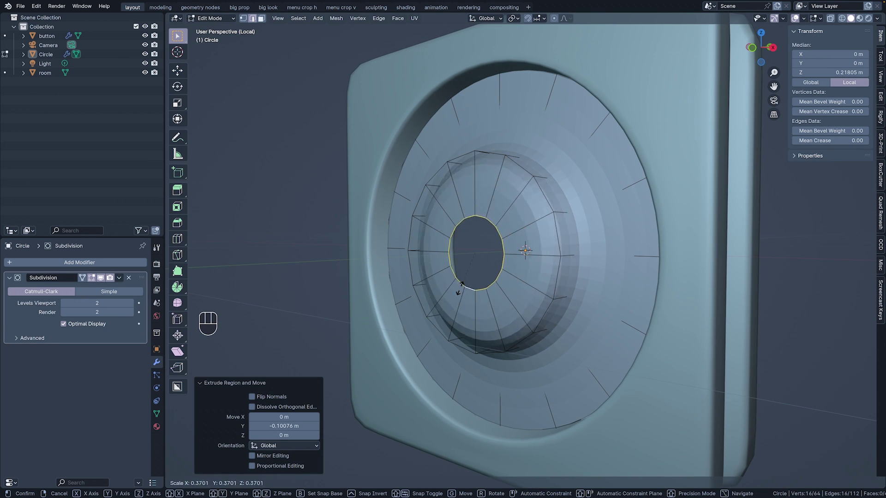
{"action": "left_click", "coordinate": [459, 289]}
- Add four supporting loop cuts around the raised center's front, side wall and base to sharpen its subdivided edges
{"action": "key", "text": "super+r"}
{"action": "left_click", "coordinate": [494, 338]}
{"action": "left_click", "coordinate": [495, 333]}
{"action": "key", "text": "super+r"}
{"action": "left_click", "coordinate": [560, 298]}
{"action": "left_click", "coordinate": [563, 297]}
{"action": "key", "text": "super+r"}
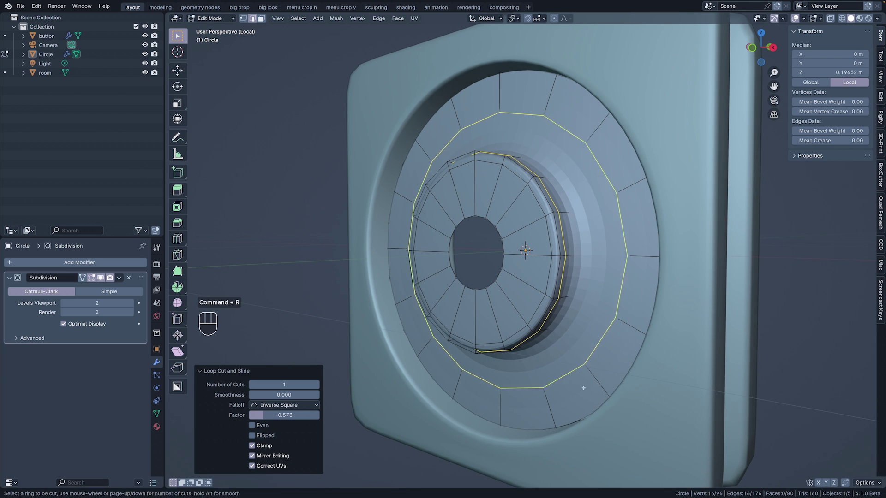
{"action": "left_click", "coordinate": [583, 388]}
{"action": "left_click", "coordinate": [560, 358]}
{"action": "key", "text": "super+r"}
{"action": "left_click", "coordinate": [544, 337]}
{"action": "left_click", "coordinate": [530, 347]}
{"action": "scroll", "coordinate": [521, 346], "scroll_direction": "down", "scroll_amount": 2}
- Shade the disc object smooth in Object Mode and return to editing its mesh
{"action": "middle_click_drag", "start_coordinate": [513, 347], "coordinate": [545, 345]}
{"action": "left_click", "coordinate": [82, 277]}
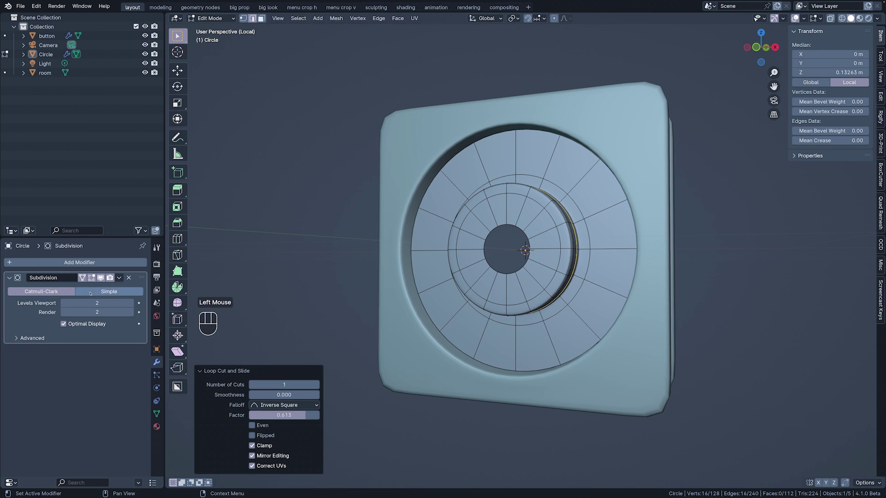
{"action": "key", "text": "Tab"}
{"action": "right_click", "coordinate": [337, 320]}
{"action": "left_click", "coordinate": [336, 318]}
{"action": "key", "text": "Tab"}
- Fill the disc's central hole with a face and knife-cut it horizontally through the middle
{"action": "scroll", "coordinate": [337, 320], "scroll_direction": "up", "scroll_amount": 5}
{"action": "left_click", "coordinate": [458, 318], "text": "alt"}
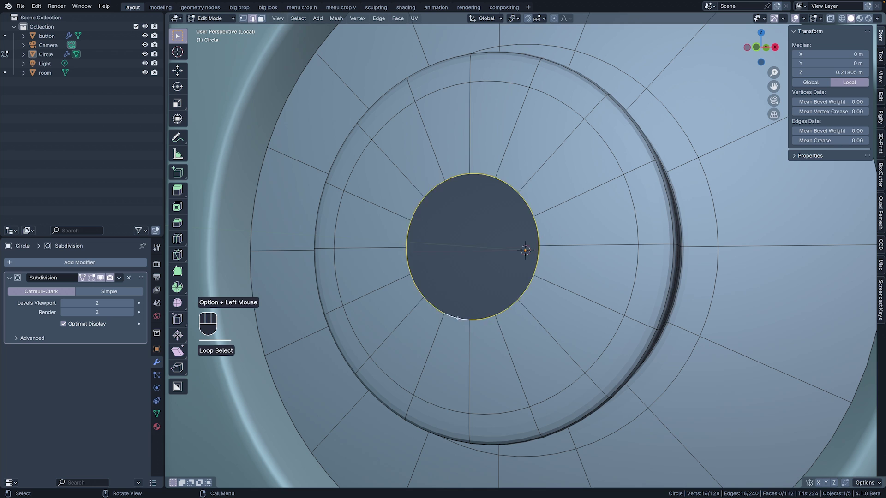
{"action": "key", "text": "f"}
{"action": "key", "text": "k"}
{"action": "left_click", "coordinate": [398, 248]}
{"action": "left_click", "coordinate": [552, 245]}
{"action": "key", "text": "space"}
- Knife-cut the central face vertically and diagonally through its center to divide it into eight quads
{"action": "key", "text": "k"}
{"action": "left_click", "coordinate": [470, 156]}
{"action": "left_click", "coordinate": [469, 337]}
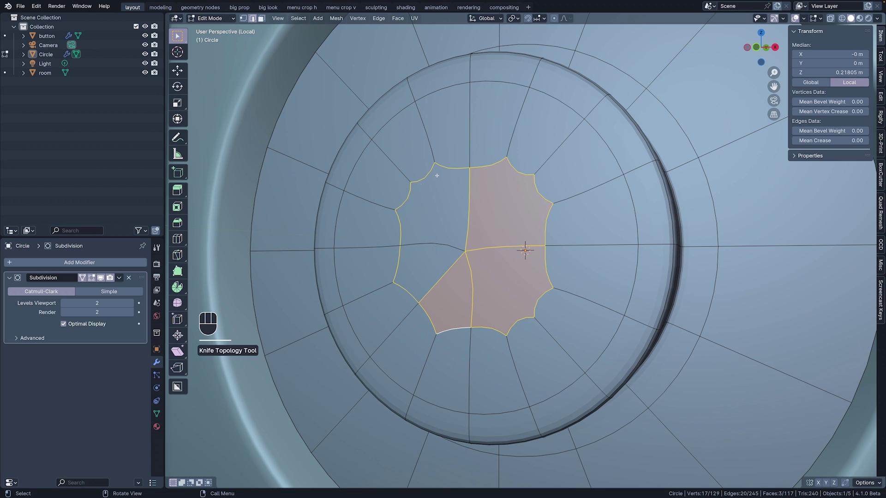
{"action": "key", "text": "k"}
{"action": "left_click", "coordinate": [411, 182]}
{"action": "left_click", "coordinate": [466, 251]}
{"action": "key", "text": "space"}
{"action": "left_click", "coordinate": [436, 249]}
- Select the raised center's front part through the mesh in side view and move it about 0.02 m along Y
{"action": "scroll", "coordinate": [437, 257], "scroll_direction": "down", "scroll_amount": 4}
{"action": "key", "text": "KP_3"}
{"action": "scroll", "coordinate": [388, 260], "scroll_direction": "up", "scroll_amount": 1}
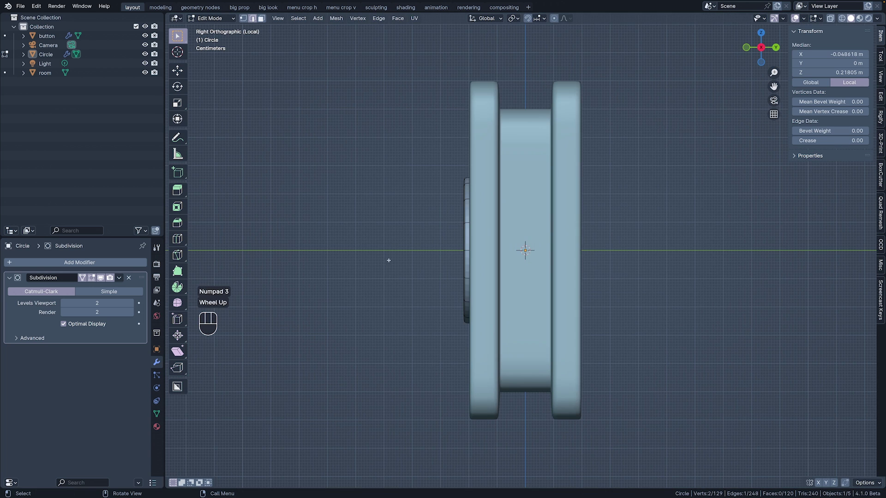
{"action": "key", "text": "alt+z"}
{"action": "left_click_drag", "start_coordinate": [420, 154], "coordinate": [476, 334]}
{"action": "key", "text": "g"}
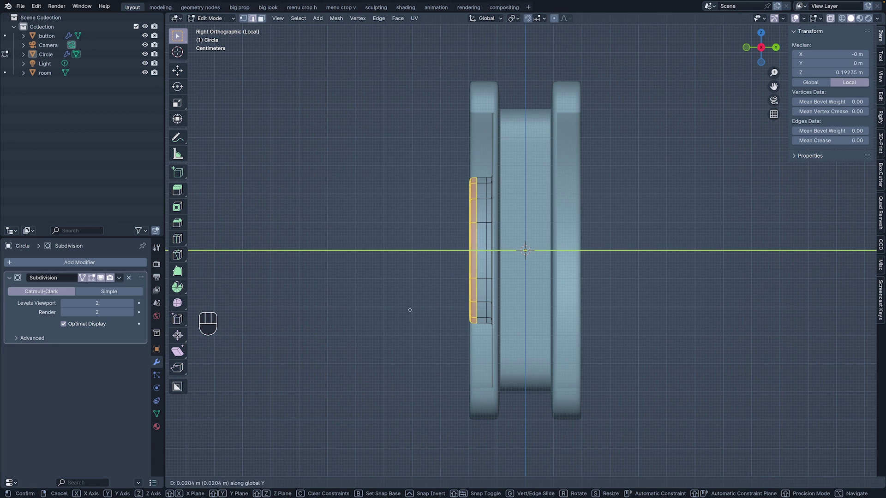
{"action": "left_click", "coordinate": [409, 309]}
{"action": "left_click", "coordinate": [410, 310]}
{"action": "middle_click_drag", "start_coordinate": [388, 304], "coordinate": [461, 297]}
- Add a new 32-vertex mesh circle in Object Mode, rotated 90° on X, and reduce its radius
{"action": "key", "text": "Tab"}
{"action": "key", "text": "shift+a"}
{"action": "mouse_move", "coordinate": [312, 317]}
{"action": "left_click", "coordinate": [350, 127]}
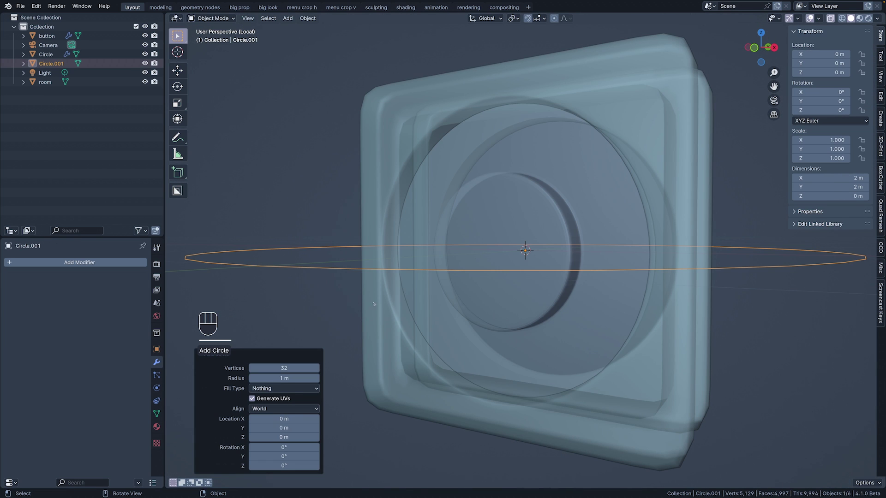
{"action": "type", "text": "90"}
{"action": "key", "text": "Return"}
{"action": "left_click_drag", "start_coordinate": [263, 378], "coordinate": [235, 378]}
- Move all the new circle's vertices about -0.36 m along Y in front of the button
{"action": "key", "text": "Tab"}
{"action": "key", "text": "g"}
{"action": "key", "text": "y"}
{"action": "left_click", "coordinate": [293, 364]}
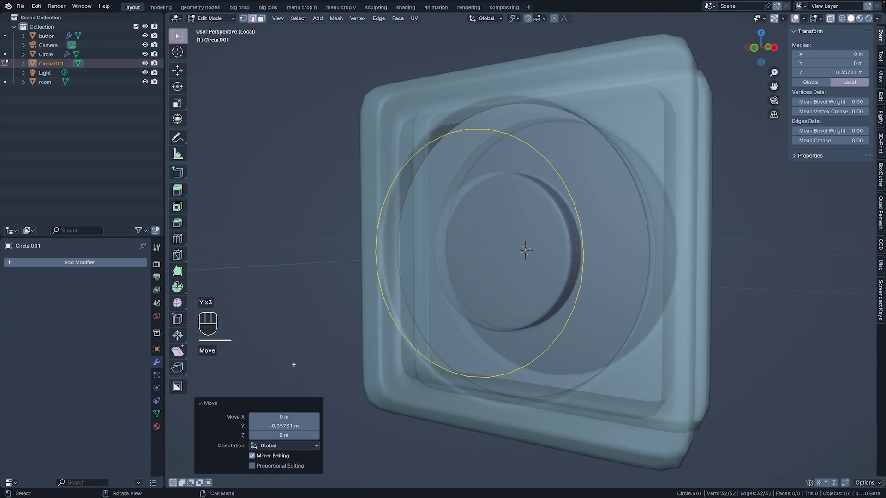
- Scale the circle to 0.732 around the raised center and extrude it outward with a scale of about 1.28
{"action": "key", "text": "KP_1"}
{"action": "key", "text": "s"}
{"action": "left_click", "coordinate": [364, 326]}
{"action": "key", "text": "e"}
{"action": "key", "text": "s"}
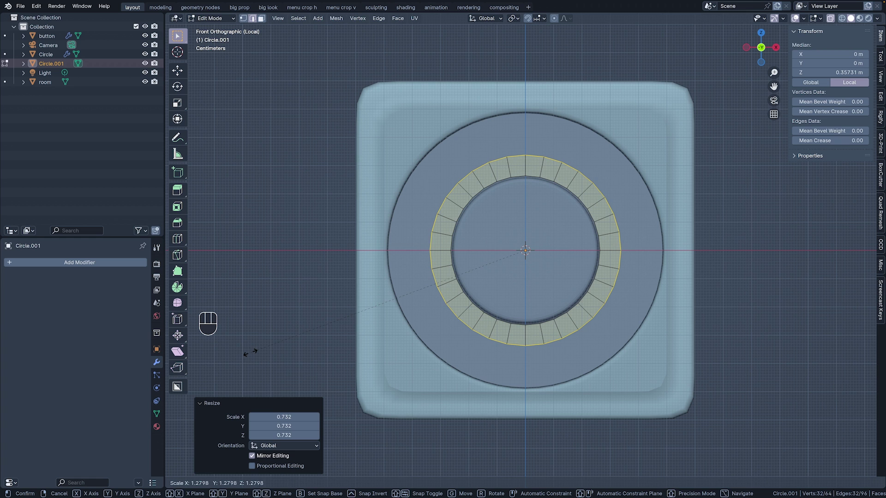
{"action": "left_click", "coordinate": [249, 352]}
- Extrude two outer edges on each of the ring's four sides outward with a scale of 1.668 to form arms
{"action": "left_click", "coordinate": [429, 249]}
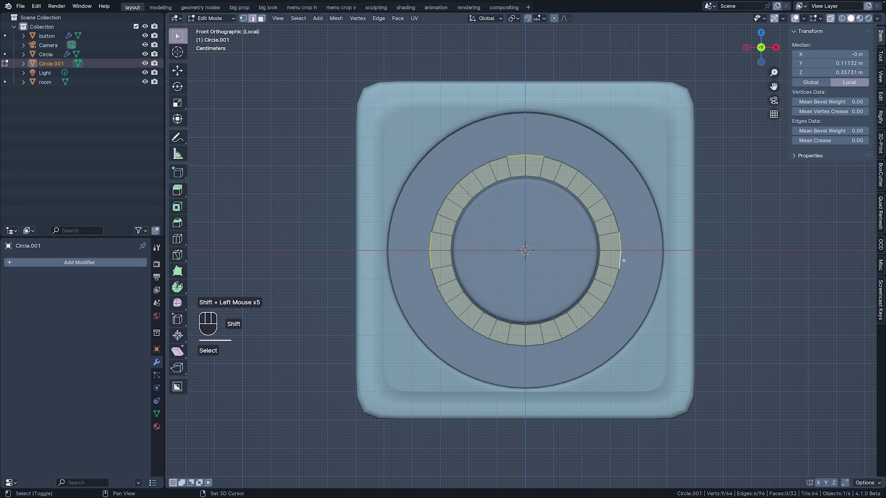
{"action": "left_click", "coordinate": [515, 344], "text": "shift"}
{"action": "key", "text": "e"}
{"action": "key", "text": "s"}
{"action": "left_click", "coordinate": [442, 391]}
- Add two evenly spaced loop cuts across each of the four arms
{"action": "key", "text": "super+r"}
{"action": "scroll", "coordinate": [523, 124], "scroll_direction": "up", "scroll_amount": 1}
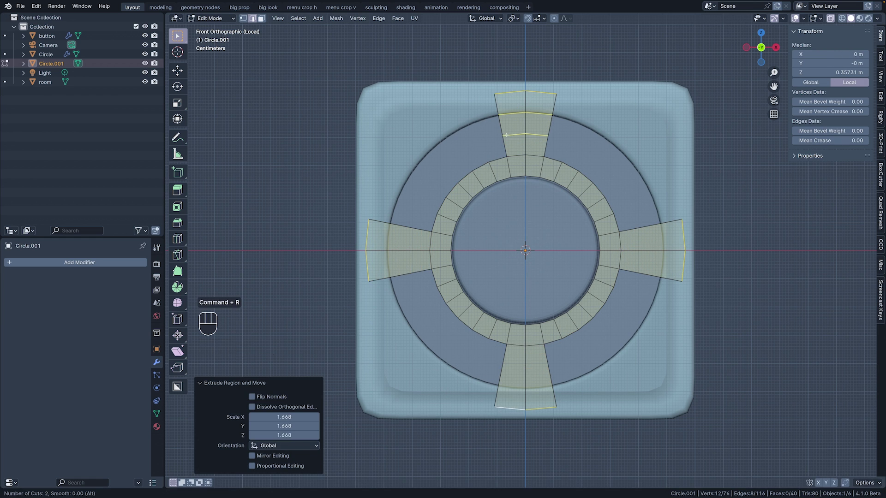
{"action": "left_click", "coordinate": [523, 124]}
{"action": "right_click", "coordinate": [523, 124]}
{"action": "key", "text": "super+r"}
{"action": "key", "text": "super+r"}
{"action": "scroll", "coordinate": [525, 369], "scroll_direction": "up", "scroll_amount": 1}
{"action": "left_click", "coordinate": [525, 369]}
{"action": "right_click", "coordinate": [525, 369]}
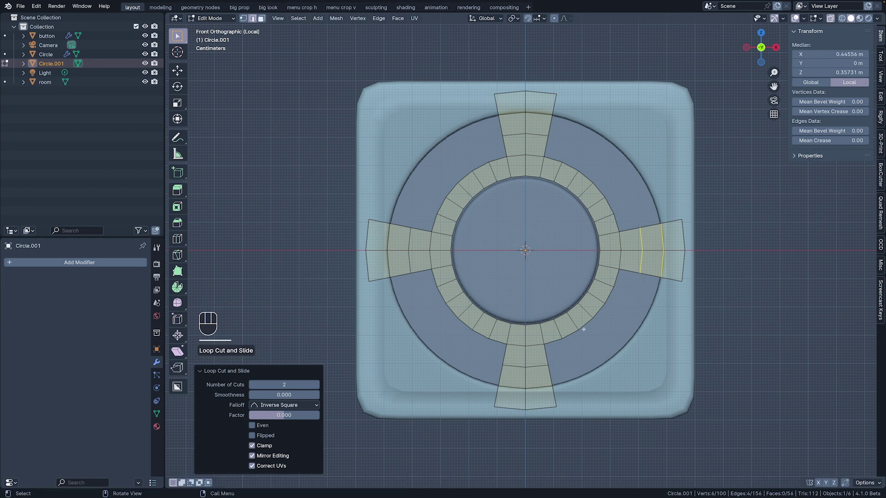
- Add a Solidify modifier to the four-armed ring with thickness 0.06 m and offset 1
{"action": "key", "text": "Tab"}
{"action": "left_click", "coordinate": [76, 263]}
{"action": "mouse_move", "coordinate": [76, 266]}
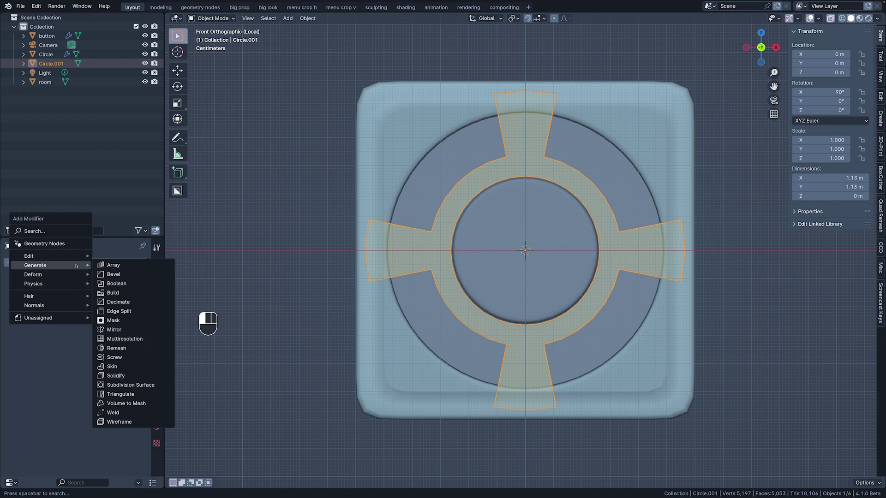
{"action": "left_click", "coordinate": [114, 376]}
{"action": "middle_click_drag", "start_coordinate": [298, 317], "coordinate": [231, 324]}
{"action": "key", "text": "alt+z"}
{"action": "left_click_drag", "start_coordinate": [86, 319], "coordinate": [144, 303]}
{"action": "middle_click_drag", "start_coordinate": [263, 342], "coordinate": [280, 348]}
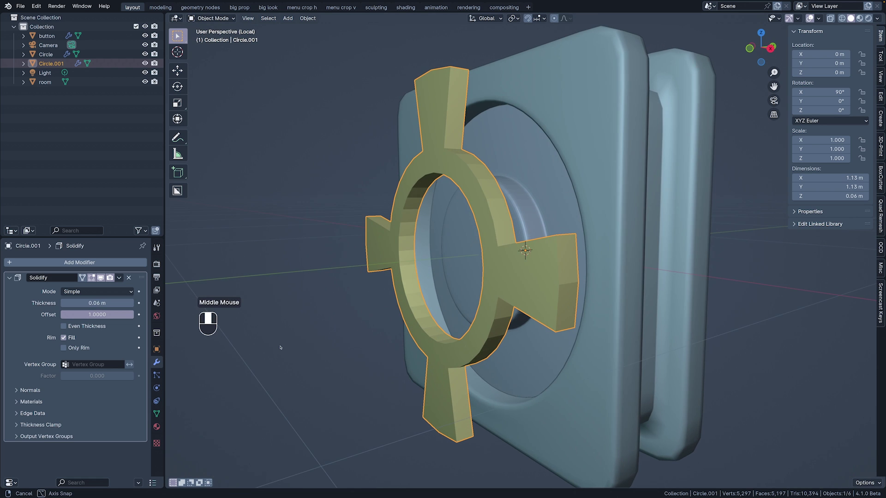
- Add a Bevel modifier to the four-armed ring with amount 0.01 m, 3 segments and an 89° angle limit
{"action": "left_click", "coordinate": [41, 263]}
{"action": "left_click", "coordinate": [114, 275]}
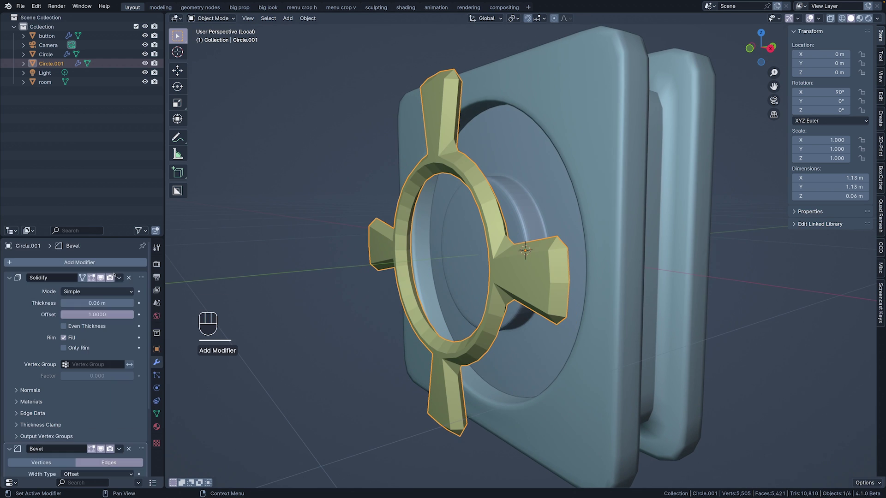
{"action": "scroll", "coordinate": [103, 411], "scroll_direction": "down", "scroll_amount": 5}
{"action": "key", "text": "Return"}
{"action": "left_click", "coordinate": [131, 405]}
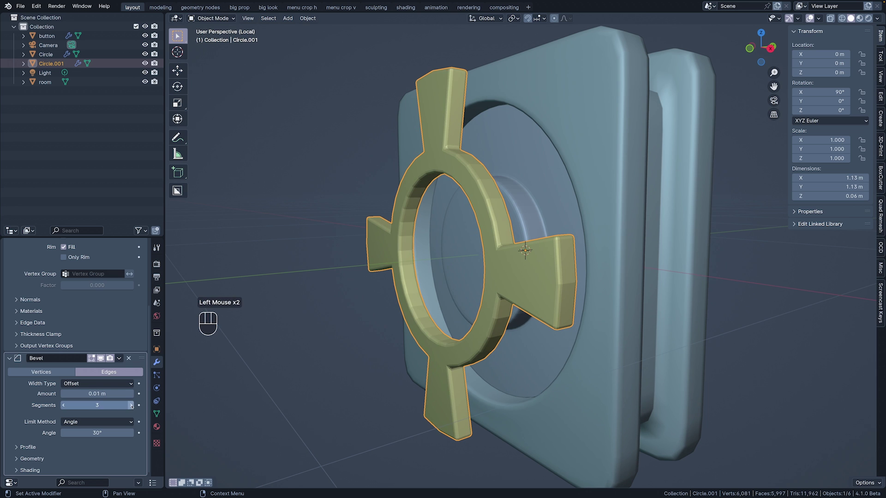
{"action": "scroll", "coordinate": [439, 319], "scroll_direction": "up", "scroll_amount": 3}
{"action": "scroll", "coordinate": [440, 317], "scroll_direction": "down", "scroll_amount": 1}
{"action": "middle_click_drag", "start_coordinate": [440, 315], "coordinate": [443, 312]}
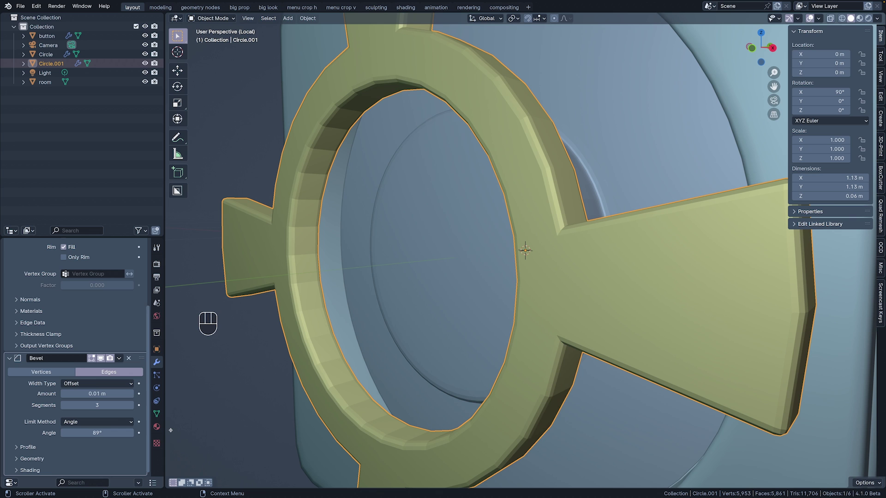
{"action": "middle_click_drag", "start_coordinate": [221, 423], "coordinate": [265, 418]}
{"action": "scroll", "coordinate": [264, 417], "scroll_direction": "down", "scroll_amount": 4}
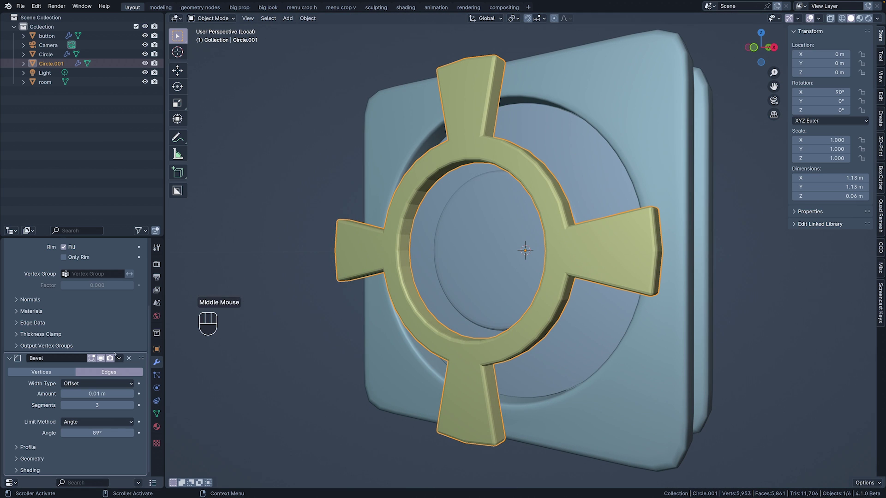
- Add a Subdivision Surface modifier with viewport level 2 to the four-armed ring and shade it smooth
{"action": "scroll", "coordinate": [46, 323], "scroll_direction": "up", "scroll_amount": 3}
{"action": "left_click", "coordinate": [9, 278]}
{"action": "left_click", "coordinate": [9, 292]}
{"action": "left_click", "coordinate": [38, 264]}
{"action": "left_click", "coordinate": [124, 383]}
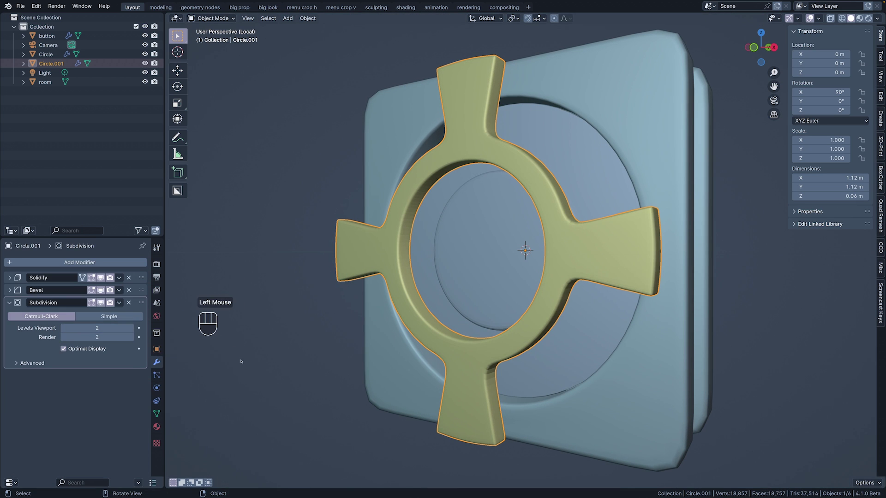
{"action": "right_click", "coordinate": [260, 369]}
{"action": "left_click", "coordinate": [221, 318]}
{"action": "middle_click_drag", "start_coordinate": [307, 352], "coordinate": [415, 318]}
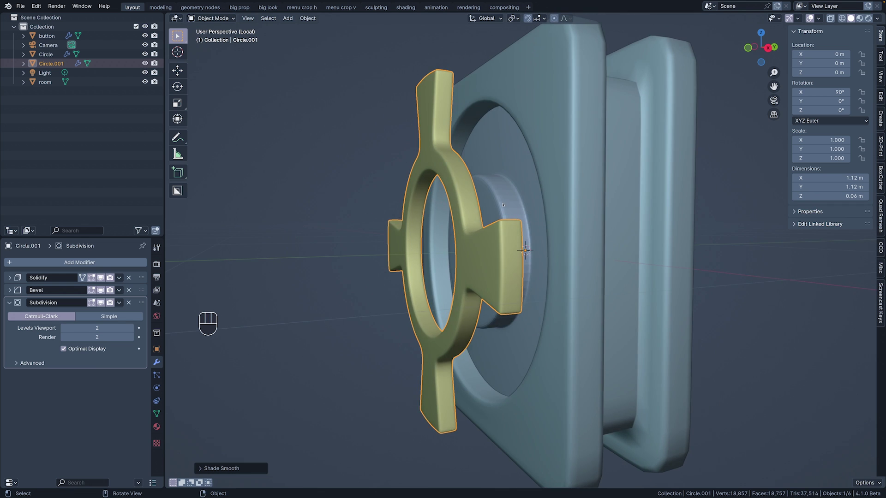
- Move the whole four-armed ring mesh along Y into the button's circular opening
{"action": "key", "text": "Tab"}
{"action": "key", "text": "a"}
{"action": "key", "text": "g"}
{"action": "key", "text": "y"}
{"action": "left_click", "coordinate": [469, 303]}
{"action": "key", "text": "Tab"}
{"action": "left_click", "coordinate": [351, 319]}
- Add a Mirror modifier to the inner disc across Z only and place it above the Subdivision modifier
{"action": "middle_click_drag", "start_coordinate": [350, 318], "coordinate": [233, 326]}
{"action": "scroll", "coordinate": [286, 324], "scroll_direction": "down", "scroll_amount": 3}
{"action": "left_click", "coordinate": [475, 314]}
{"action": "left_click", "coordinate": [110, 262]}
{"action": "type", "text": "mi"}
{"action": "left_click", "coordinate": [154, 277]}
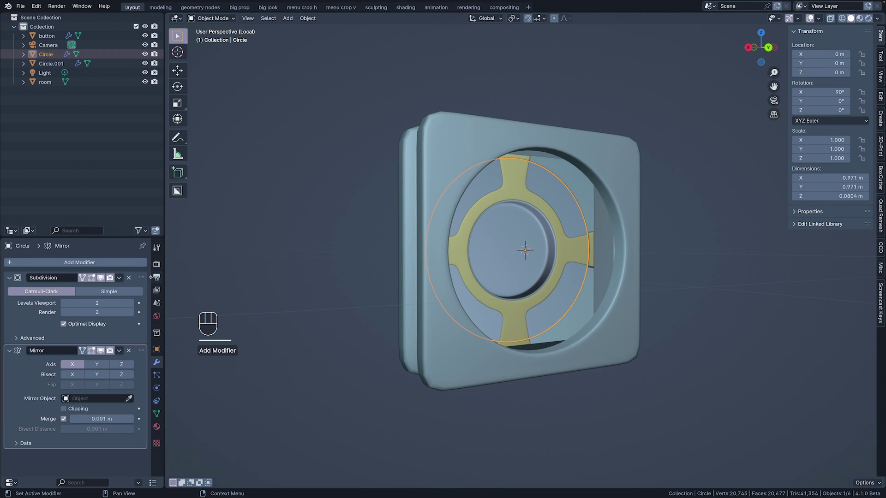
{"action": "left_click", "coordinate": [121, 365]}
{"action": "left_click", "coordinate": [72, 365]}
{"action": "left_click_drag", "start_coordinate": [141, 350], "coordinate": [154, 270]}
- Add a Mirror modifier to the four-armed ring across Z only and place it first in the modifier stack
{"action": "left_click", "coordinate": [418, 305]}
{"action": "middle_click_drag", "start_coordinate": [356, 305], "coordinate": [443, 301]}
{"action": "left_click", "coordinate": [482, 298]}
{"action": "left_click", "coordinate": [68, 263]}
{"action": "type", "text": "mi"}
{"action": "left_click", "coordinate": [118, 281]}
{"action": "left_click", "coordinate": [122, 328]}
{"action": "left_click", "coordinate": [72, 329]}
{"action": "left_click_drag", "start_coordinate": [141, 315], "coordinate": [141, 273]}
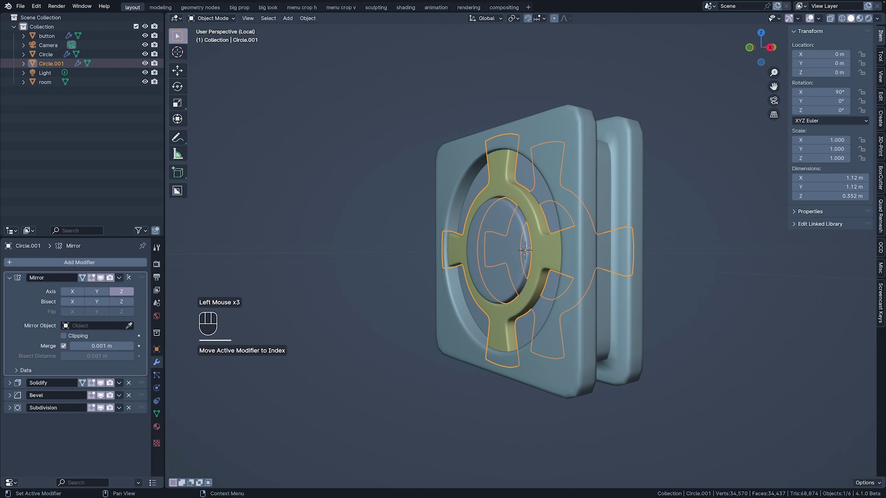
- Apply the four-armed ring's rotation and change its Mirror axis to Y only
{"action": "left_click", "coordinate": [350, 323]}
{"action": "mouse_move", "coordinate": [350, 323]}
{"action": "middle_mouse_down"}
{"action": "mouse_move", "coordinate": [339, 323]}
{"action": "mouse_move", "coordinate": [362, 325]}
{"action": "middle_mouse_up"}
{"action": "left_click", "coordinate": [497, 339]}
{"action": "key", "text": "ctrl+a"}
{"action": "left_click", "coordinate": [440, 323]}
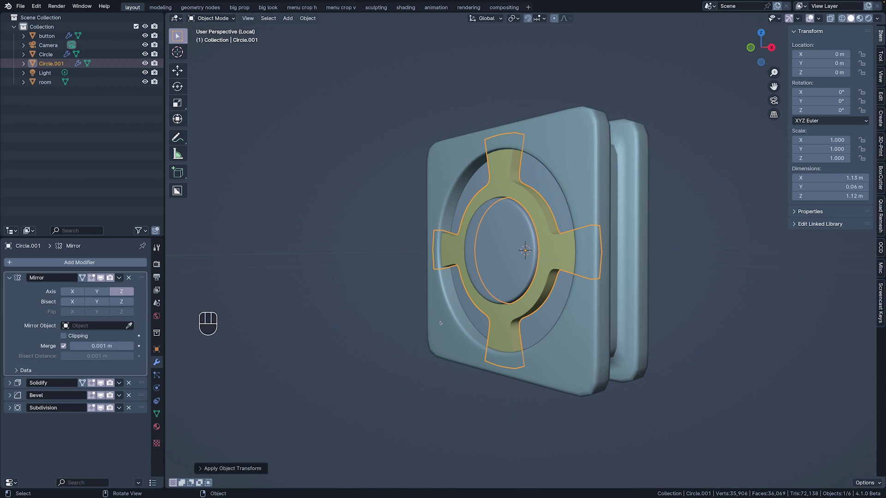
{"action": "left_click", "coordinate": [96, 292]}
{"action": "left_click", "coordinate": [120, 291]}
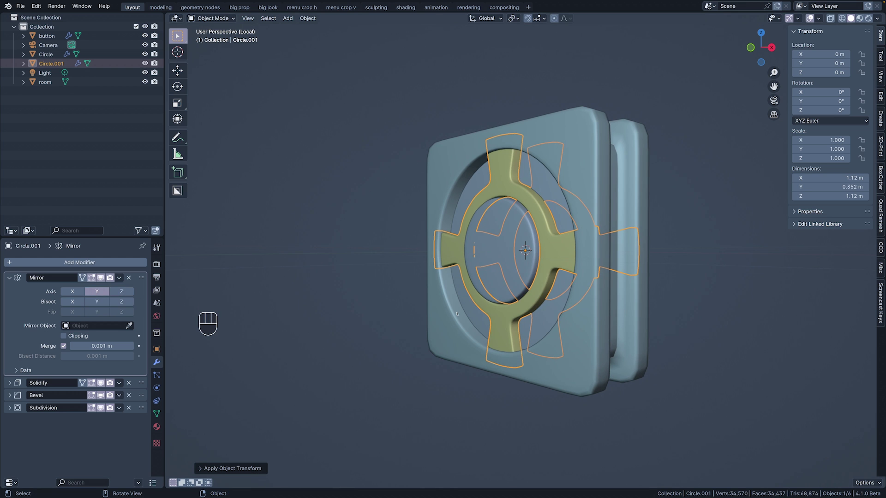
- Apply the inner disc's rotation and mirror it across Y only
{"action": "left_click", "coordinate": [470, 304]}
{"action": "key", "text": "ctrl+a"}
{"action": "left_click", "coordinate": [318, 325]}
{"action": "left_click", "coordinate": [438, 372]}
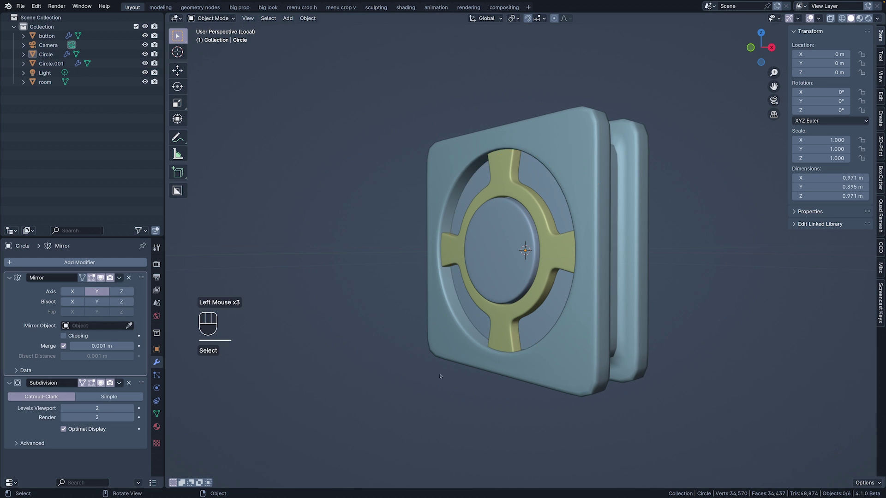
- Add a 12-vertex cylinder at the world origin with a radius of 0.09 m and a depth of 8 m
{"action": "middle_click_drag", "start_coordinate": [438, 372], "coordinate": [446, 346]}
{"action": "key", "text": "KP_1"}
{"action": "scroll", "coordinate": [357, 374], "scroll_direction": "down", "scroll_amount": 4}
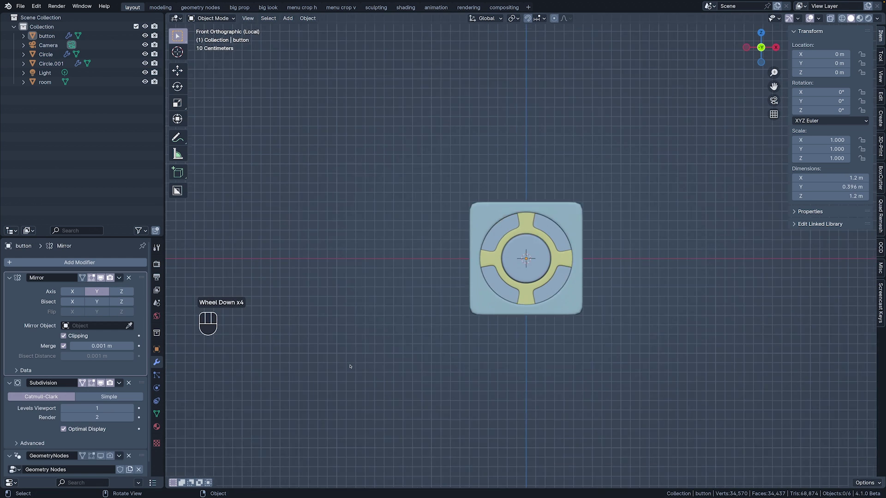
{"action": "key", "text": "shift+a"}
{"action": "left_click", "coordinate": [411, 135]}
{"action": "left_click", "coordinate": [301, 369]}
{"action": "type", "text": "0.09"}
{"action": "key", "text": "Tab"}
{"action": "type", "text": "8"}
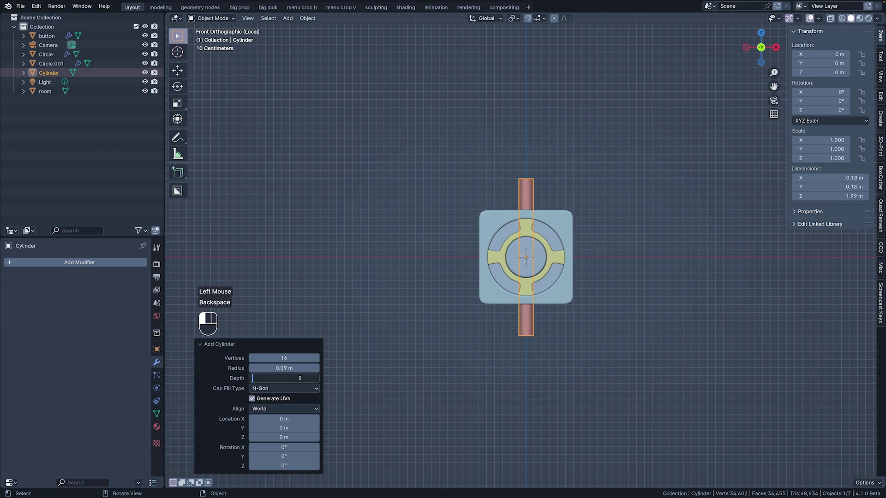
{"action": "key", "text": "Return"}
- Move the cylinder up about 4.44 m along Z and set its origin to the 3D cursor
{"action": "scroll", "coordinate": [426, 364], "scroll_direction": "down", "scroll_amount": 7}
{"action": "key", "text": "g"}
{"action": "key", "text": "z"}
{"action": "left_click", "coordinate": [380, 270]}
{"action": "scroll", "coordinate": [484, 231], "scroll_direction": "up", "scroll_amount": 5}
{"action": "right_click", "coordinate": [524, 209]}
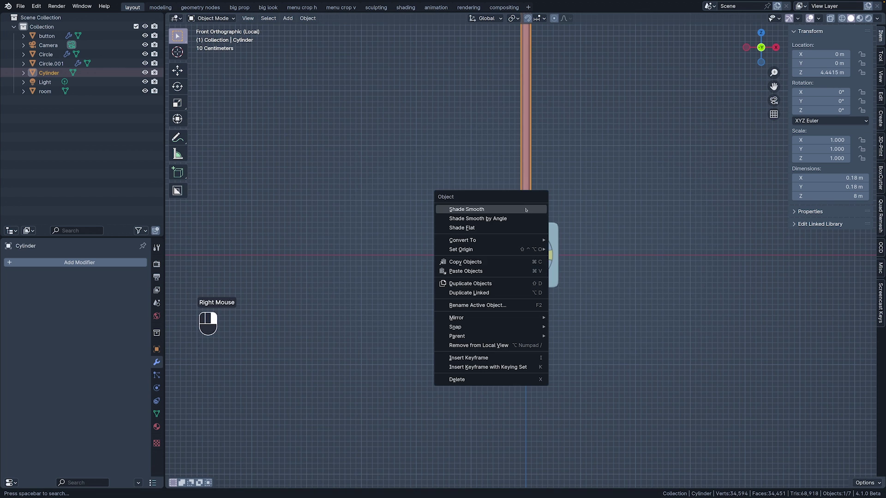
{"action": "mouse_move", "coordinate": [521, 249]}
{"action": "left_click", "coordinate": [577, 269]}
- Add a Mirror modifier to the cylinder that mirrors across Z only
{"action": "left_click", "coordinate": [80, 262]}
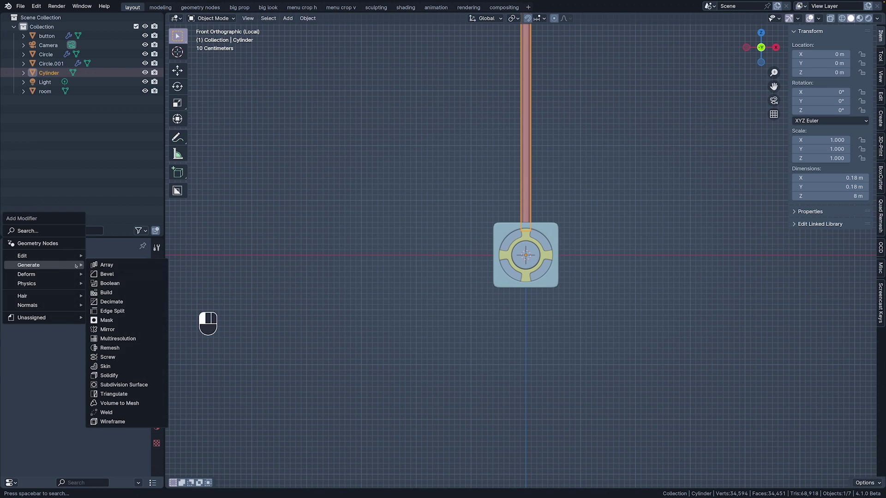
{"action": "left_click", "coordinate": [125, 348]}
{"action": "left_click", "coordinate": [122, 291]}
{"action": "left_click", "coordinate": [72, 291]}
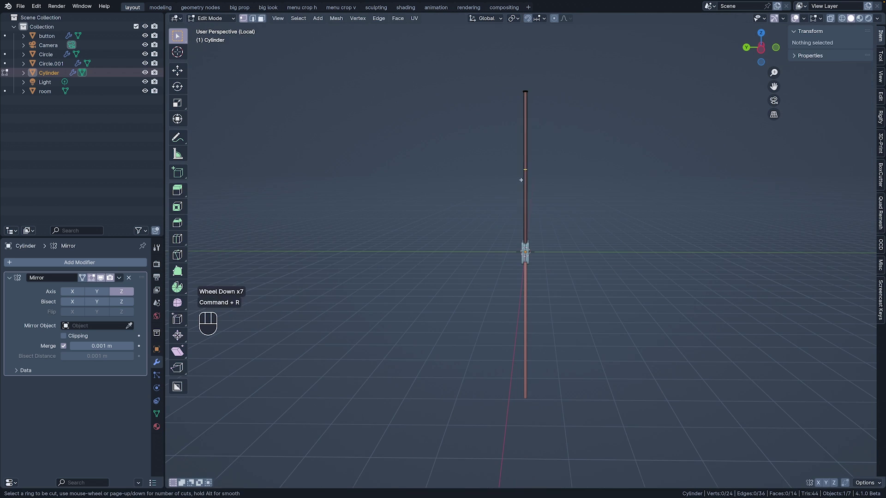
- Cut edge loops close to both ends of the pole, plus extra ones marking off a short section at its lower end
{"action": "left_click", "coordinate": [521, 179]}
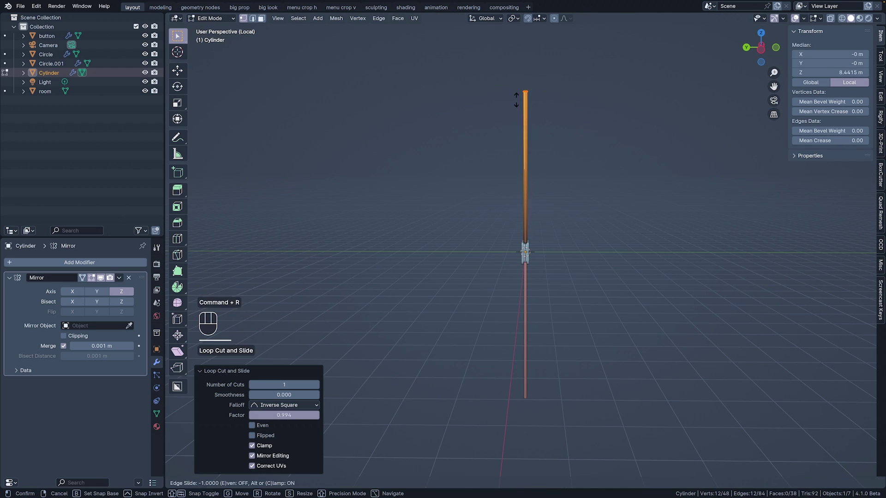
{"action": "scroll", "coordinate": [523, 221], "scroll_direction": "up", "scroll_amount": 2, "text": "alt"}
{"action": "left_click", "coordinate": [527, 249]}
{"action": "key", "text": "super+r"}
{"action": "left_click", "coordinate": [526, 231]}
{"action": "left_click", "coordinate": [526, 256]}
{"action": "scroll", "coordinate": [453, 278], "scroll_direction": "up", "scroll_amount": 4}
{"action": "key", "text": "KP_Divide"}
{"action": "key", "text": "KP_Divide"}
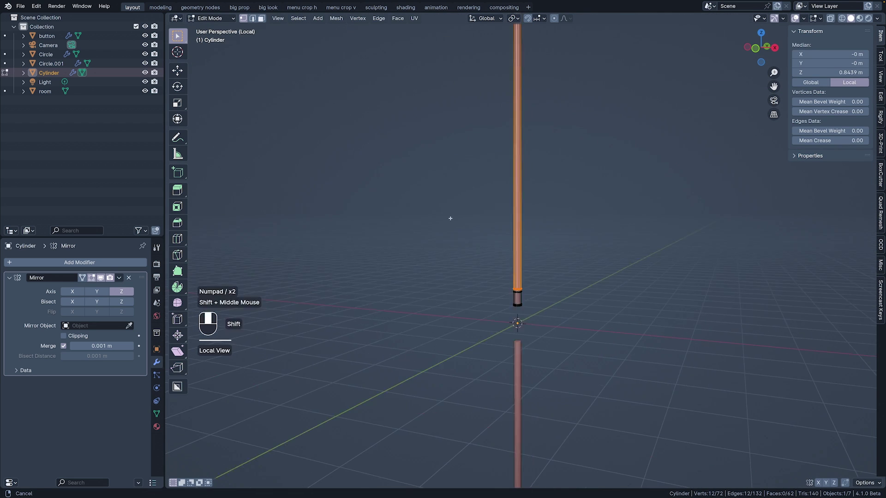
- Scale the pole's short lower section up by about 1.1 and move the edge loop above it down about 0.027 m along Z
{"action": "middle_click_drag", "start_coordinate": [451, 218], "coordinate": [417, 212], "text": "shift"}
{"action": "scroll", "coordinate": [420, 221], "scroll_direction": "up", "scroll_amount": 4}
{"action": "key", "text": "alt+z"}
{"action": "left_click_drag", "start_coordinate": [425, 245], "coordinate": [521, 333]}
{"action": "key", "text": "s"}
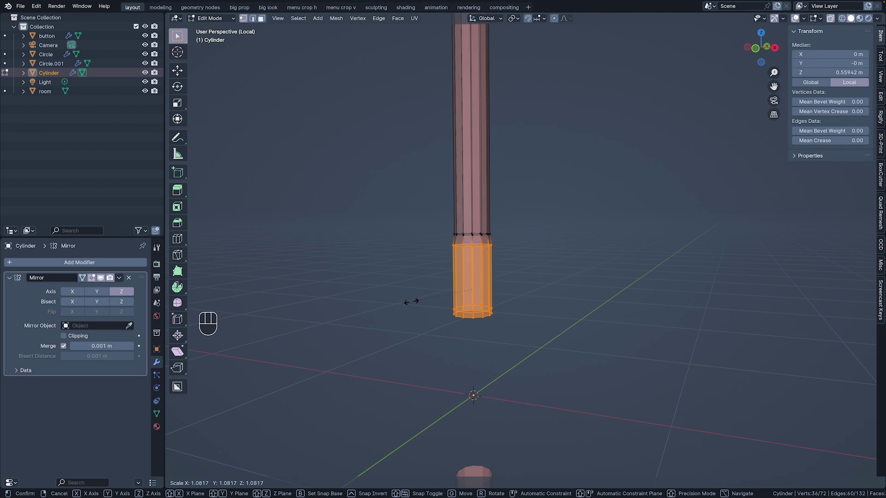
{"action": "left_click", "coordinate": [411, 301]}
{"action": "left_click_drag", "start_coordinate": [514, 335], "coordinate": [408, 298]}
{"action": "key", "text": "g"}
{"action": "key", "text": "z"}
{"action": "left_click", "coordinate": [411, 251]}
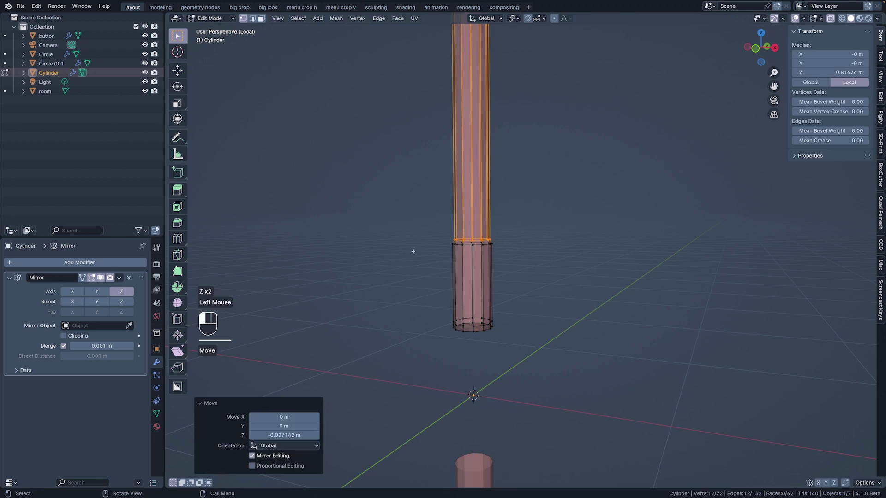
- Isolate the pole, button body, inner disc and four-armed ring together in local view
{"action": "key", "text": "Tab"}
{"action": "scroll", "coordinate": [414, 241], "scroll_direction": "down", "scroll_amount": 4}
{"action": "key", "text": "Tab"}
{"action": "key", "text": "KP_Divide"}
{"action": "middle_click_drag", "start_coordinate": [386, 225], "coordinate": [438, 225]}
{"action": "left_click", "coordinate": [547, 237], "text": "shift"}
{"action": "left_click", "coordinate": [556, 245], "text": "shift"}
{"action": "left_click", "coordinate": [556, 236], "text": "shift"}
{"action": "key", "text": "KP_Divide"}
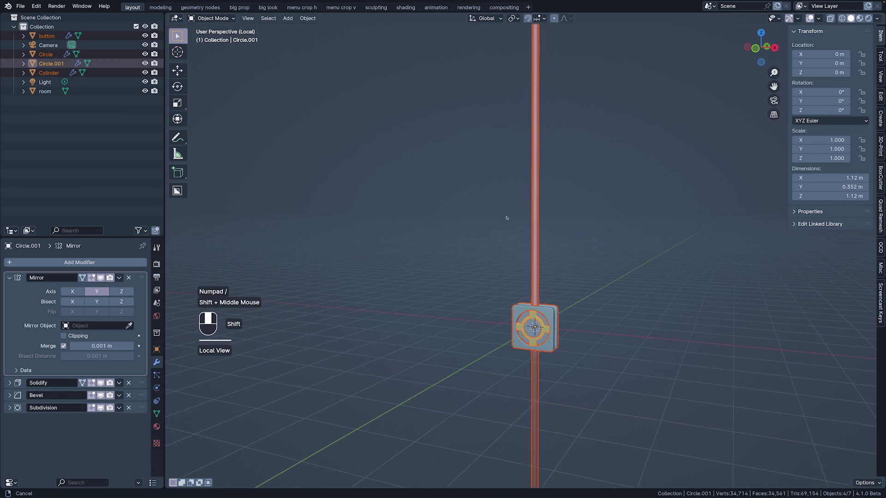
- Cut another edge loop into the pole's thickened section near the button body
{"action": "scroll", "coordinate": [506, 218], "scroll_direction": "up", "scroll_amount": 4}
{"action": "left_click", "coordinate": [545, 138]}
{"action": "key", "text": "Tab"}
{"action": "key", "text": "super+r"}
{"action": "left_click", "coordinate": [544, 144]}
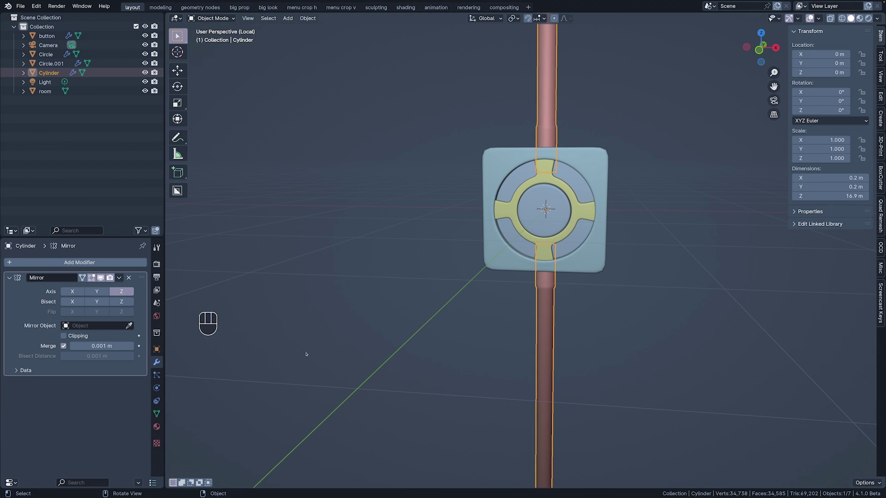
- Add a Subdivision Surface modifier to the pole with viewport level 2
{"action": "left_click", "coordinate": [109, 266]}
{"action": "mouse_move", "coordinate": [109, 269]}
{"action": "left_click", "coordinate": [166, 374]}
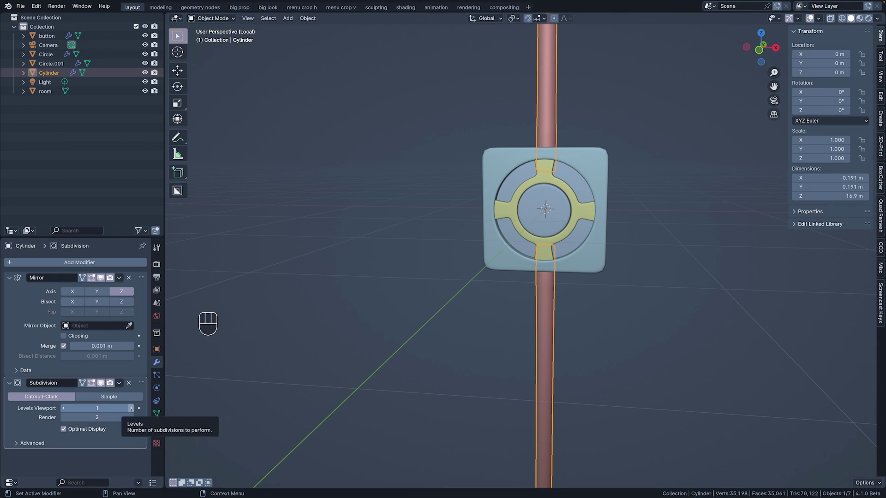
- Cut a supporting edge loop across the pole's long thin part and slide it down to just above the thickened section
{"action": "key", "text": "Tab"}
{"action": "key", "text": "KP_1"}
{"action": "key", "text": "super+r"}
{"action": "left_click", "coordinate": [523, 170]}
{"action": "left_click", "coordinate": [493, 234]}
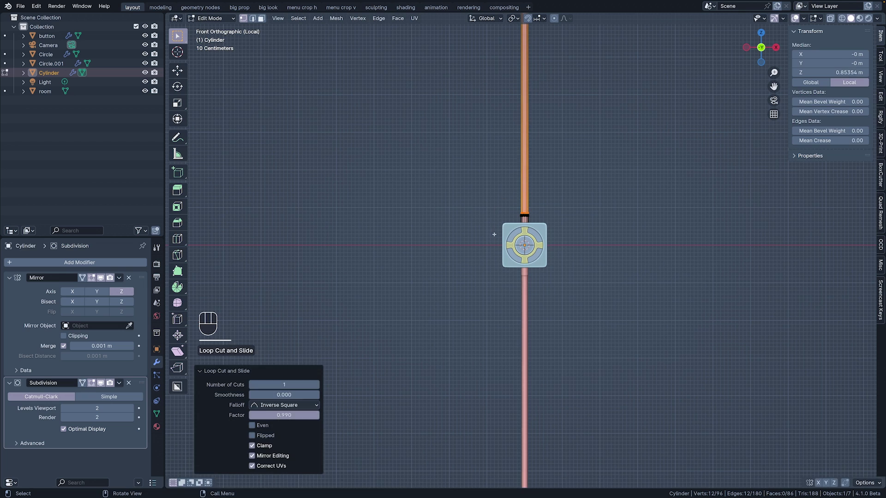
{"action": "key", "text": "Tab"}
- Rename the cylinder "button pole" and the square button body "button box"
{"action": "key", "text": "KP_1"}
{"action": "scroll", "coordinate": [493, 234], "scroll_direction": "up", "scroll_amount": 8}
{"action": "middle_click_drag", "start_coordinate": [406, 277], "coordinate": [220, 252], "text": "shift"}
{"action": "double_click", "coordinate": [92, 111]}
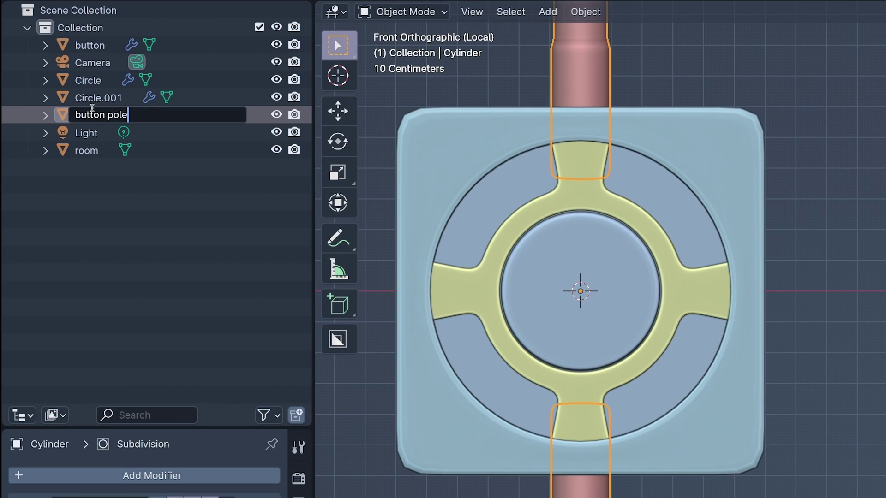
{"action": "key", "text": "Return"}
{"action": "double_click", "coordinate": [116, 44]}
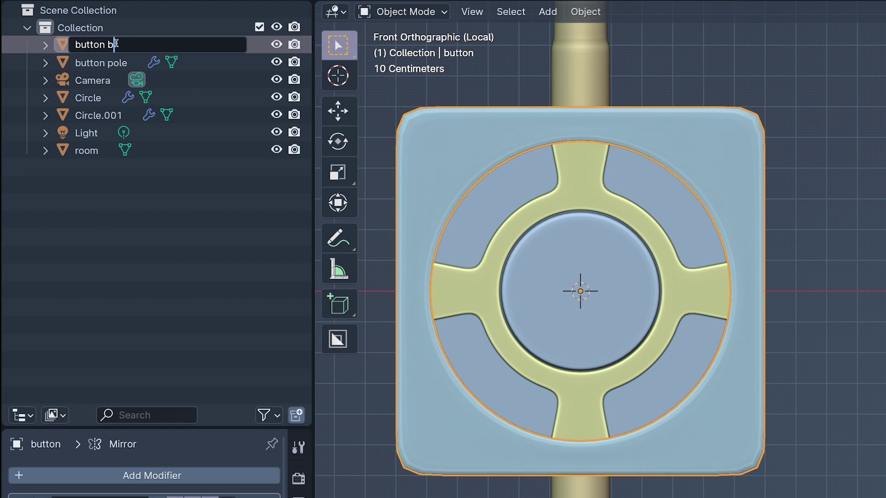
{"action": "key", "text": "Return"}
- Rename the inner disc "button button" and the four-armed ring "button grill"
{"action": "double_click", "coordinate": [100, 97]}
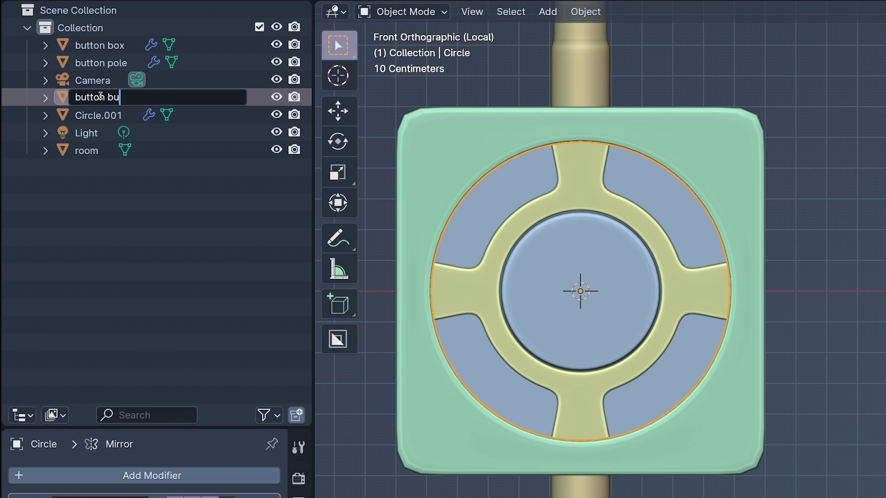
{"action": "type", "text": "button button"}
{"action": "key", "text": "Return"}
{"action": "double_click", "coordinate": [82, 115]}
{"action": "type", "text": "bu"}
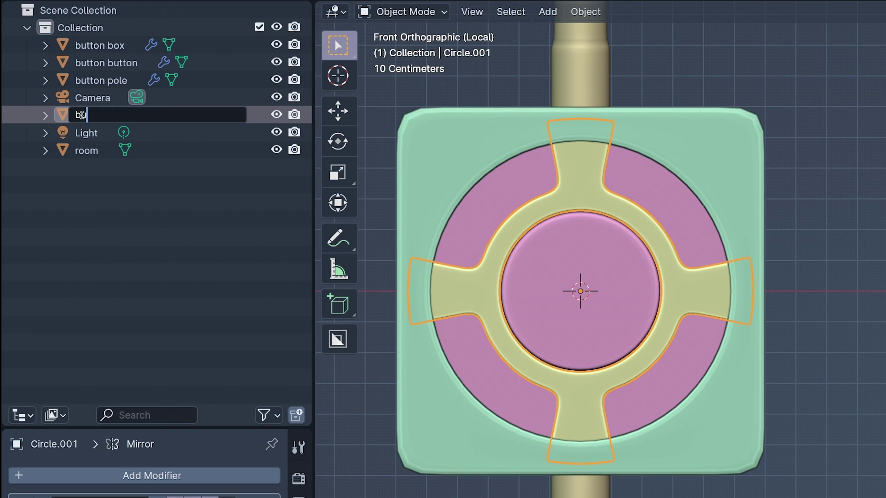
{"action": "type", "text": "tton grill"}
{"action": "key", "text": "Return"}
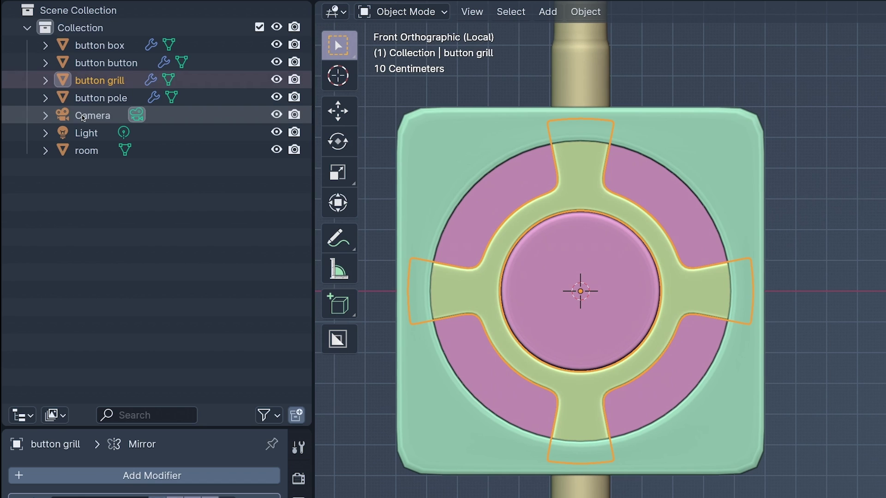
- Create a new collection, move the four button objects into it, name it "button" and collapse it
{"action": "left_click", "coordinate": [296, 415]}
{"action": "left_click", "coordinate": [88, 98]}
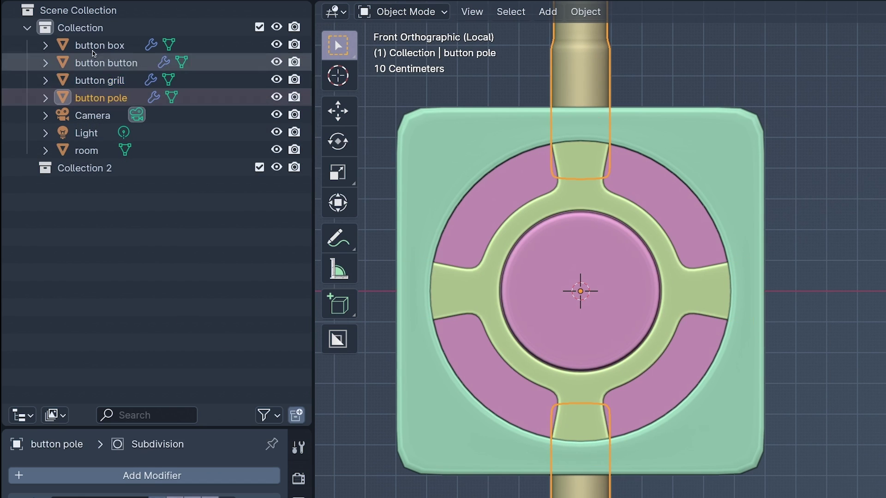
{"action": "left_click", "coordinate": [92, 46], "text": "shift"}
{"action": "left_click_drag", "start_coordinate": [86, 98], "coordinate": [83, 168]}
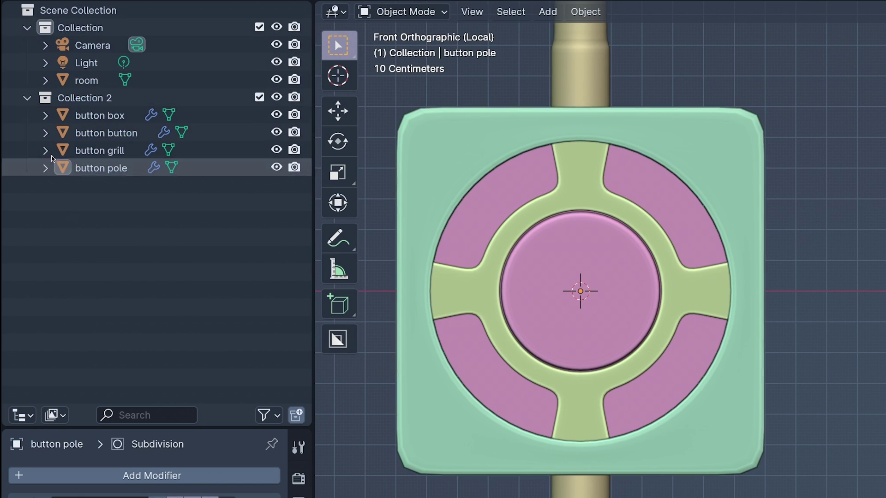
{"action": "double_click", "coordinate": [71, 97]}
{"action": "type", "text": "button"}
{"action": "key", "text": "Return"}
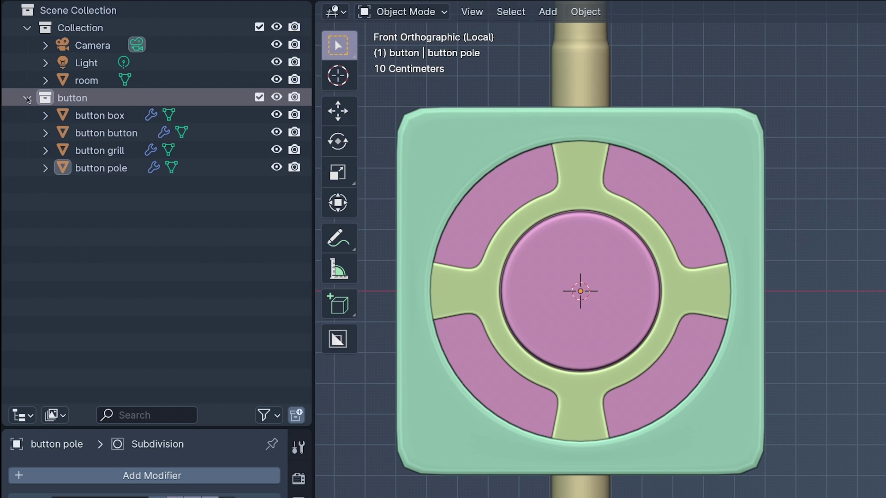
{"action": "left_click", "coordinate": [27, 99]}
- Leave local view, add a 2 m cube at the origin and move it into the main Collection
{"action": "left_click", "coordinate": [449, 446]}
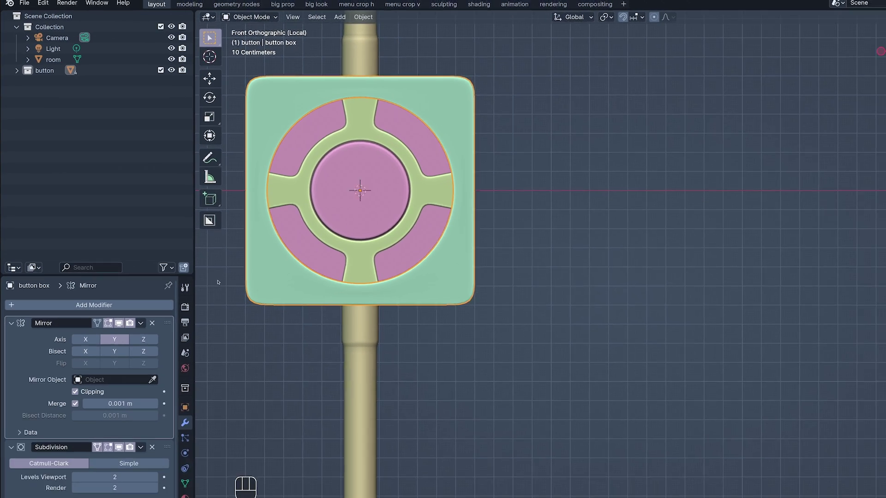
{"action": "key", "text": "KP_Divide"}
{"action": "key", "text": "shift+a"}
{"action": "mouse_move", "coordinate": [332, 423]}
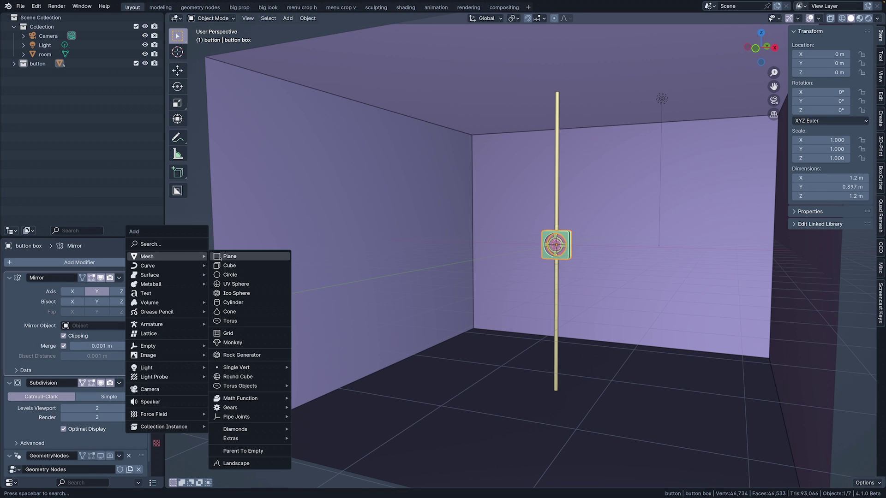
{"action": "left_click", "coordinate": [221, 263]}
{"action": "left_click", "coordinate": [13, 64]}
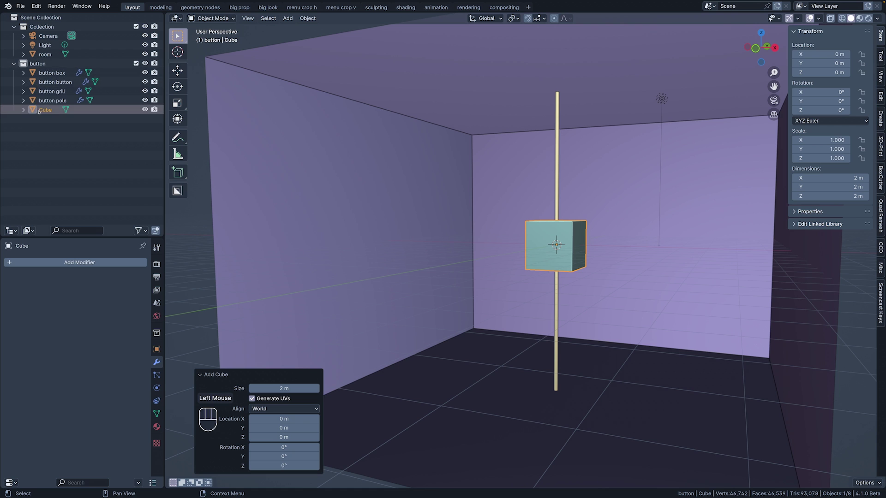
{"action": "left_click_drag", "start_coordinate": [45, 110], "coordinate": [36, 27]}
- Copy the GeometryNodes modifier from the button box to the cube, remove it from the button box and select the cube
{"action": "left_click", "coordinate": [50, 83], "text": "super"}
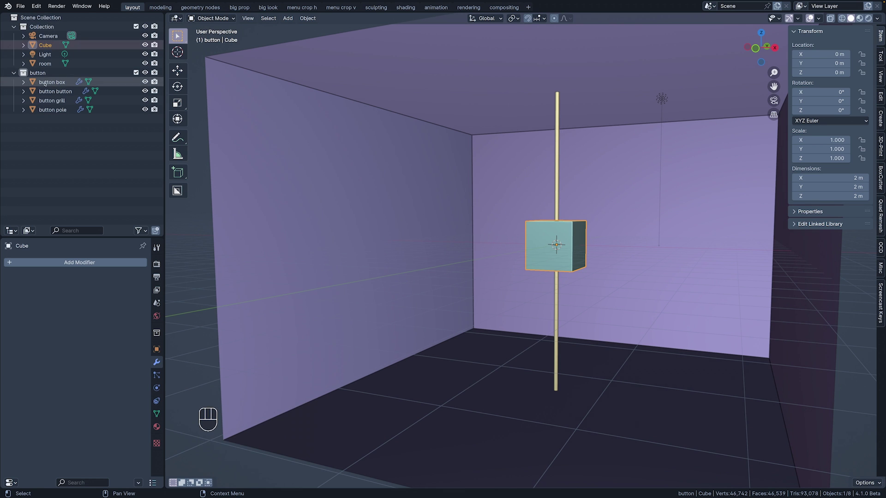
{"action": "scroll", "coordinate": [132, 415], "scroll_direction": "down", "scroll_amount": 6}
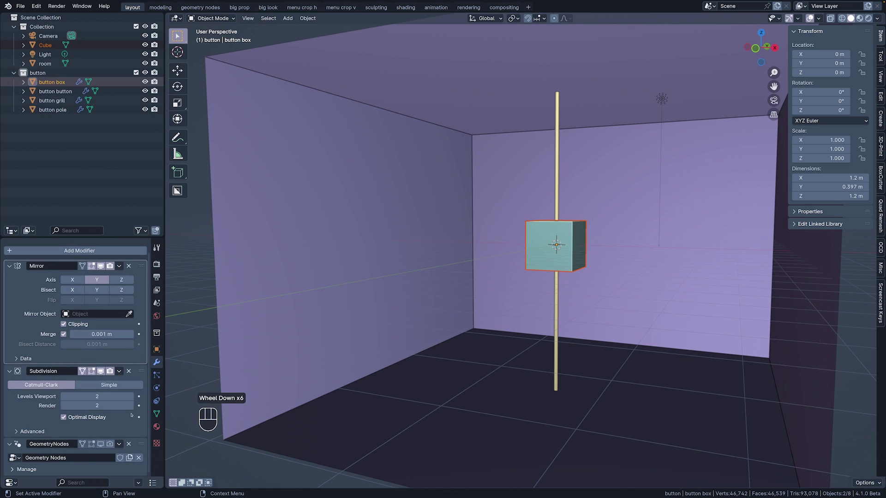
{"action": "left_click", "coordinate": [119, 443]}
{"action": "left_click", "coordinate": [127, 390]}
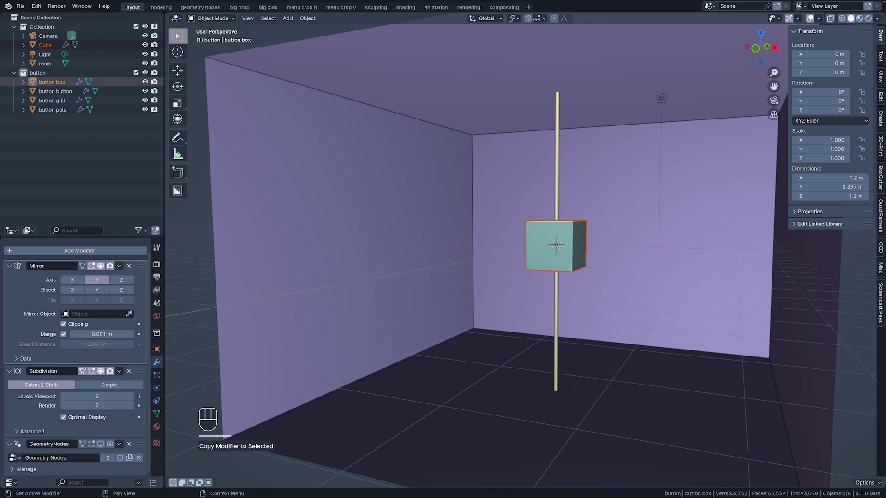
{"action": "left_click", "coordinate": [128, 444]}
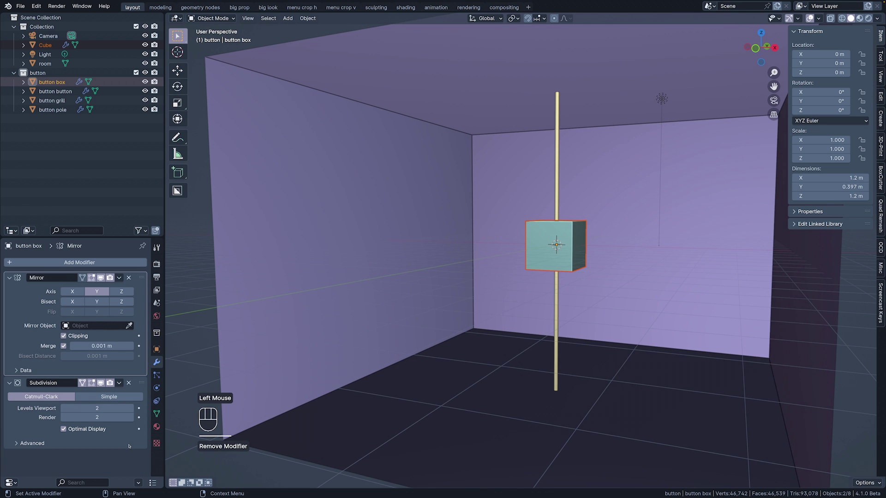
{"action": "left_click", "coordinate": [45, 45]}
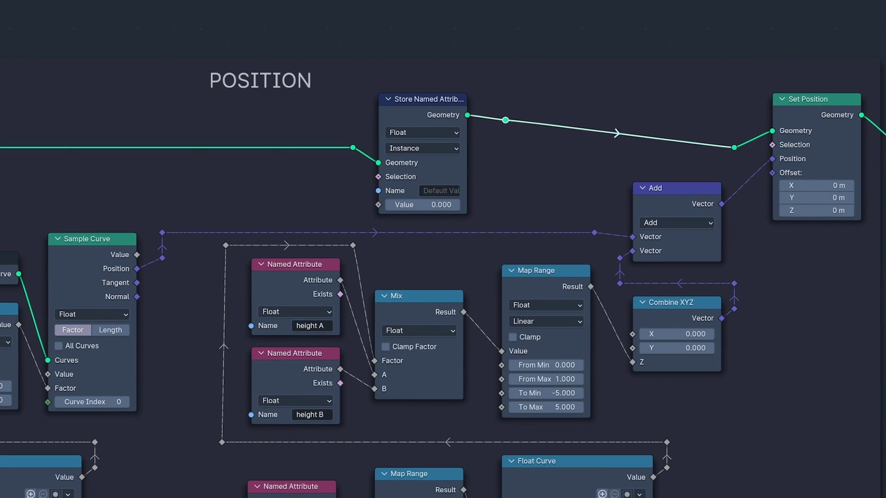
- Set the POSITION frame's Store Named Attribute to Vector, name it "normal" and feed its value from Sample Curve's Normal
{"action": "left_click", "coordinate": [417, 133]}
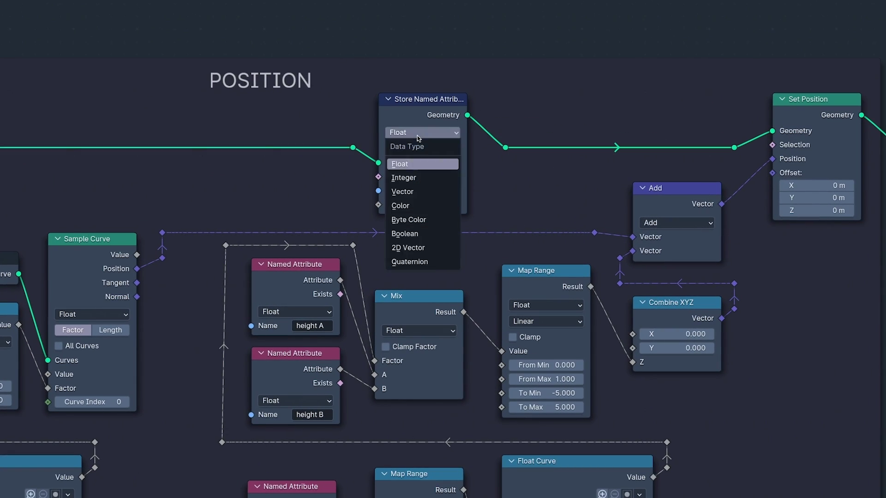
{"action": "left_click", "coordinate": [417, 191]}
{"action": "left_click", "coordinate": [417, 193]}
{"action": "type", "text": "norma"}
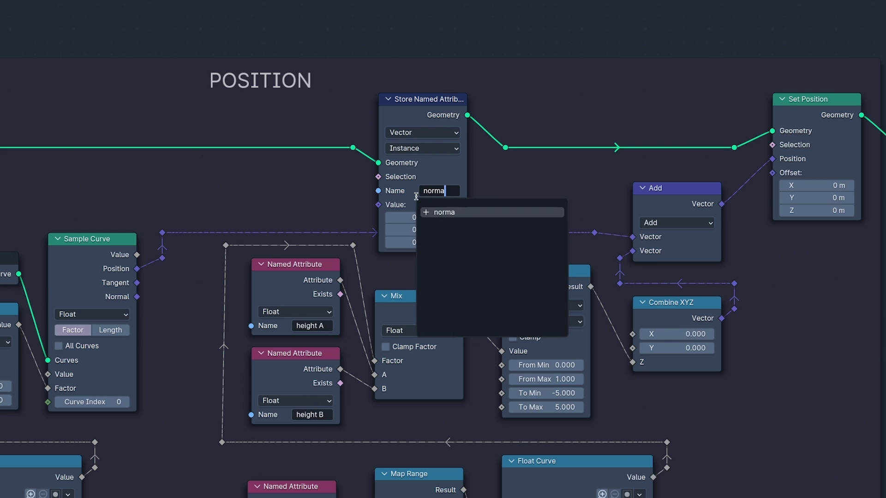
{"action": "type", "text": "l"}
{"action": "key", "text": "Return"}
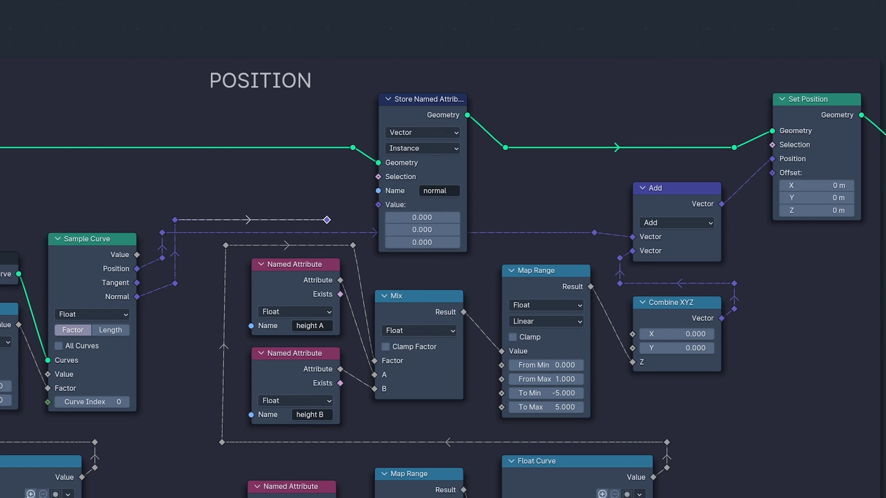
{"action": "left_click_drag", "start_coordinate": [352, 219], "coordinate": [378, 205]}
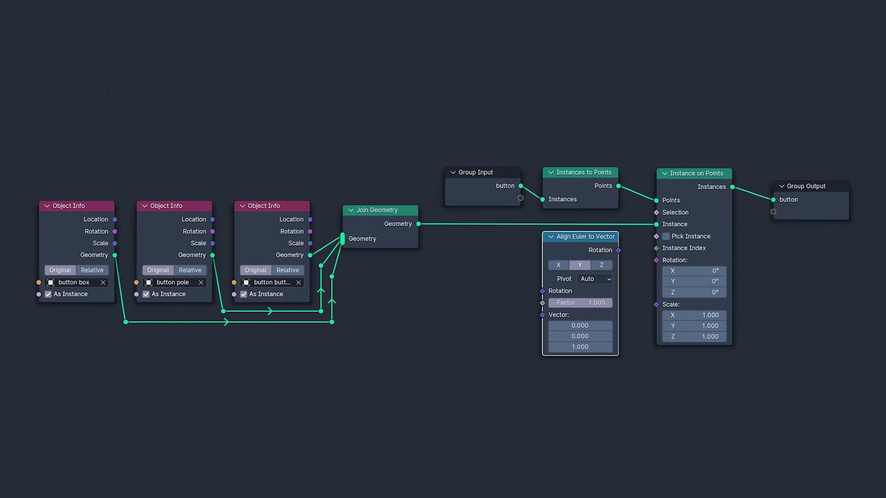
- Connect the "normal" named attribute to Align Euler to Vector's Vector and its Rotation to Instance on Points' Rotation
{"action": "left_click_drag", "start_coordinate": [525, 270], "coordinate": [542, 316]}
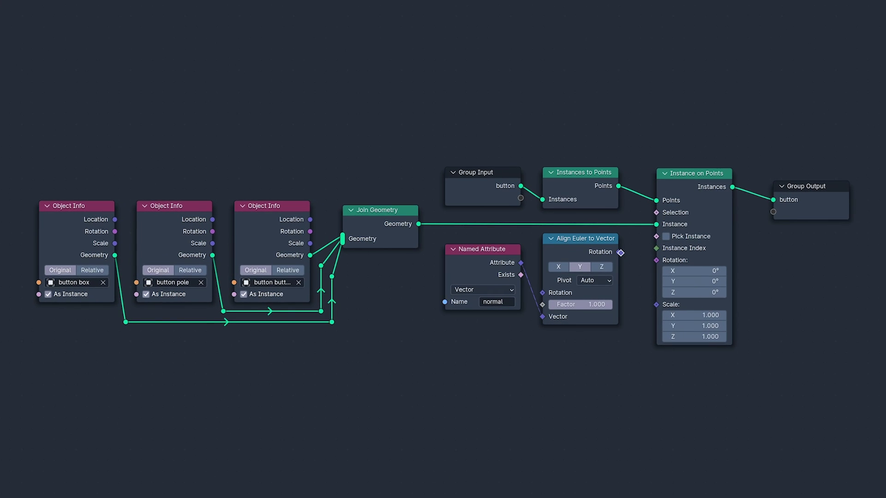
{"action": "left_click_drag", "start_coordinate": [618, 252], "coordinate": [656, 260]}
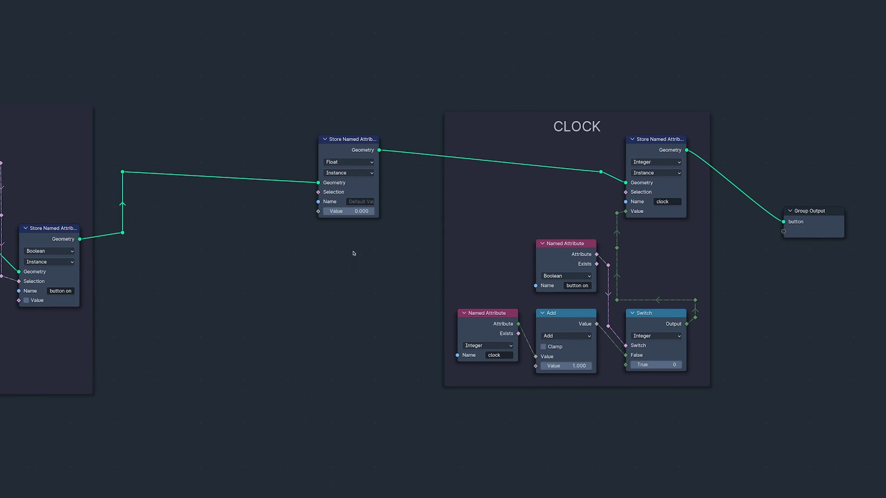
- Name the Float Store Named Attribute before the CLOCK frame "grill spin" and change the math operation combining delta time with the "factor" attribute
{"action": "left_click", "coordinate": [357, 202]}
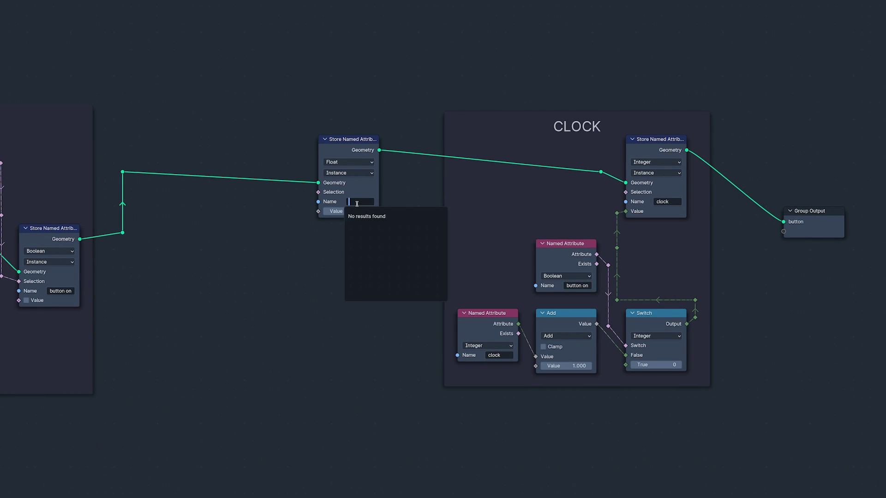
{"action": "key", "text": "Return"}
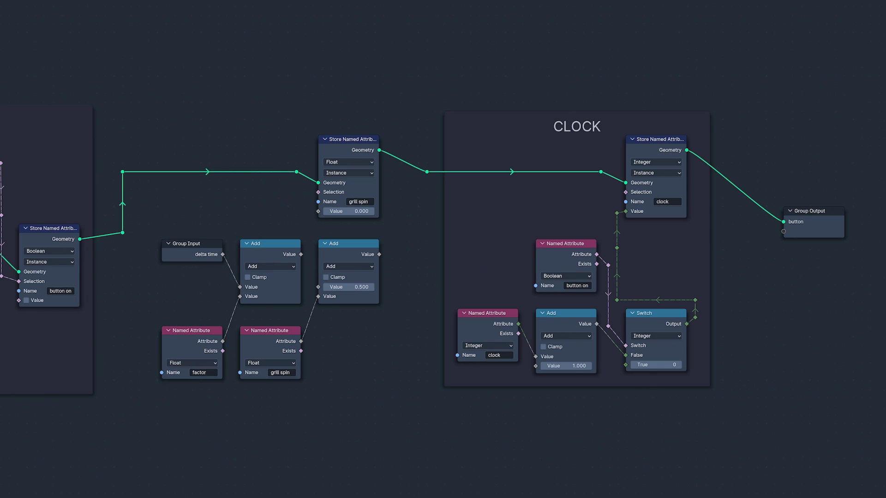
{"action": "left_click", "coordinate": [263, 269]}
{"action": "left_click", "coordinate": [259, 309]}
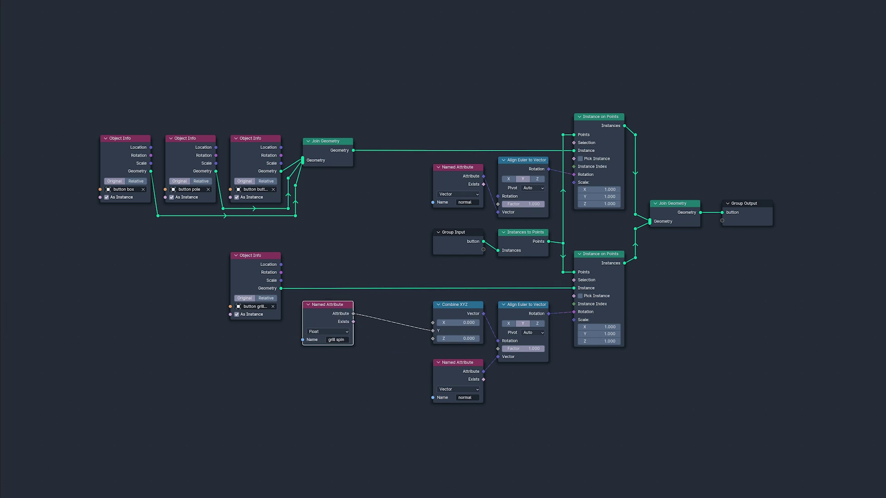
- Change the operation of the math node between the "grill spin" attribute and Combine XYZ's Y
{"action": "left_click", "coordinate": [392, 323]}
{"action": "left_click", "coordinate": [390, 359]}
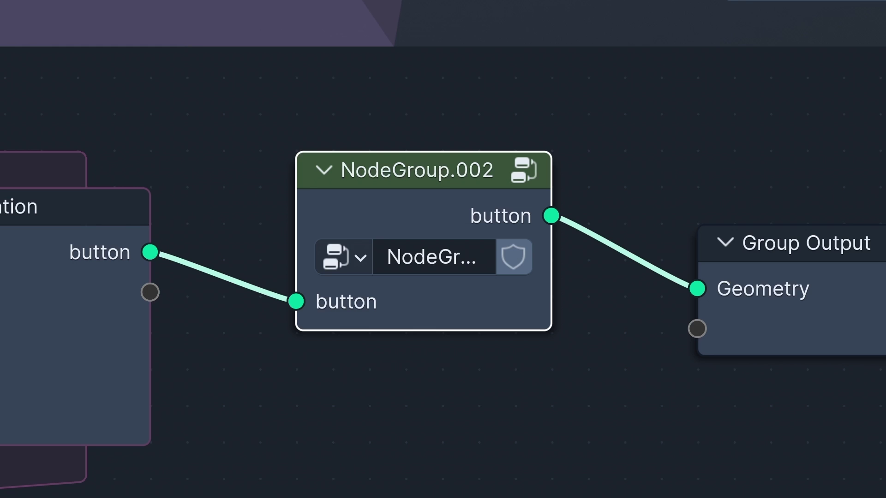
- Rename the node group between the simulation output and Group Output with a name starting "button AP"
{"action": "left_click", "coordinate": [391, 256]}
{"action": "type", "text": "button A"}
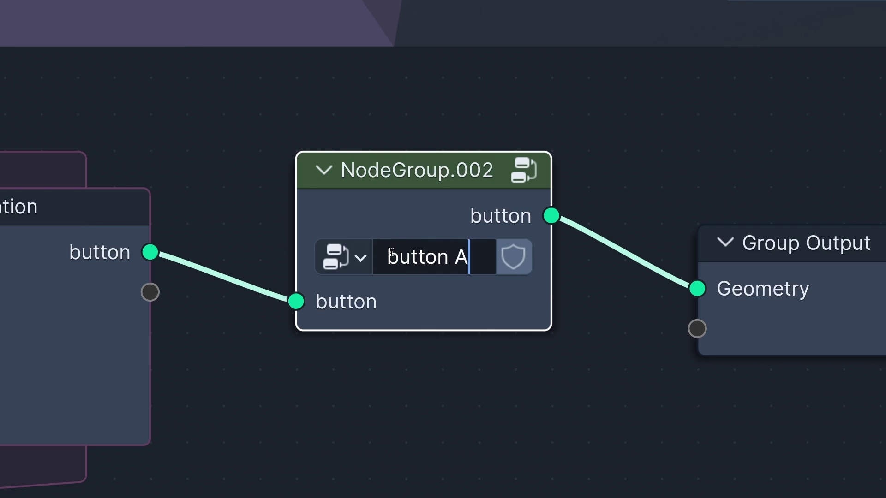
{"action": "type", "text": "P"}
{"action": "key", "text": "Return"}
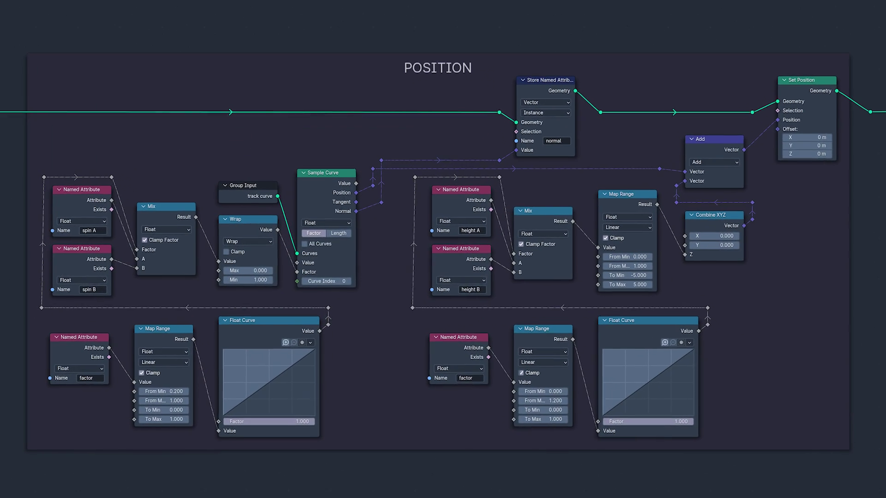
- Set the Float Curve's clipping range from -0.50 to 1.50 in both X and Y and adjust its view to that range
{"action": "left_click", "coordinate": [494, 139]}
{"action": "double_click", "coordinate": [499, 198]}
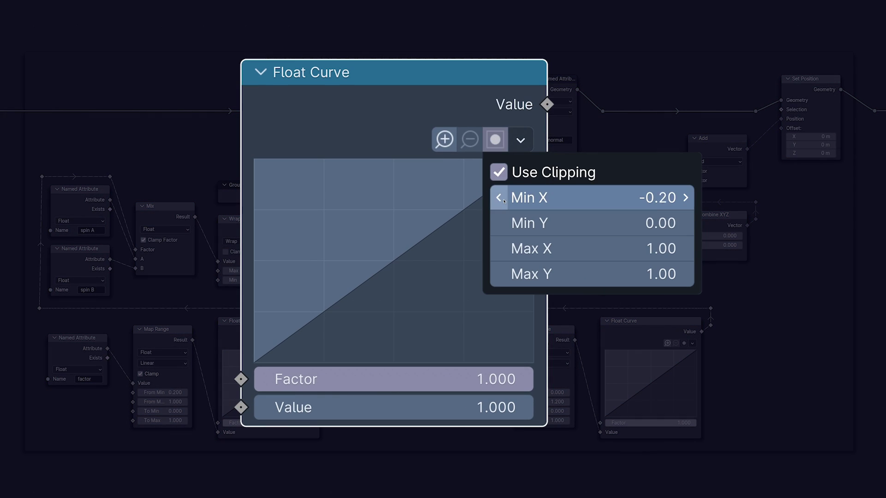
{"action": "triple_click", "coordinate": [499, 199]}
{"action": "triple_click", "coordinate": [501, 224]}
{"action": "double_click", "coordinate": [501, 224]}
{"action": "left_click", "coordinate": [687, 254]}
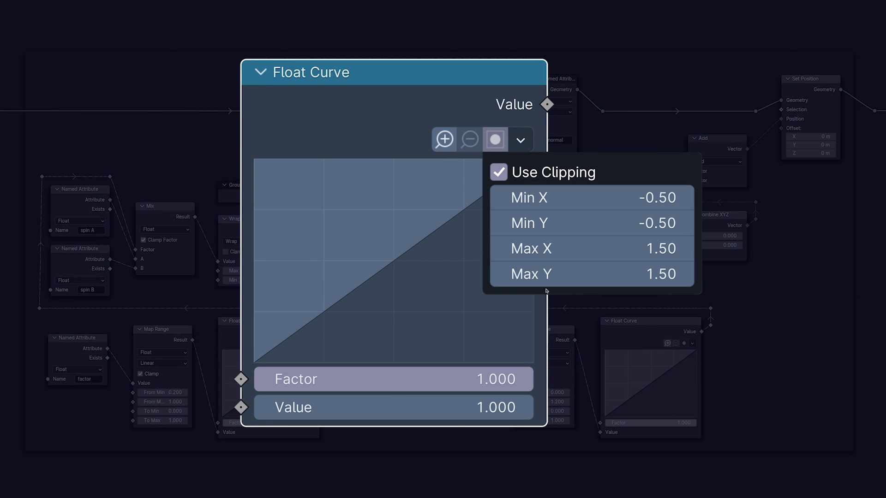
{"action": "left_click", "coordinate": [521, 140]}
{"action": "left_click", "coordinate": [529, 161]}
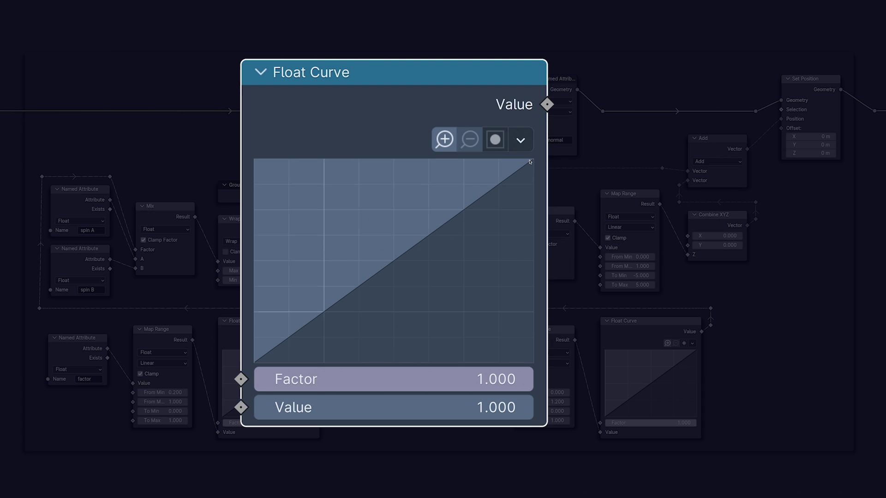
- Add two control points to the Float Curve, one at 1, 1 and one at 0, 0
{"action": "left_click", "coordinate": [464, 212]}
{"action": "left_click", "coordinate": [375, 382]}
{"action": "type", "text": "1"}
{"action": "key", "text": "Return"}
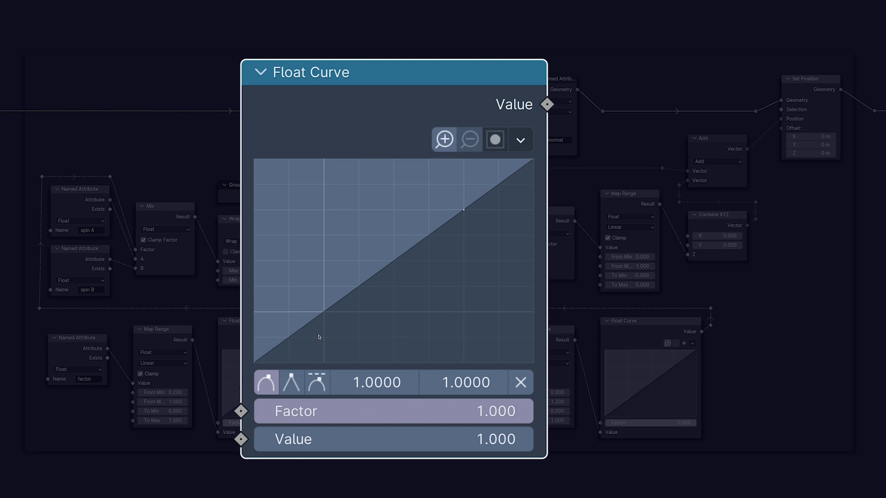
{"action": "left_click", "coordinate": [324, 313]}
{"action": "left_click", "coordinate": [374, 382]}
{"action": "type", "text": "0"}
{"action": "key", "text": "Return"}
- Level the Float Curve's ends by setting the first endpoint's Y to 0 and the last endpoint's Y to 1
{"action": "left_click_drag", "start_coordinate": [254, 362], "coordinate": [254, 311]}
{"action": "left_click", "coordinate": [427, 382]}
{"action": "left_click", "coordinate": [464, 382]}
{"action": "type", "text": "0"}
{"action": "key", "text": "Return"}
{"action": "left_click", "coordinate": [533, 160]}
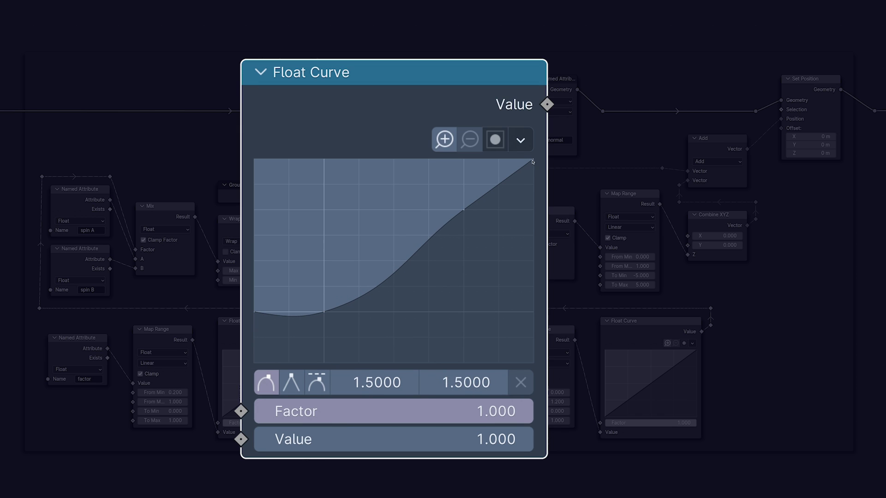
{"action": "left_click", "coordinate": [468, 378]}
{"action": "type", "text": "1"}
{"action": "key", "text": "Return"}
{"action": "left_click", "coordinate": [436, 149]}
{"action": "left_click", "coordinate": [436, 149]}
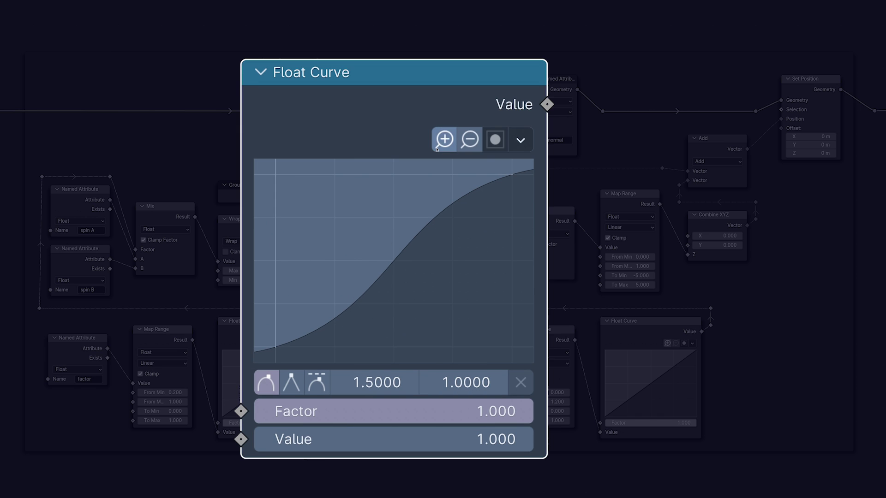
- Add a curve point just inside each of the 1, 1 and 0, 0 points and give those two points vector handles
{"action": "left_click_drag", "start_coordinate": [436, 215], "coordinate": [495, 172]}
{"action": "left_click", "coordinate": [511, 175]}
{"action": "left_click", "coordinate": [291, 382]}
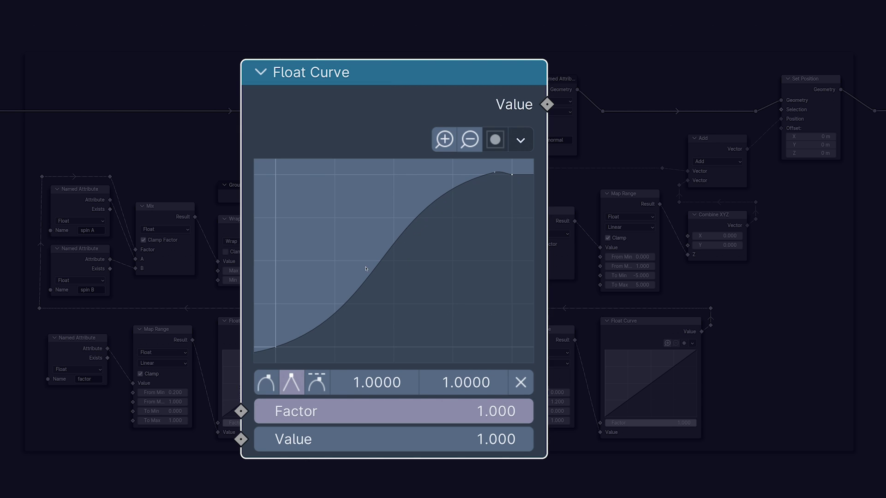
{"action": "left_click_drag", "start_coordinate": [397, 240], "coordinate": [280, 348]}
{"action": "left_click", "coordinate": [275, 347]}
{"action": "left_click", "coordinate": [291, 382]}
- Shape the rising part of the curve with points at about 0.26, 0.17, 0.73, 0.78 and 0.84, 0.96
{"action": "left_click_drag", "start_coordinate": [354, 336], "coordinate": [337, 318]}
{"action": "left_click_drag", "start_coordinate": [405, 287], "coordinate": [448, 211]}
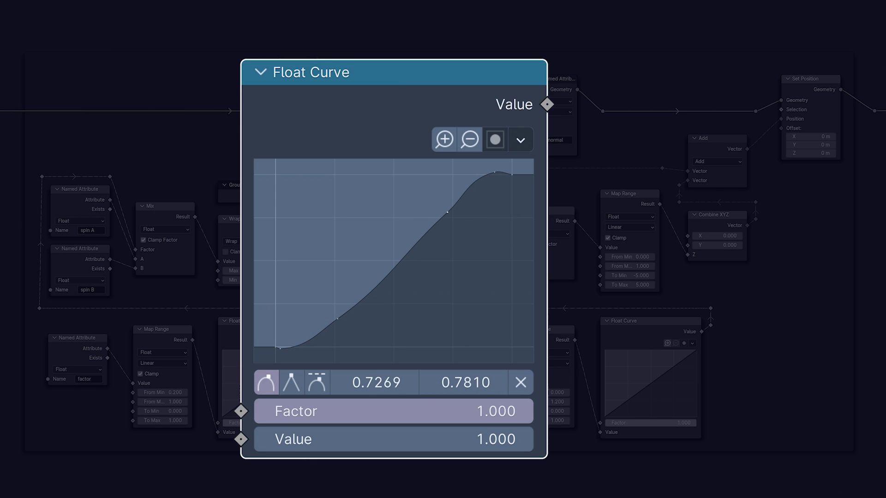
{"action": "left_click", "coordinate": [337, 319]}
{"action": "left_click", "coordinate": [475, 181]}
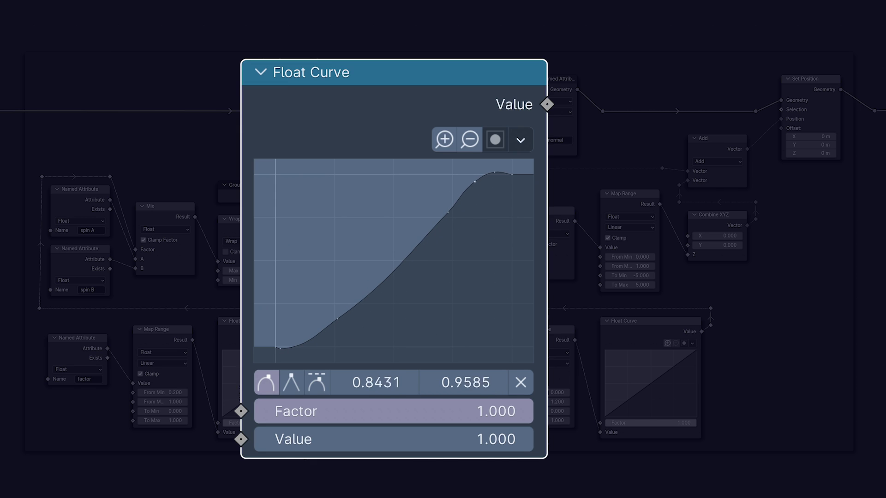
- Flatten the curve around 1, 1 with extra points and move the upper slope point to about 0.86, 0.96
{"action": "left_click", "coordinate": [465, 190]}
{"action": "left_click_drag", "start_coordinate": [494, 172], "coordinate": [497, 173]}
{"action": "left_click_drag", "start_coordinate": [466, 190], "coordinate": [504, 178]}
{"action": "mouse_move", "coordinate": [511, 175]}
{"action": "left_mouse_down"}
{"action": "mouse_move", "coordinate": [525, 175]}
{"action": "mouse_move", "coordinate": [495, 173]}
{"action": "mouse_move", "coordinate": [518, 174]}
{"action": "left_mouse_up"}
{"action": "left_click", "coordinate": [512, 173]}
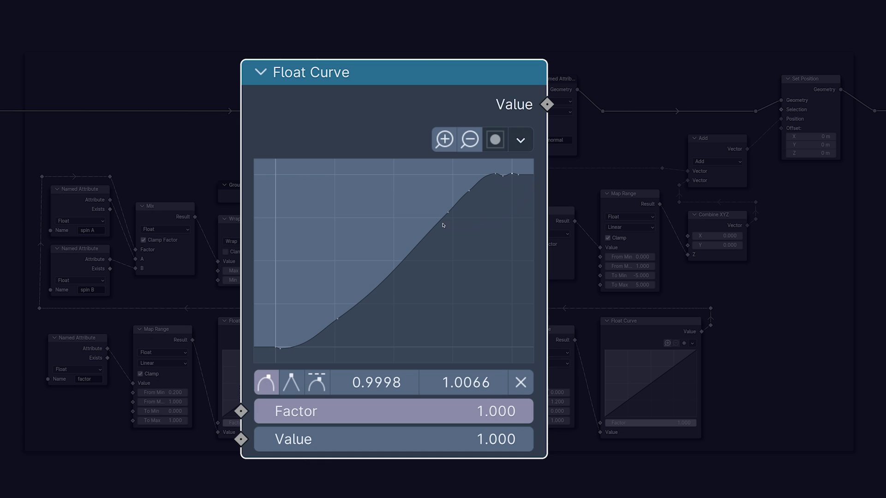
{"action": "left_click_drag", "start_coordinate": [471, 192], "coordinate": [475, 186]}
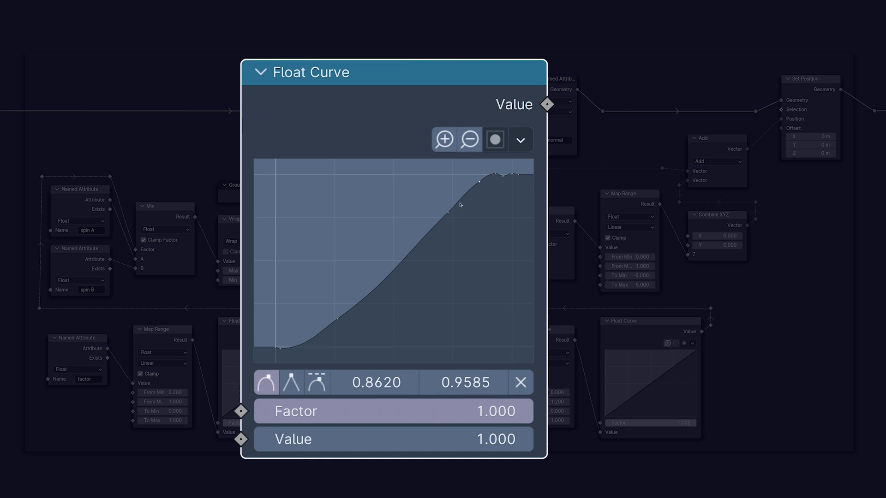
{"action": "left_click_drag", "start_coordinate": [338, 320], "coordinate": [339, 321]}
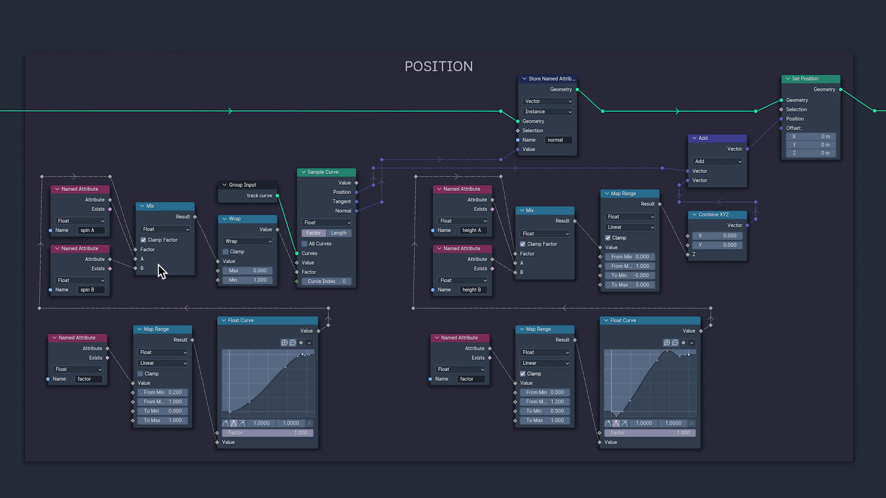
- Disable Clamp Factor on the Mix node blending "spin A" and "spin B" in the POSITION frame
{"action": "left_click", "coordinate": [143, 241]}
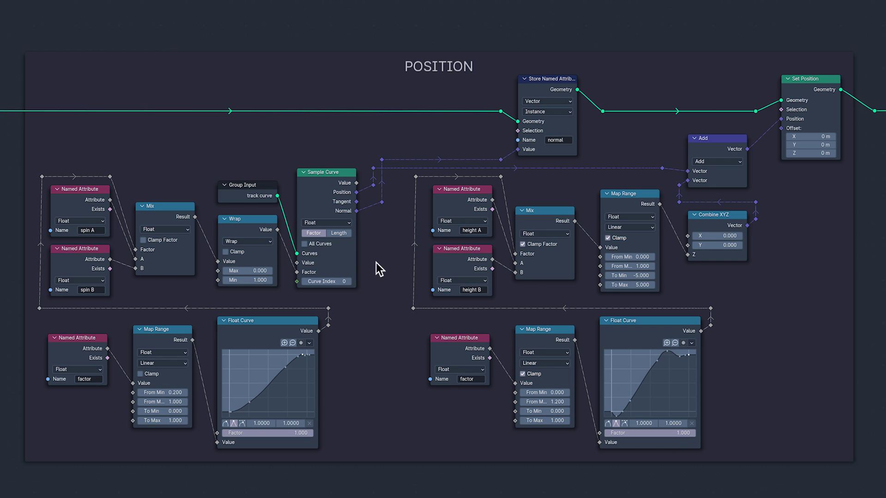